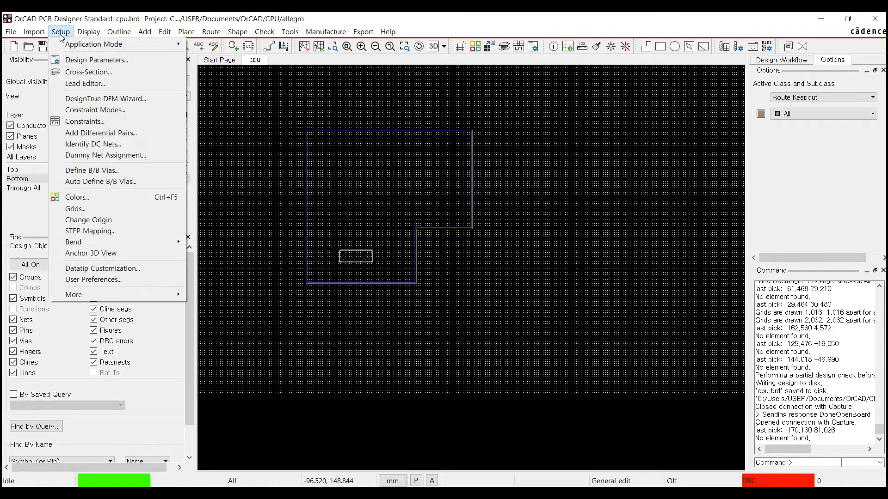
- Open the Constraint Manager and look through its Electrical, Physical, Spacing, Same Net Spacing, Manufacturing and Properties categories
click(110, 122)
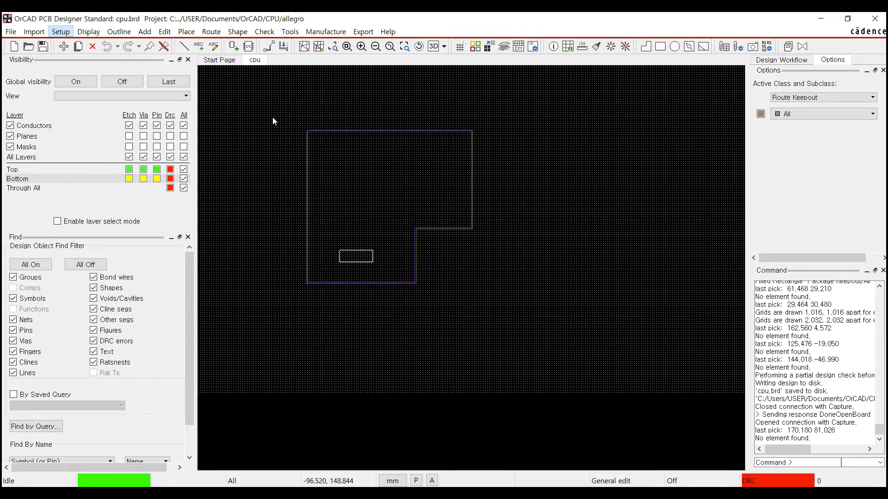
drag(351, 92, 407, 103)
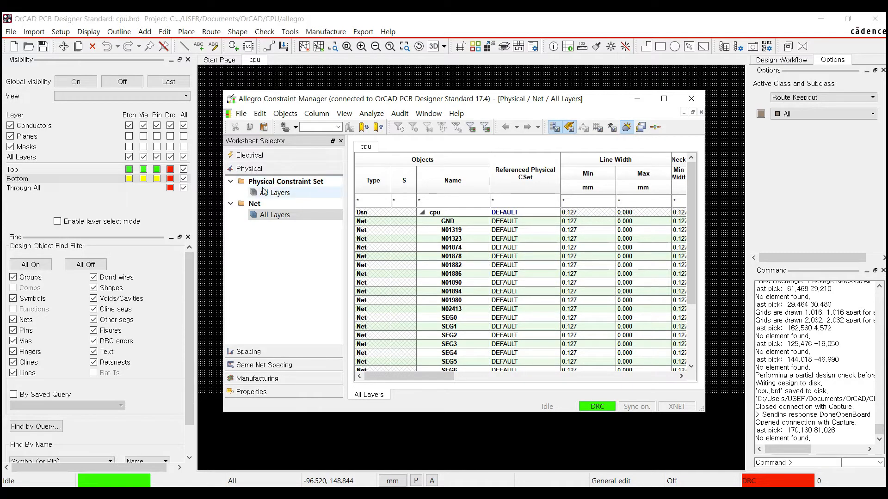
click(249, 155)
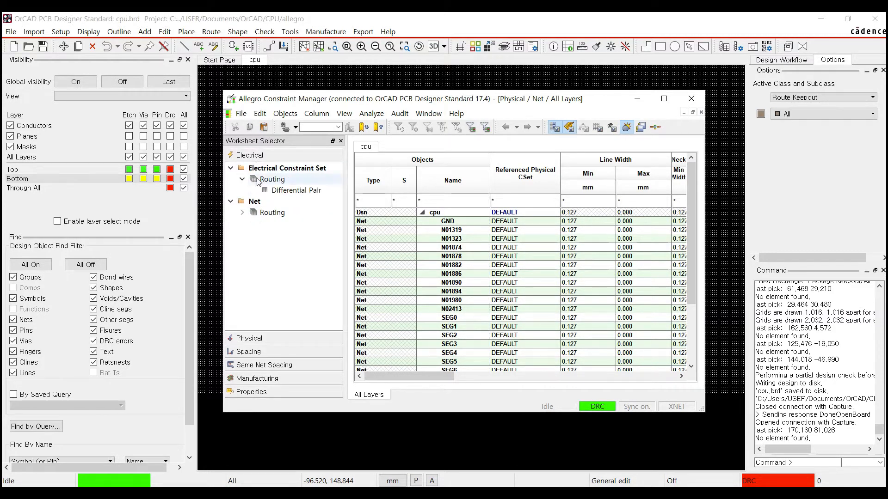
click(256, 338)
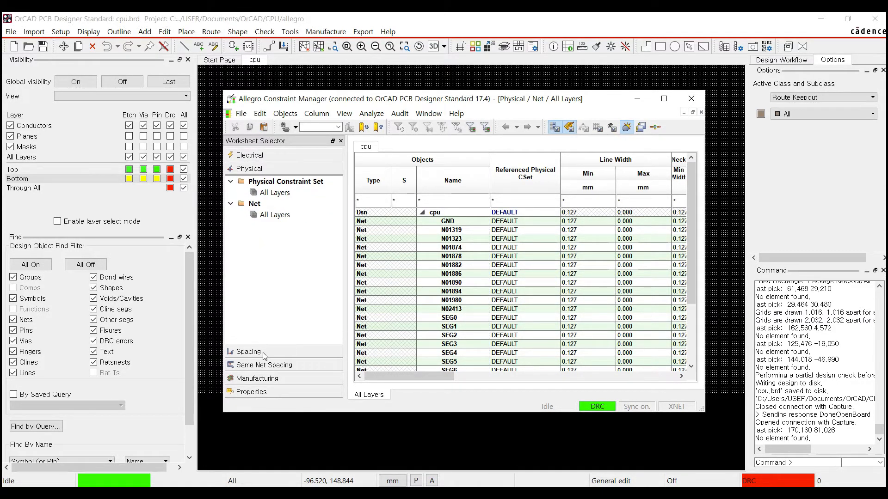
click(250, 351)
click(264, 365)
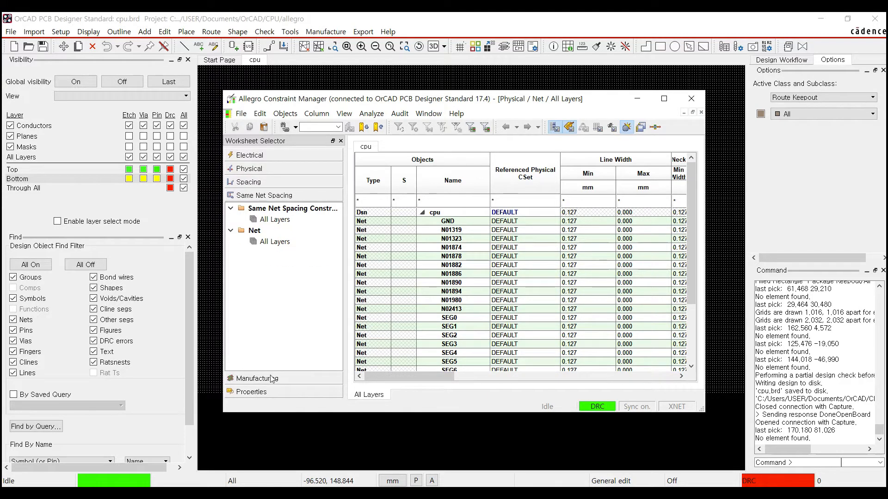
click(275, 378)
click(277, 393)
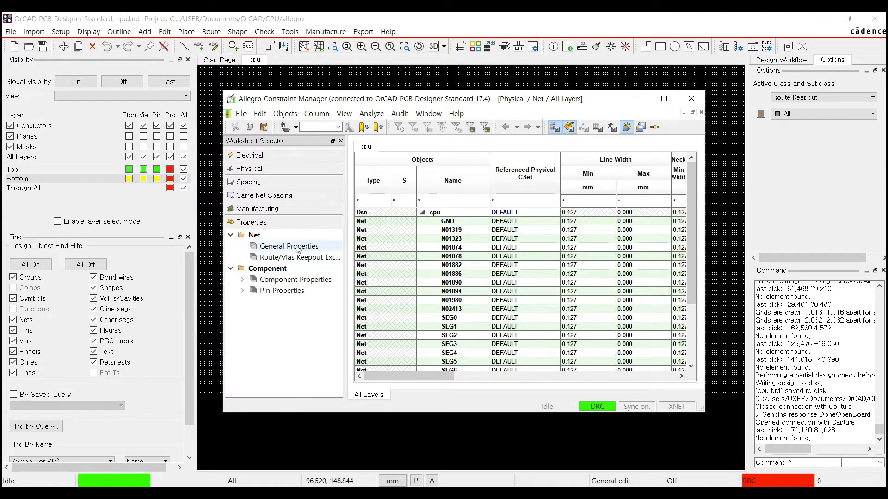
- Open the Electrical net routing worksheet for Differential Pair and examine which constraint columns it offers
click(275, 157)
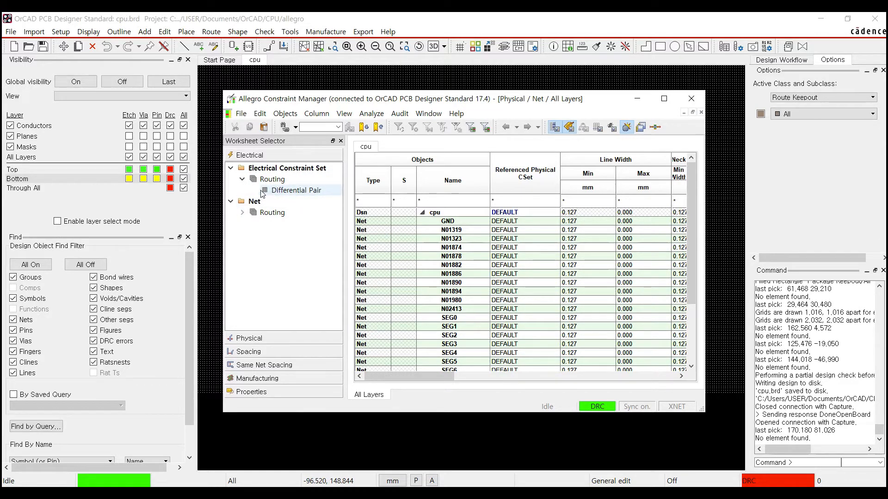
click(243, 212)
click(278, 226)
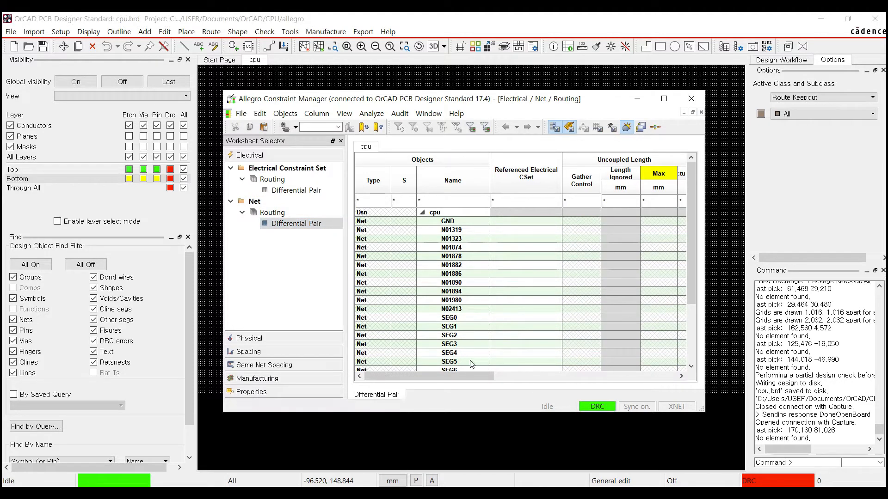
drag(457, 377, 578, 383)
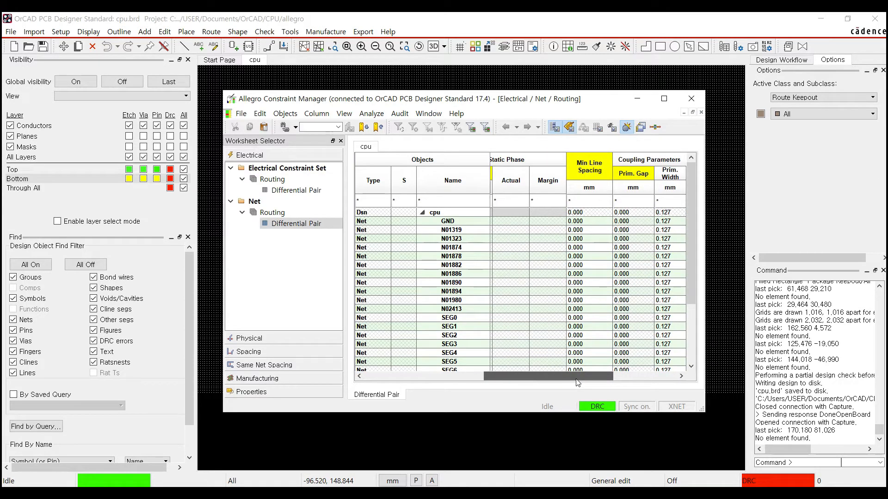
drag(578, 383, 448, 376)
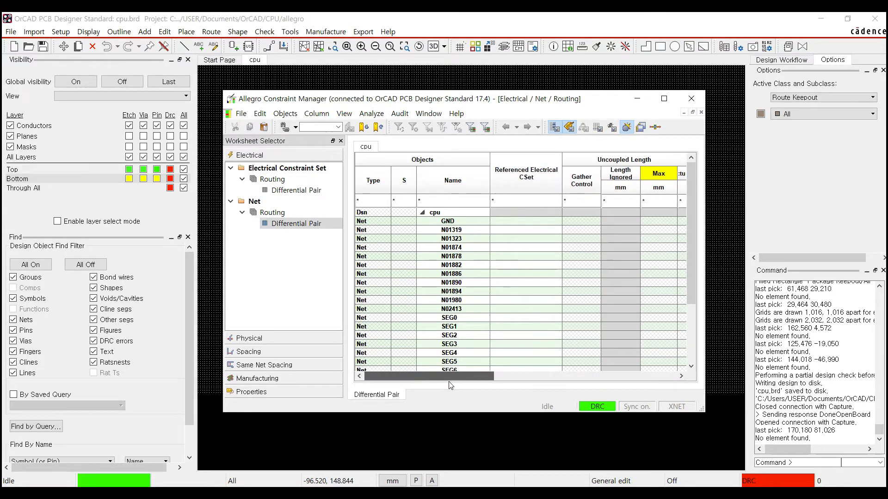
- Examine the net list of the cpu design in the Differential Pair worksheet, including SEG0 and SEG1
click(423, 214)
click(423, 214)
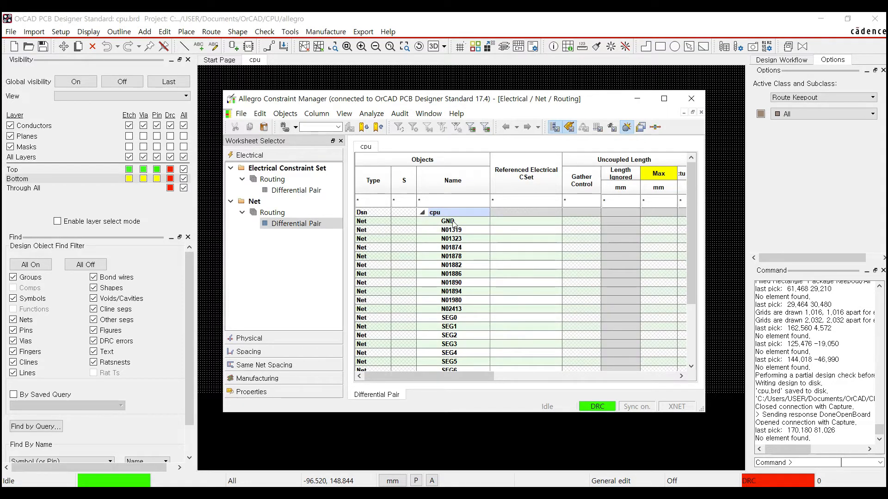
scroll(455, 301, down, 3)
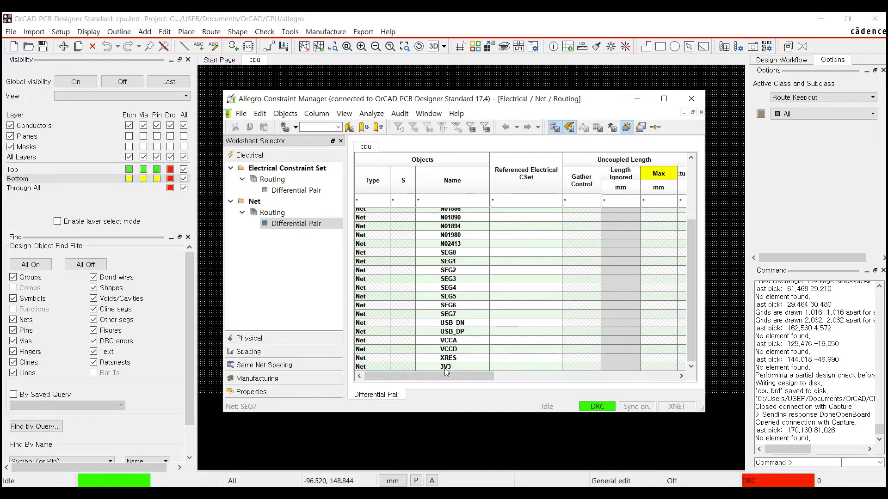
scroll(463, 311, up, 3)
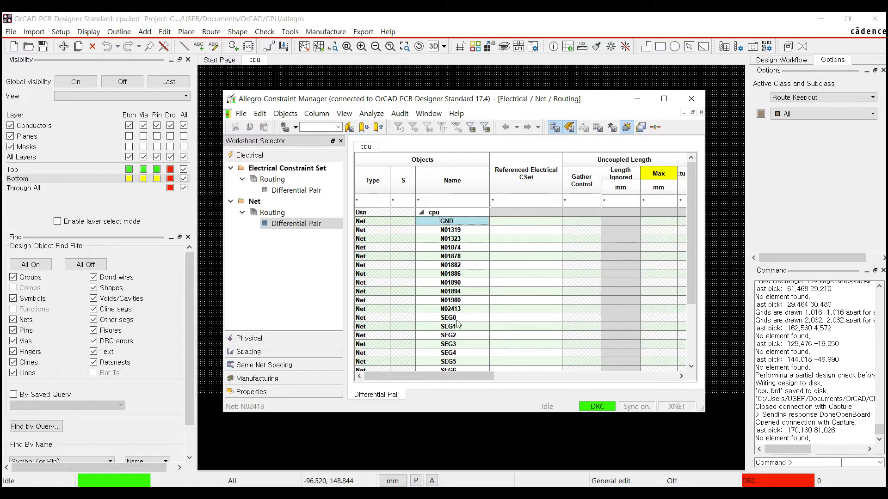
click(457, 319)
click(458, 327)
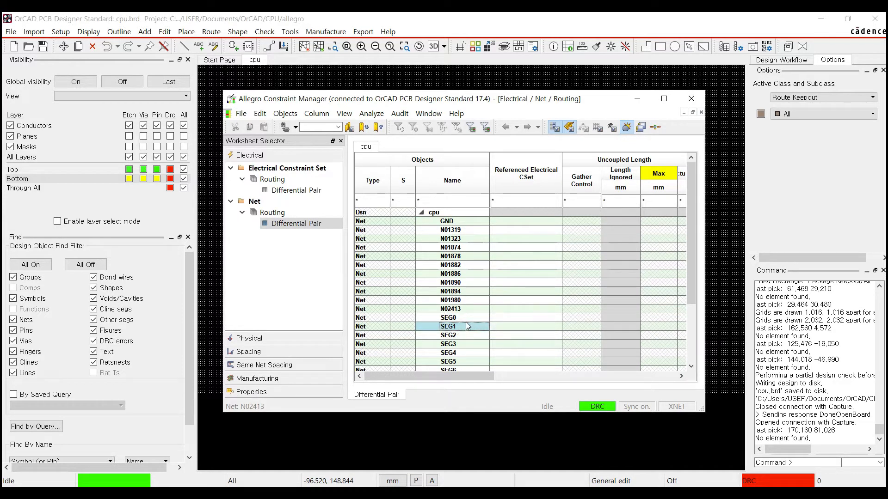
click(458, 319)
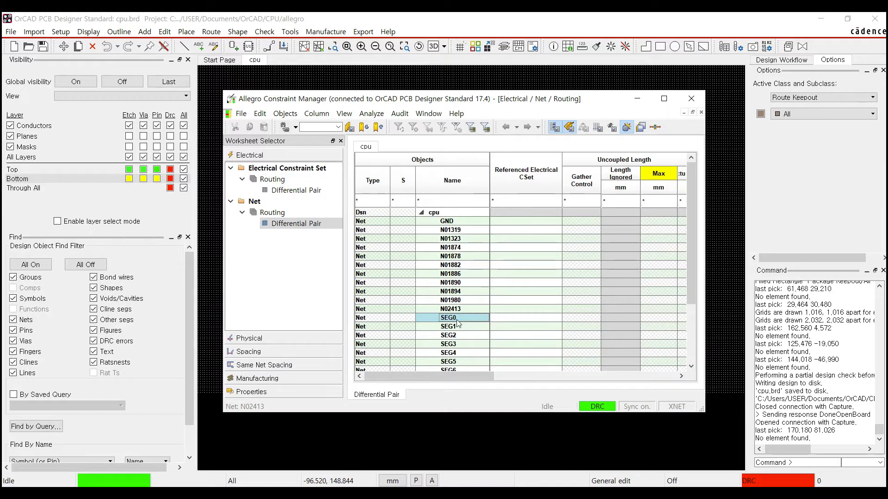
click(459, 326)
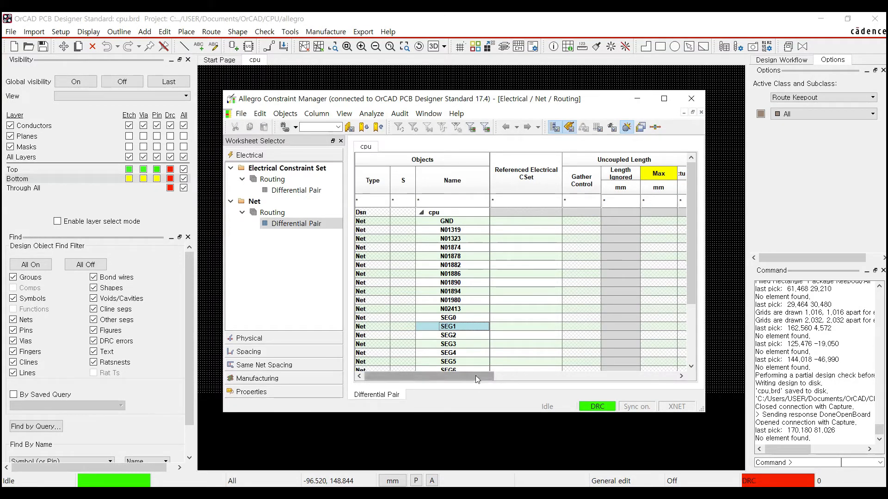
- Review the Uncoupled Length, Static Phase and Coupling Parameters columns for the differential pair nets
drag(475, 376, 517, 378)
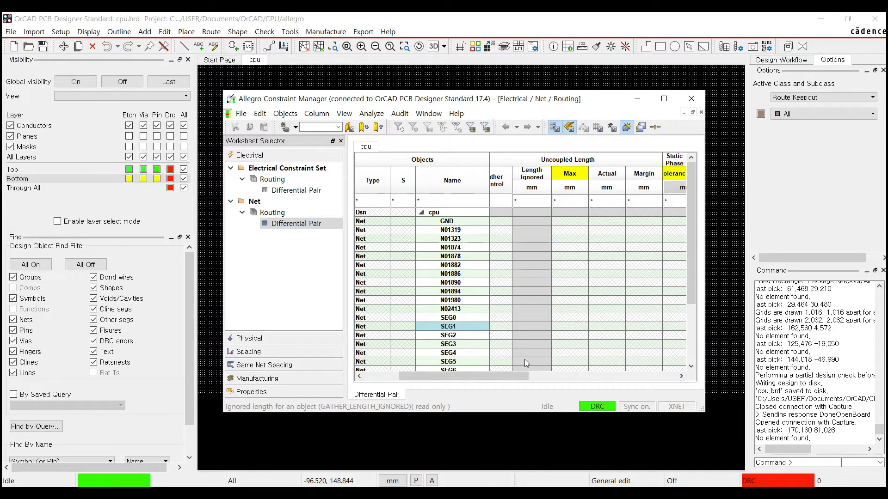
drag(517, 377, 646, 365)
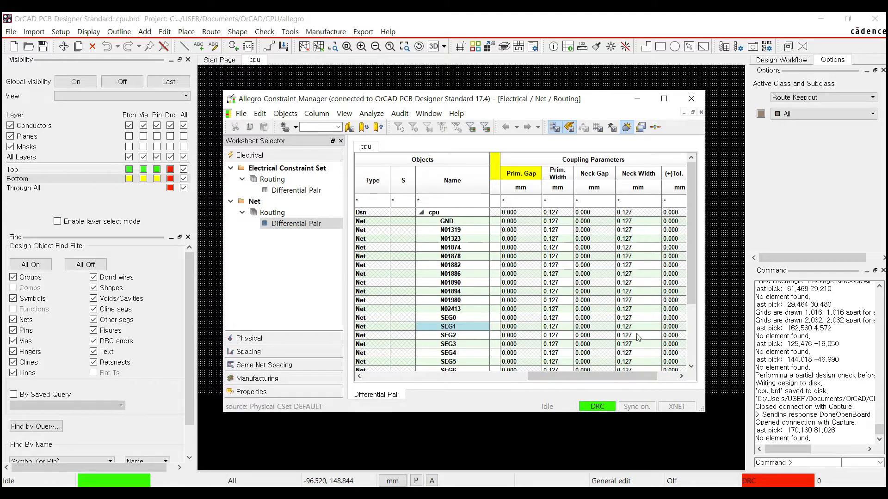
drag(604, 376, 439, 378)
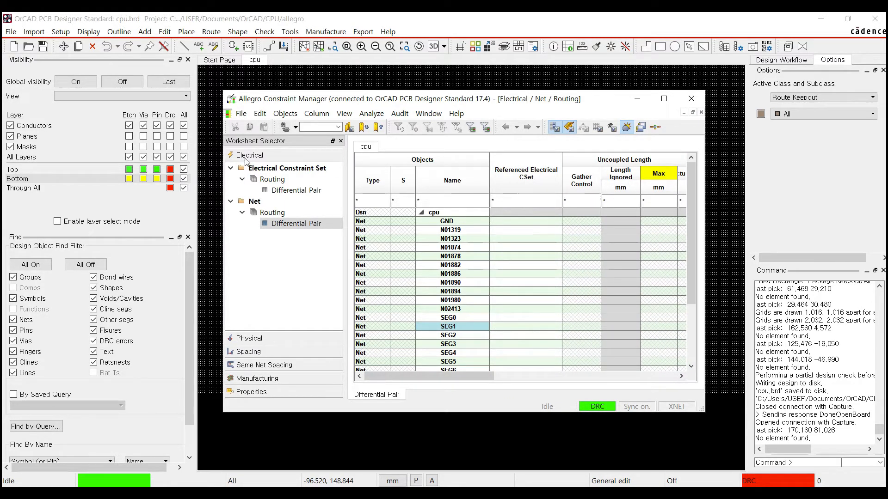
- Compare the Physical All Layers worksheets for the constraint set and the nets, and examine the set's line width and neck columns
click(263, 339)
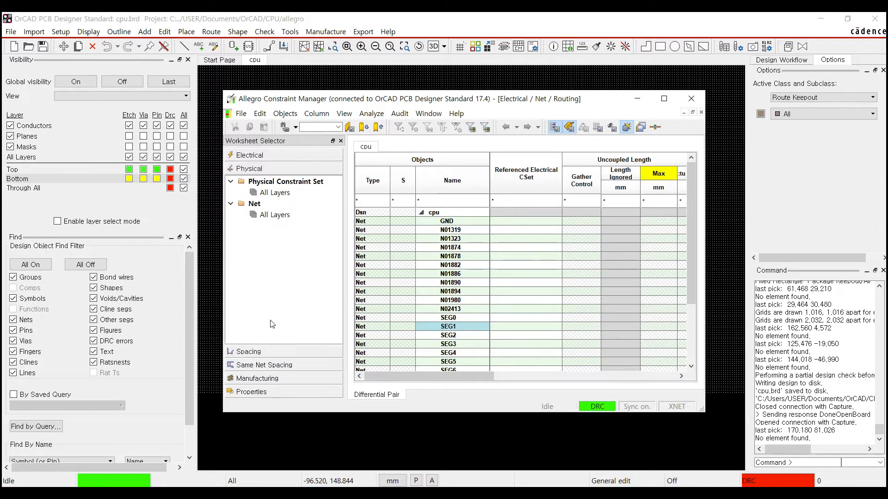
click(274, 194)
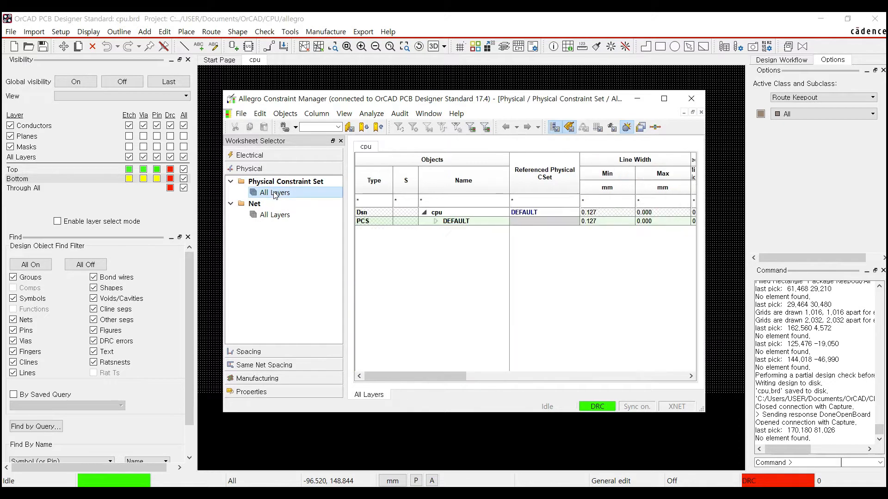
click(273, 218)
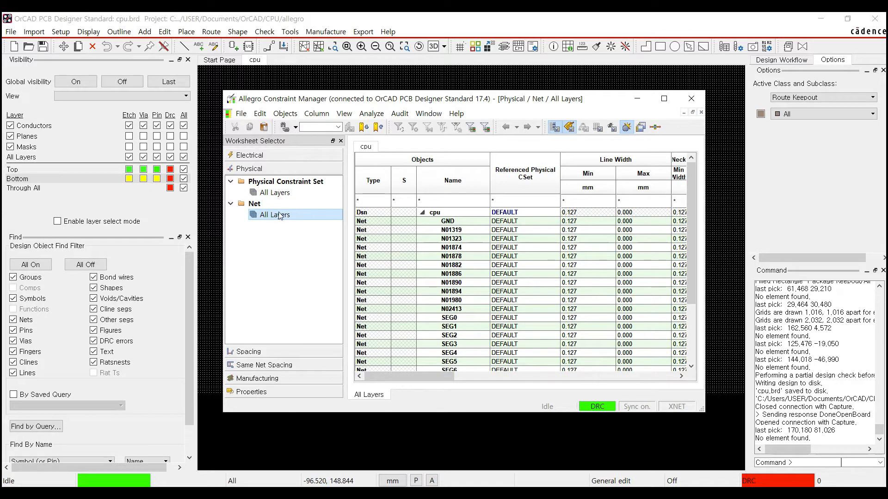
click(276, 192)
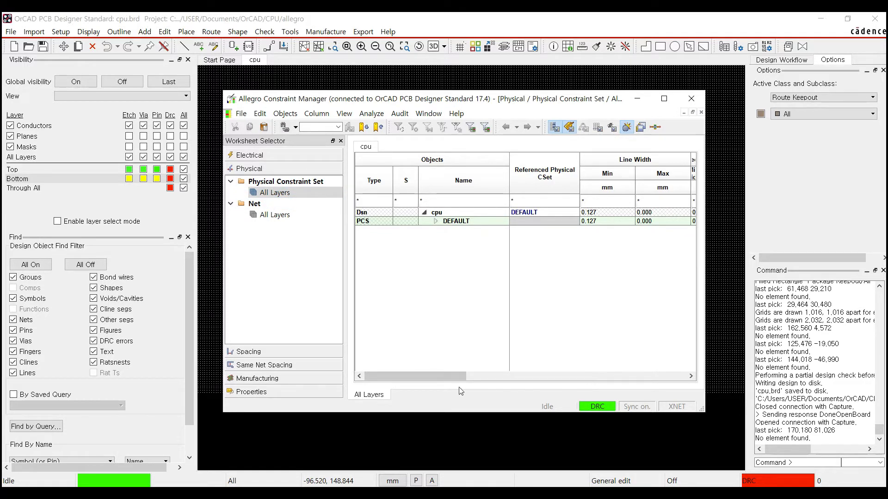
mouse_move(446, 376)
mouse_down()
mouse_move(543, 382)
mouse_move(679, 361)
mouse_move(445, 381)
mouse_move(453, 380)
mouse_up()
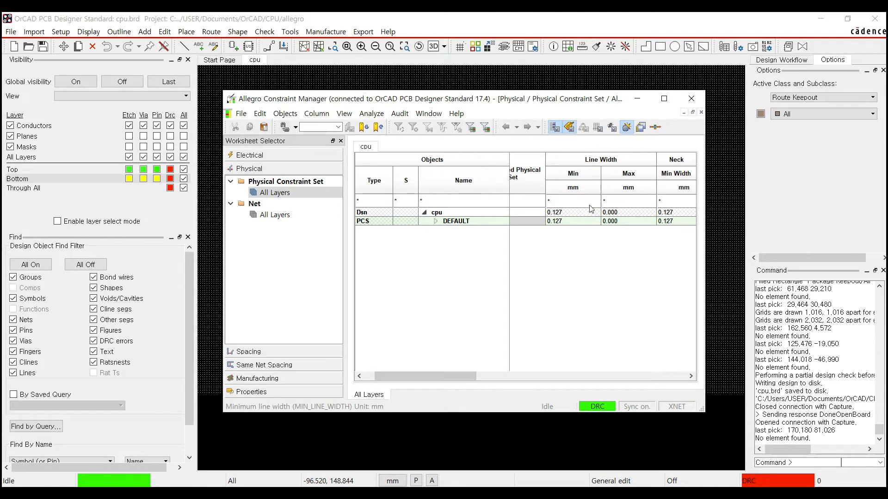
mouse_move(441, 376)
mouse_down()
mouse_move(424, 376)
mouse_move(443, 378)
mouse_up()
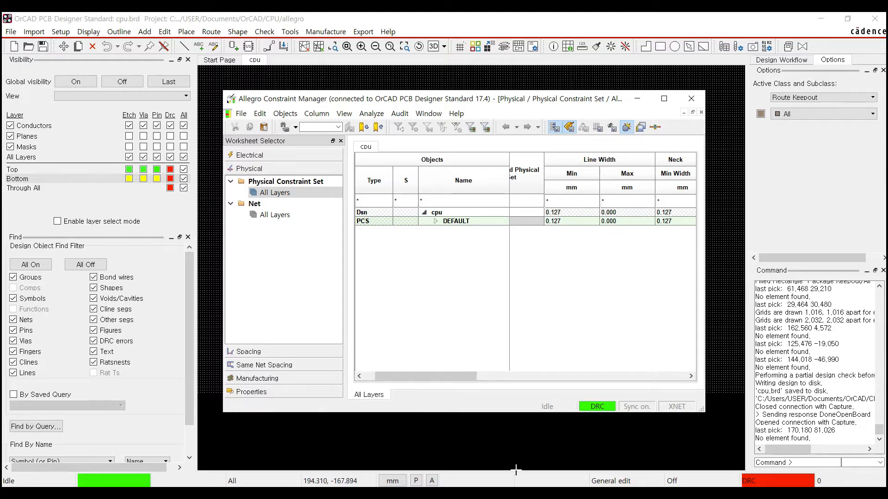
- Switch to the browser with the Hansaem Digitec site and open the 작업사양정보 page under 주문&견적
click(516, 495)
click(575, 262)
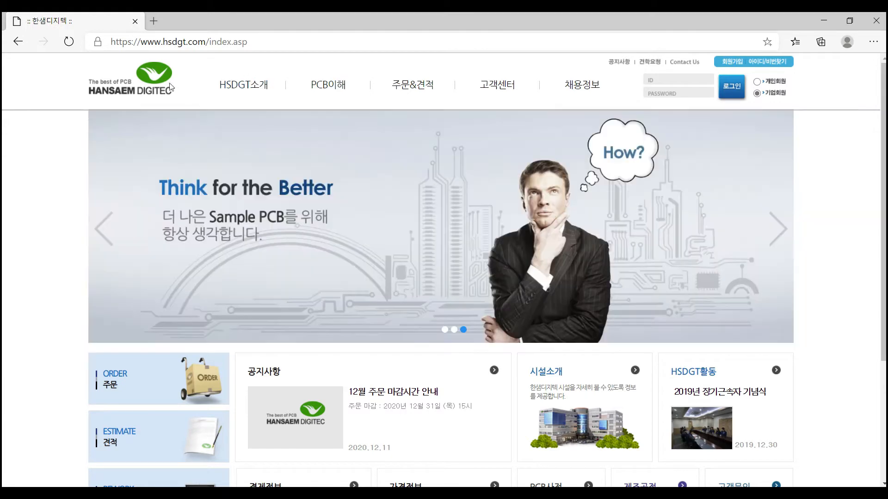
mouse_move(251, 86)
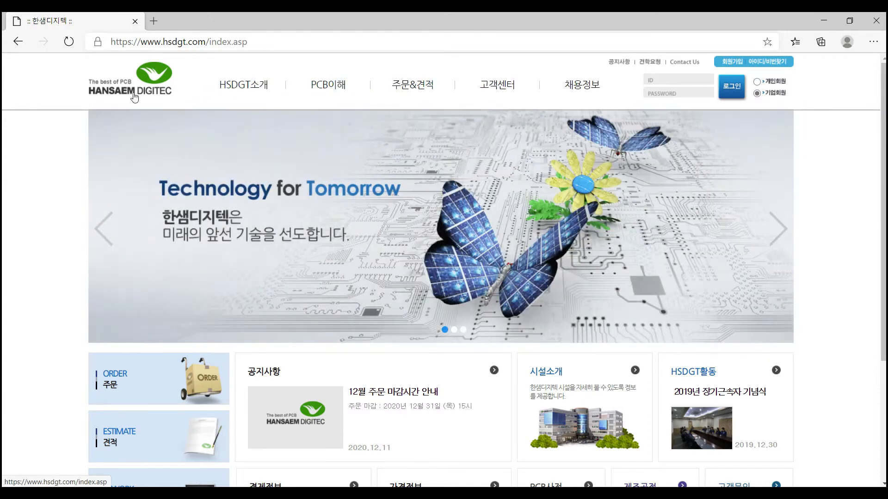
mouse_move(410, 91)
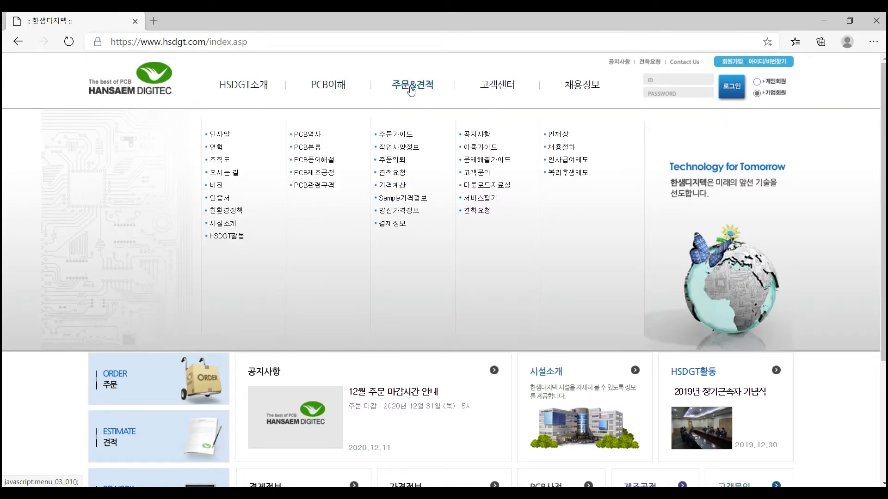
click(407, 153)
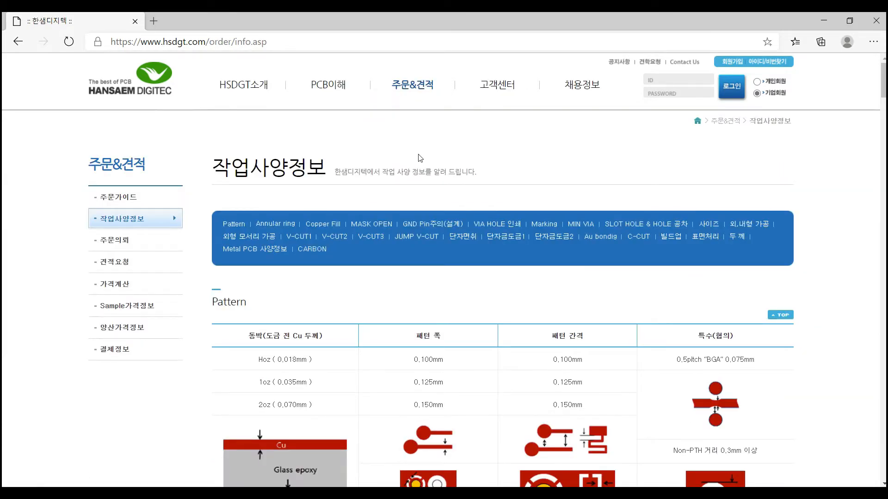
- Examine the Pattern table's trace width and spacing limits by copper thickness, focusing on the 1oz (0.035mm) row
scroll(420, 158, down, 3)
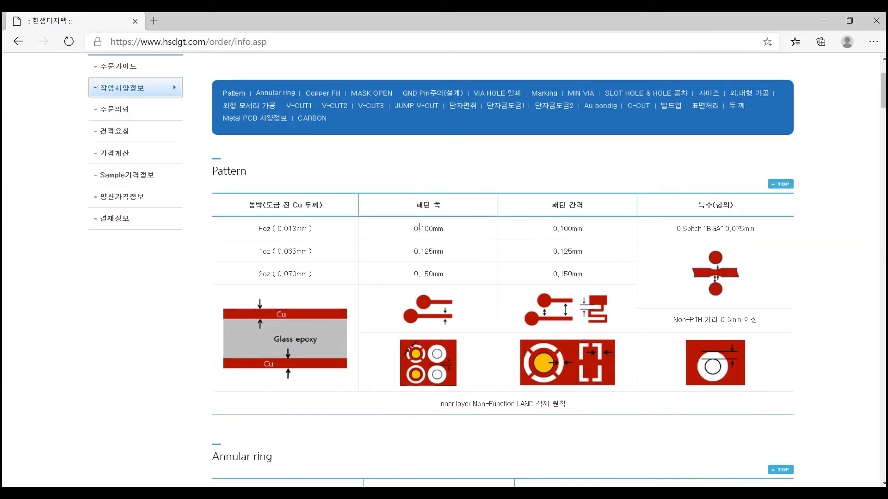
scroll(419, 227, down, 2)
scroll(391, 251, down, 5)
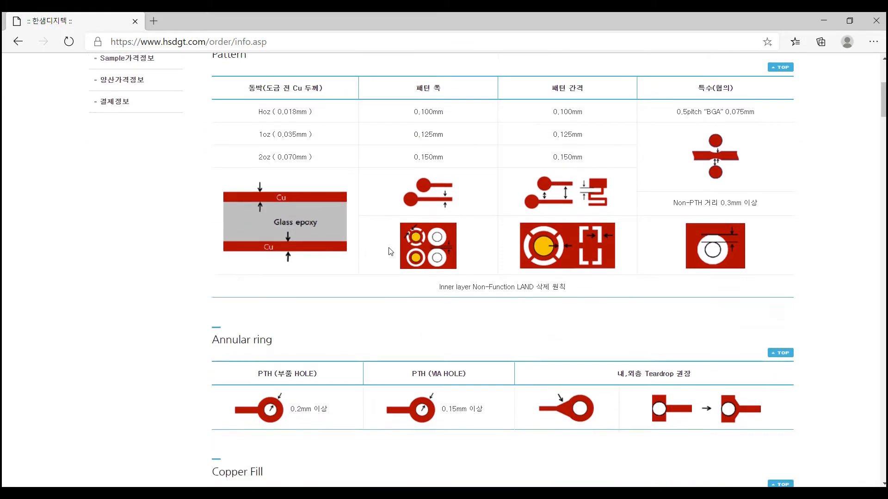
scroll(392, 250, up, 4)
scroll(393, 250, up, 4)
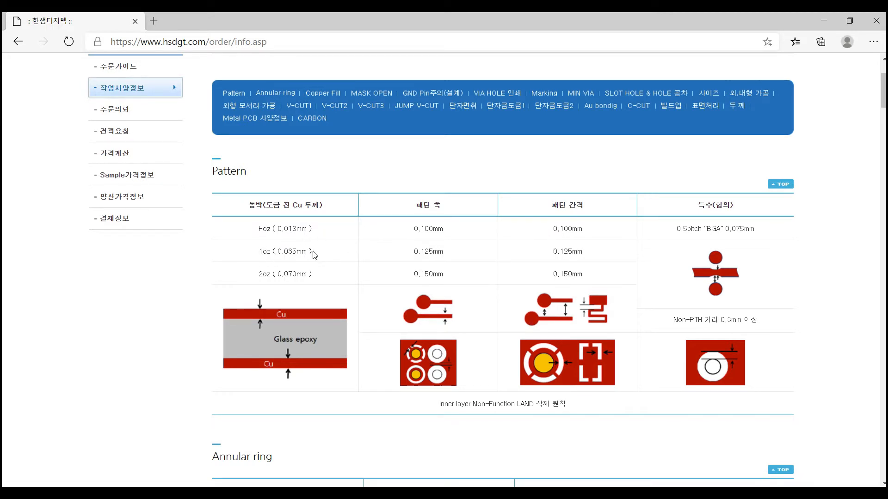
drag(314, 255, 255, 256)
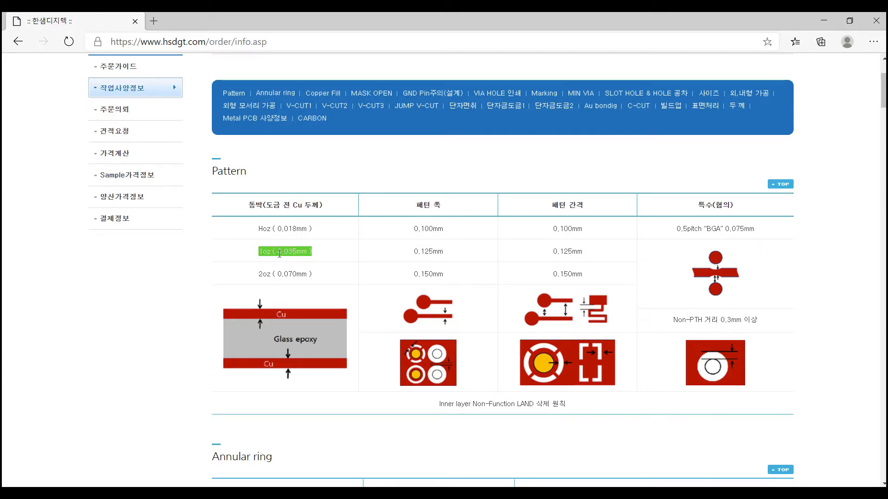
click(287, 255)
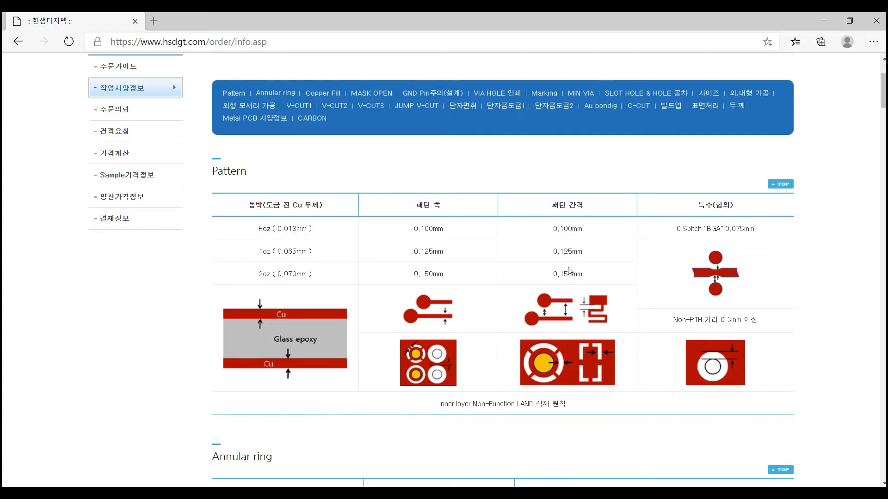
scroll(482, 222, down, 1)
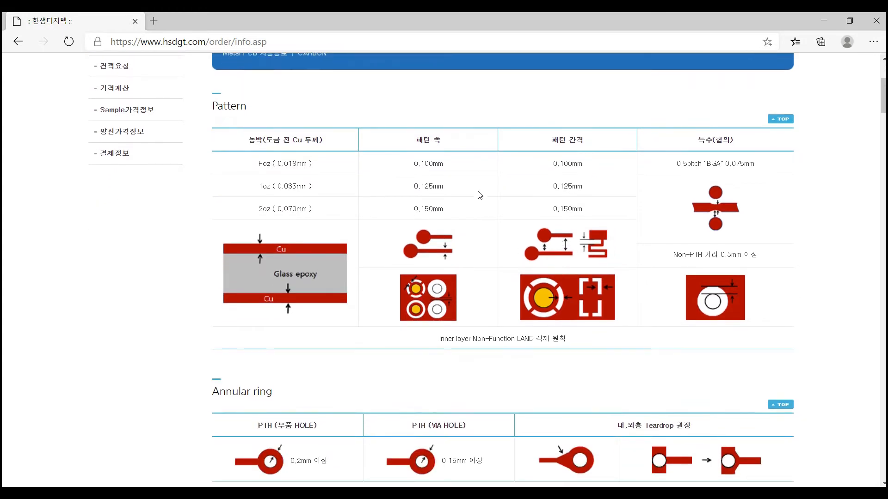
- Return to the Constraint Manager and set the DEFAULT physical constraint set's minimum line width to 0.2 mm
click(823, 21)
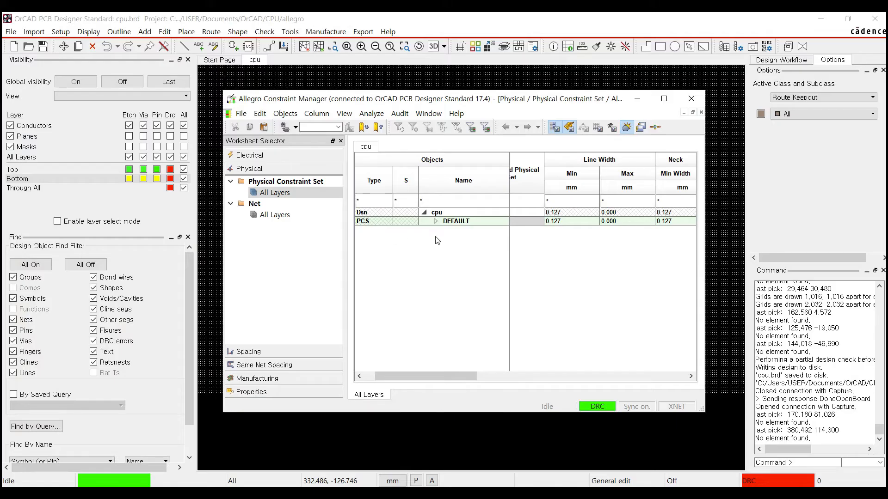
click(565, 221)
double_click(575, 221)
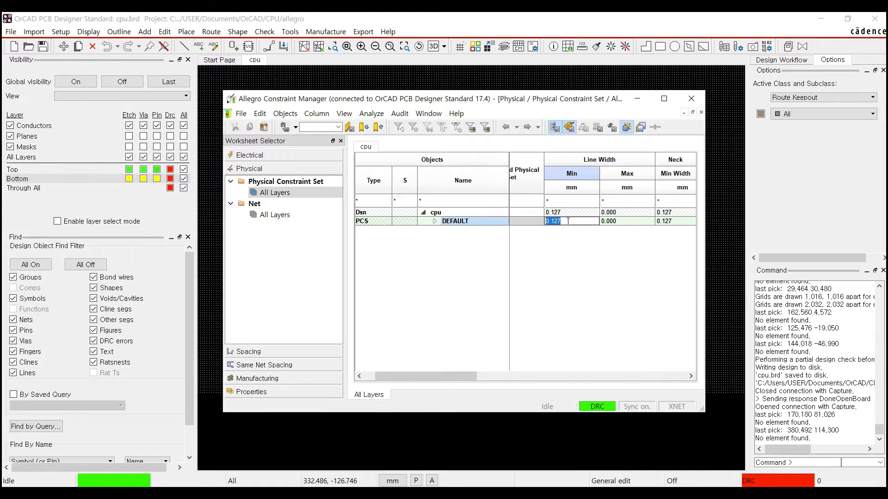
text(0)
key(Return)
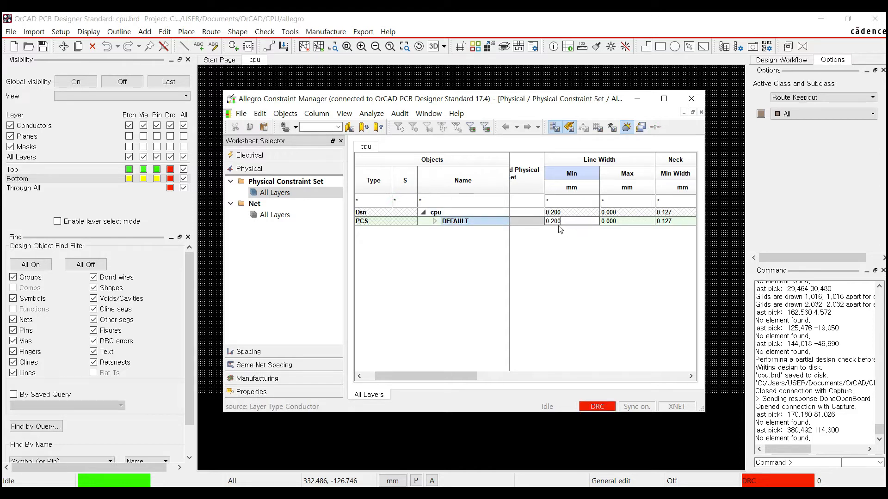
- Set the DEFAULT physical constraint set's maximum line width to 2 mm
click(628, 220)
drag(628, 221, 592, 228)
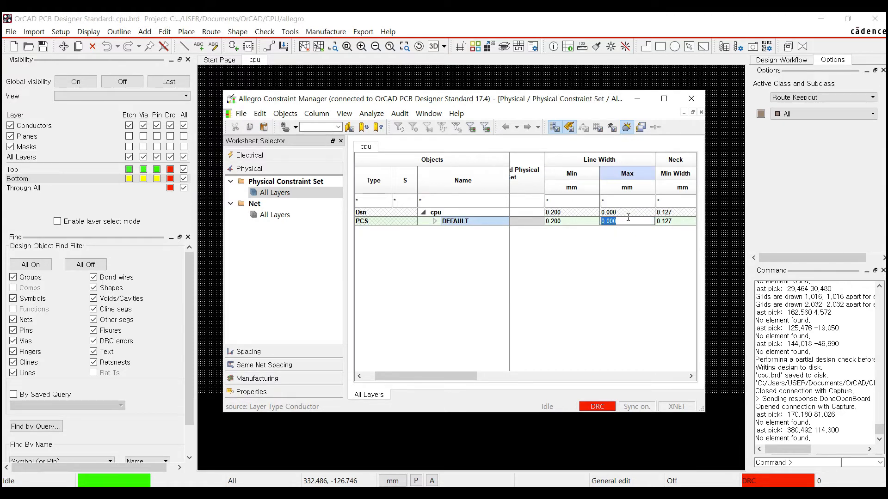
text(2)
key(Return)
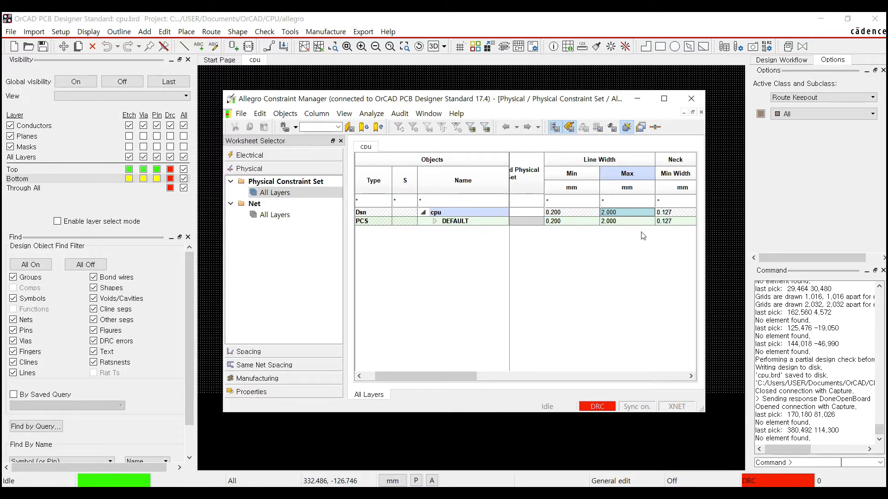
- Open the Physical All Layers worksheet for the nets and examine the line widths, locating the GND, VCCA, VCCD and 3V3 nets
drag(451, 376, 527, 370)
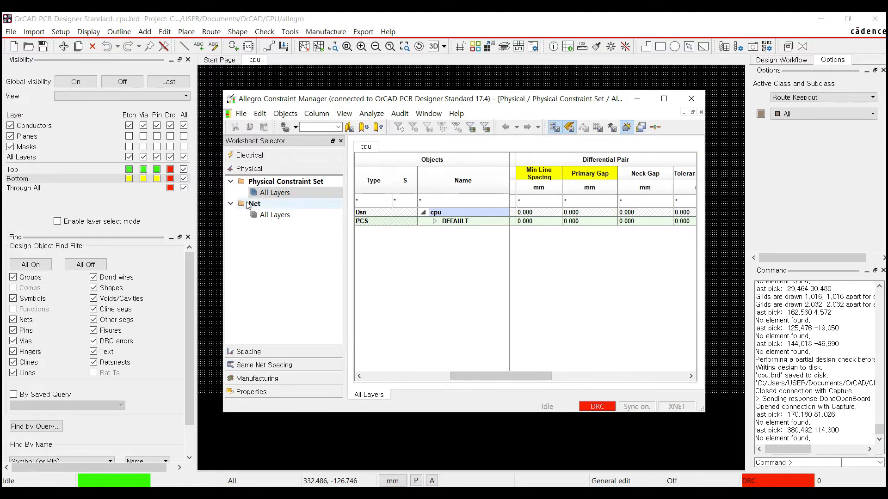
click(272, 215)
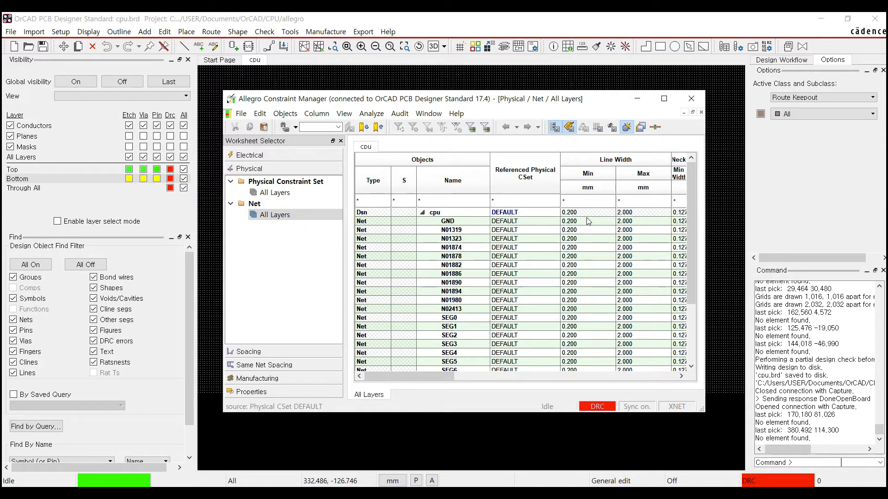
drag(695, 216, 691, 314)
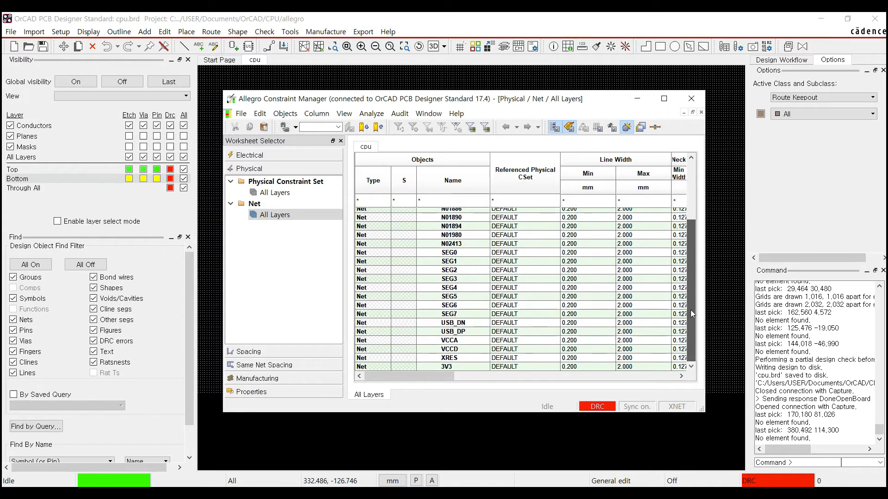
drag(691, 272, 692, 204)
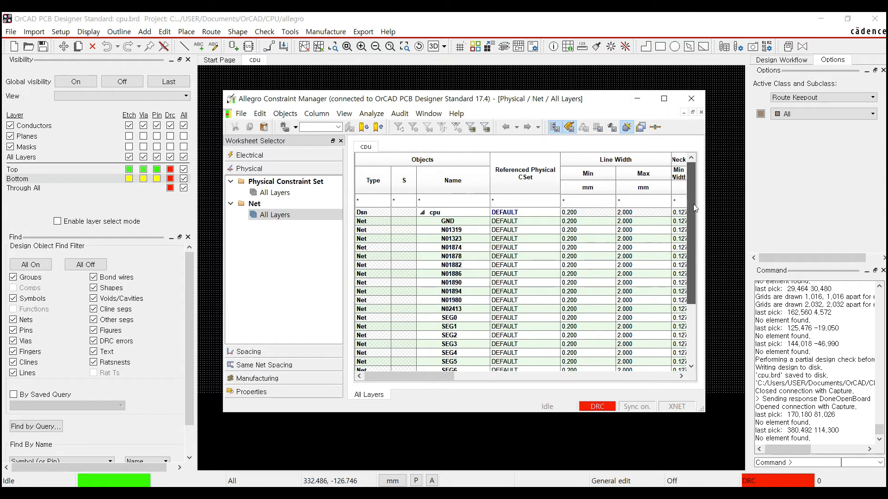
click(469, 223)
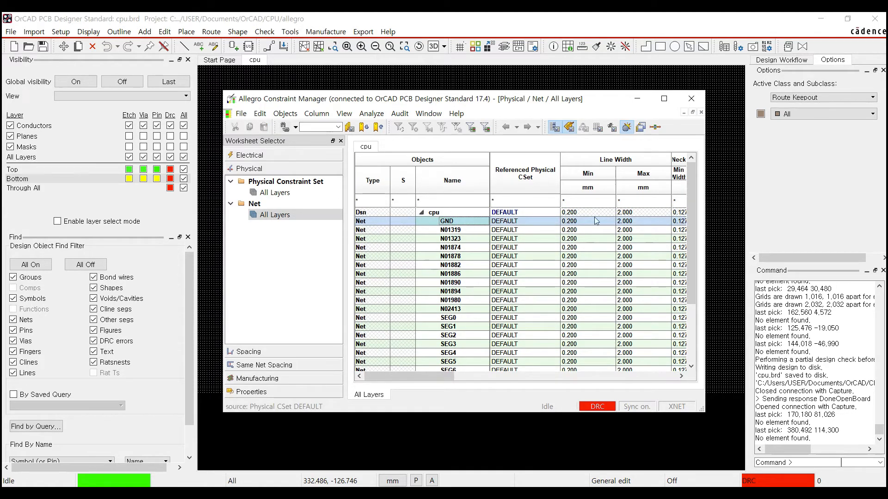
drag(693, 218, 689, 342)
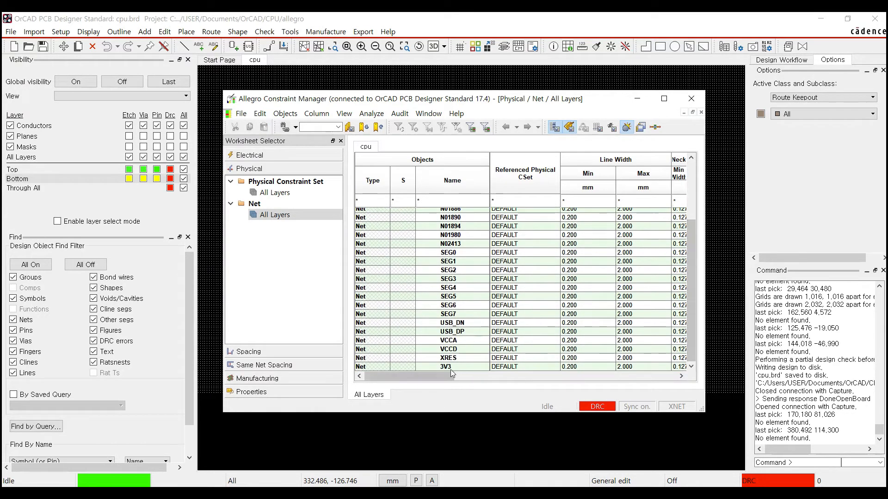
click(458, 341)
click(463, 350)
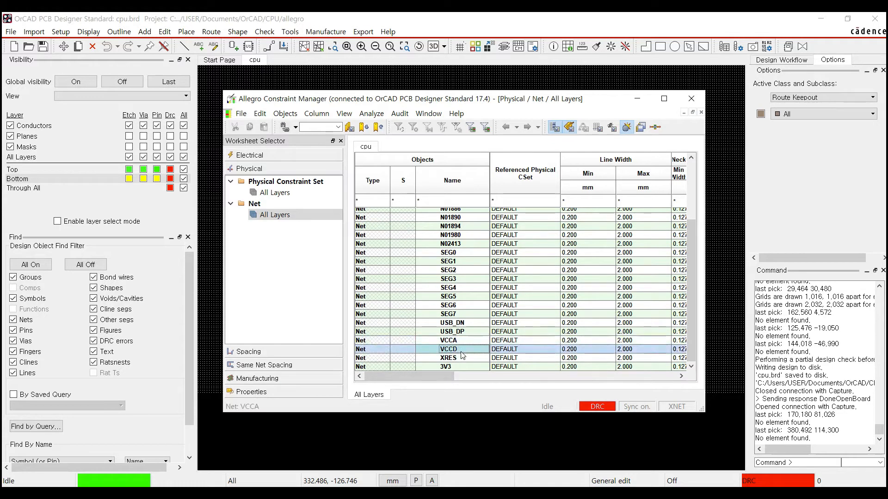
click(460, 368)
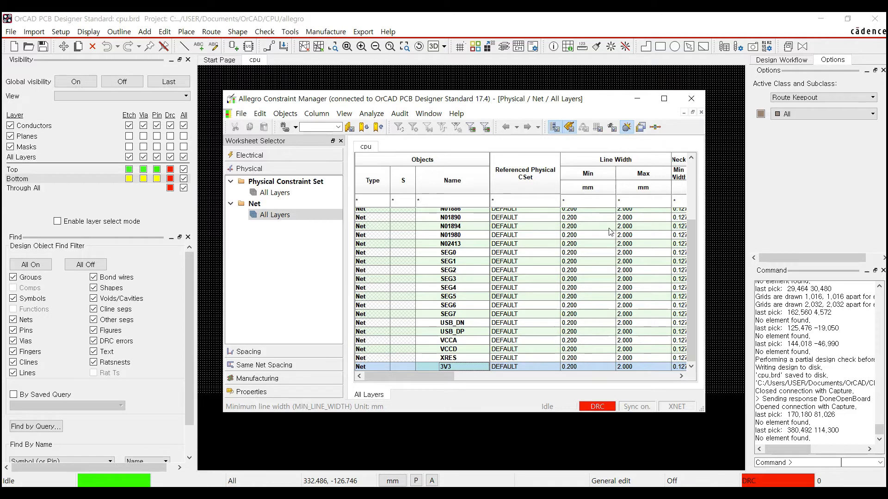
- Set the minimum line width of the 3V3, VCCD and VCCA nets to 0.3 mm
double_click(585, 367)
drag(586, 367, 569, 369)
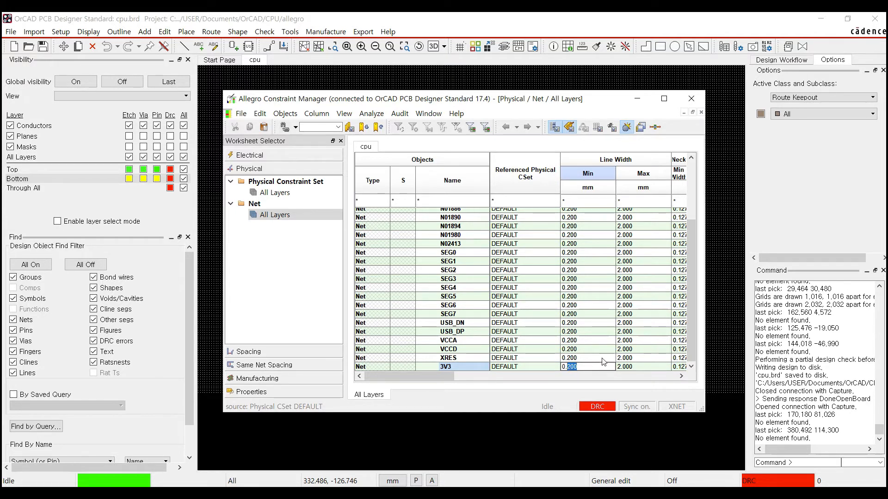
text(3)
double_click(569, 360)
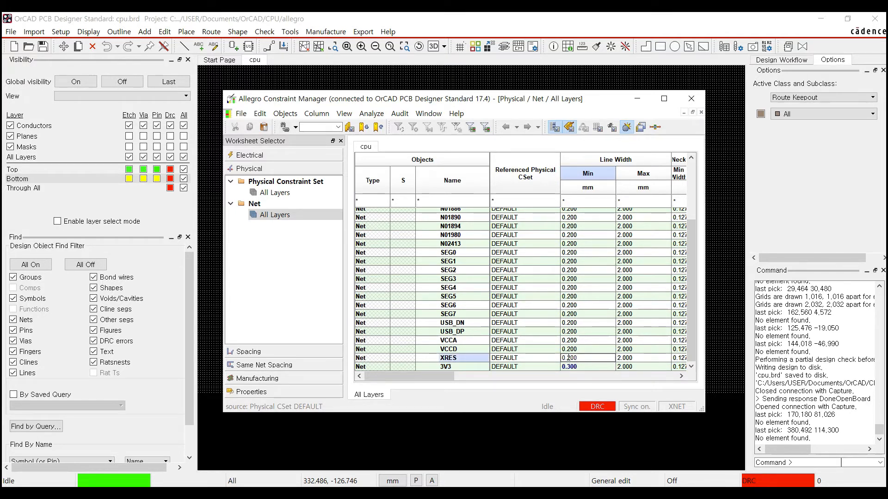
double_click(569, 349)
drag(566, 349, 561, 351)
text(0.3)
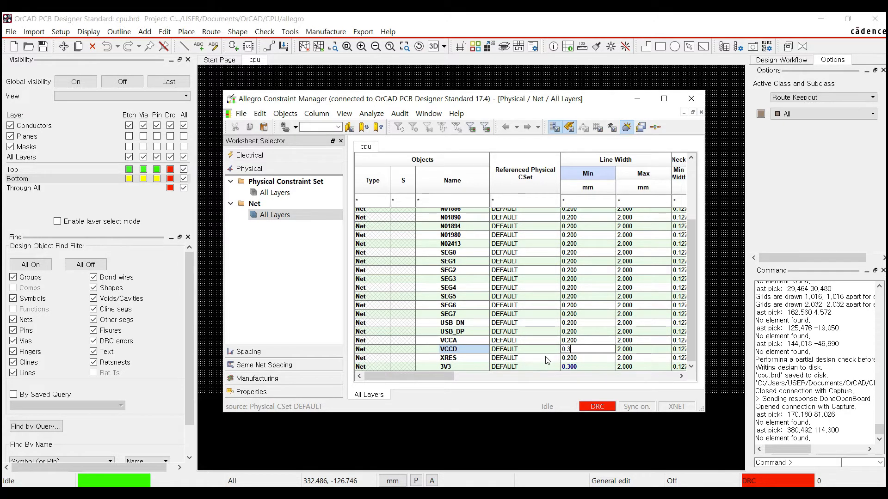
double_click(588, 341)
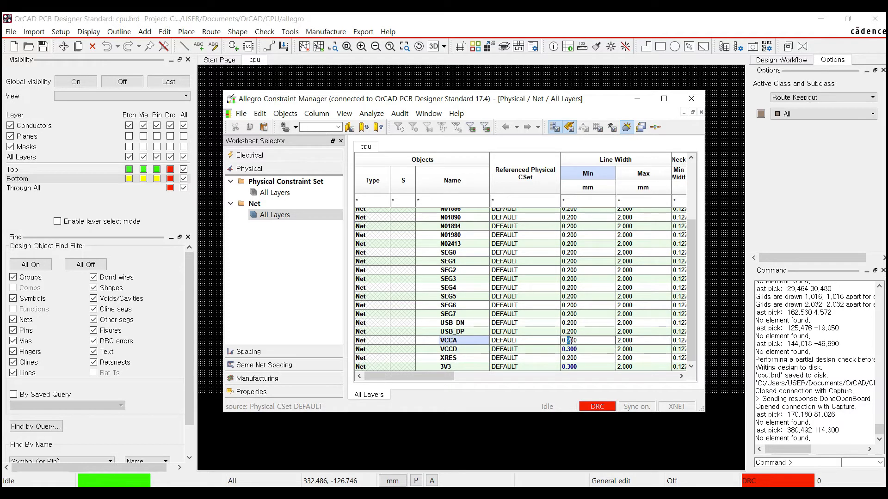
text(3)
double_click(605, 315)
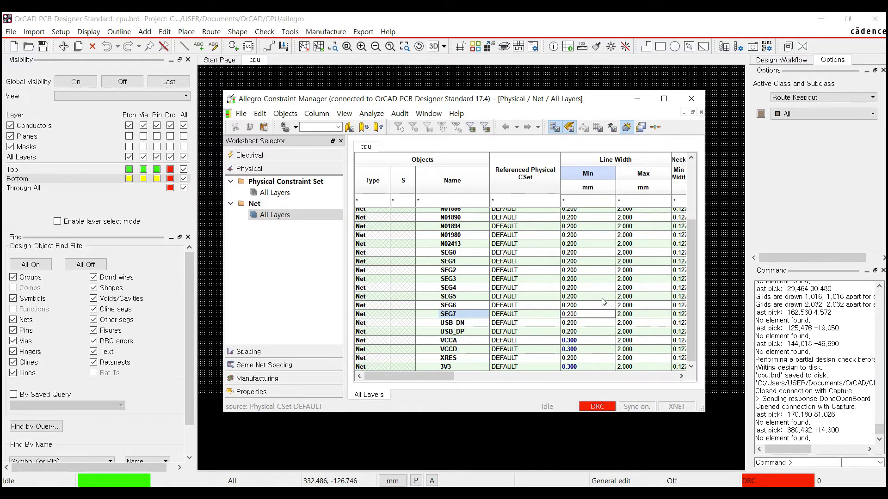
- Set the GND net's minimum line width to 0.3 mm
scroll(604, 289, up, 1)
scroll(604, 287, up, 2)
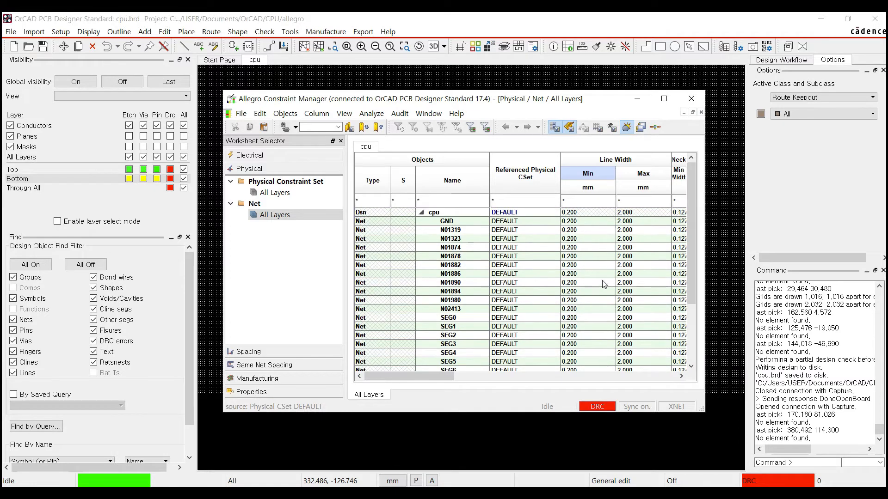
double_click(585, 220)
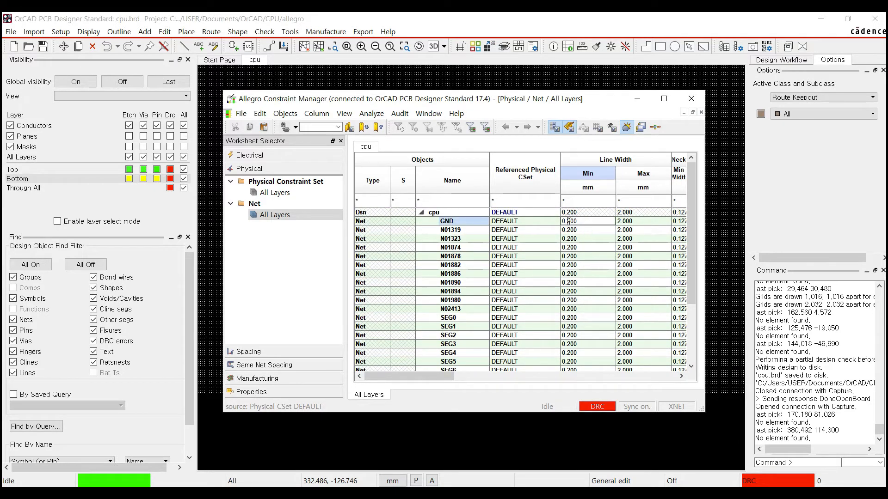
text(3)
key(Return)
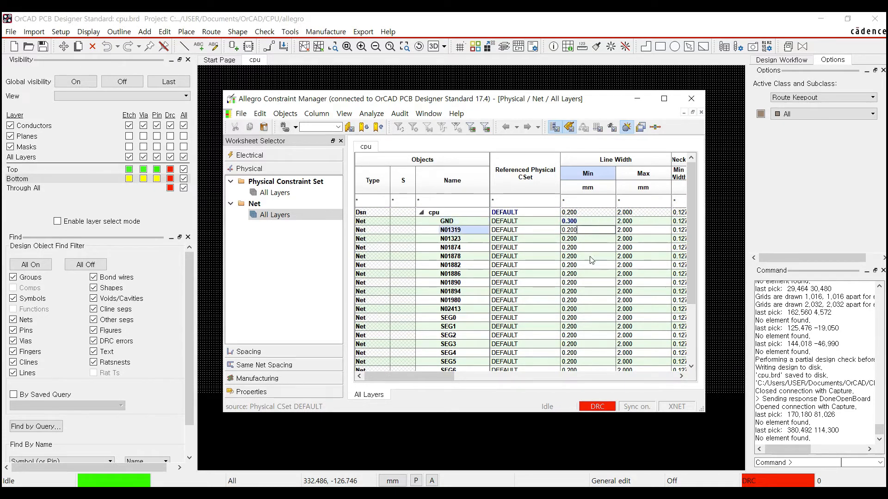
mouse_move(440, 377)
mouse_down()
mouse_move(664, 375)
mouse_move(437, 375)
mouse_up()
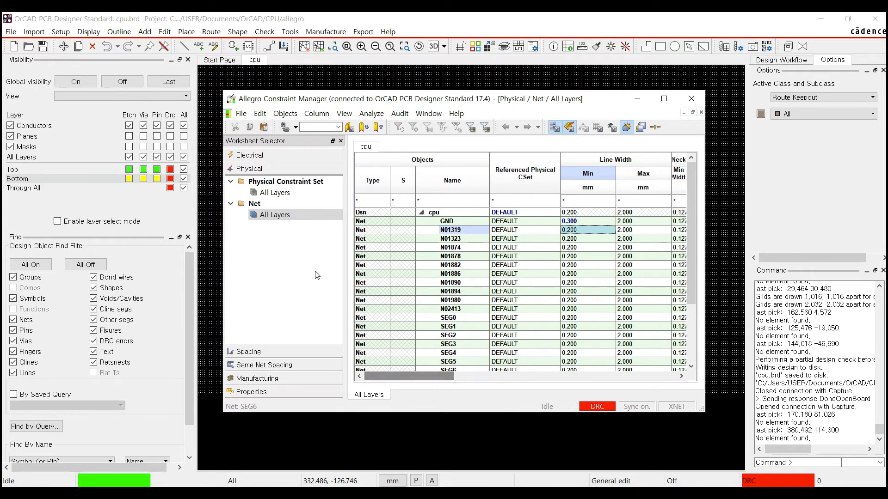
- Open the Spacing Constraint Set All Layers worksheet and examine its columns from Line To through Hole To and Min BB Via Gap
click(265, 353)
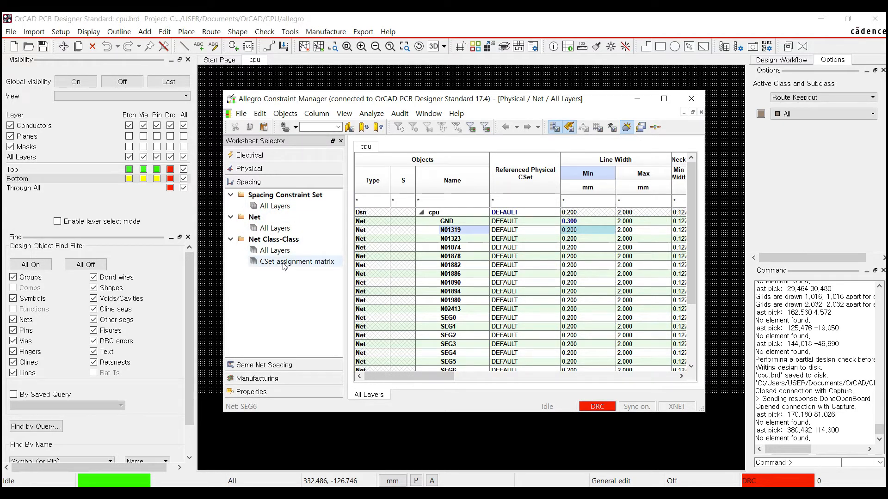
click(272, 209)
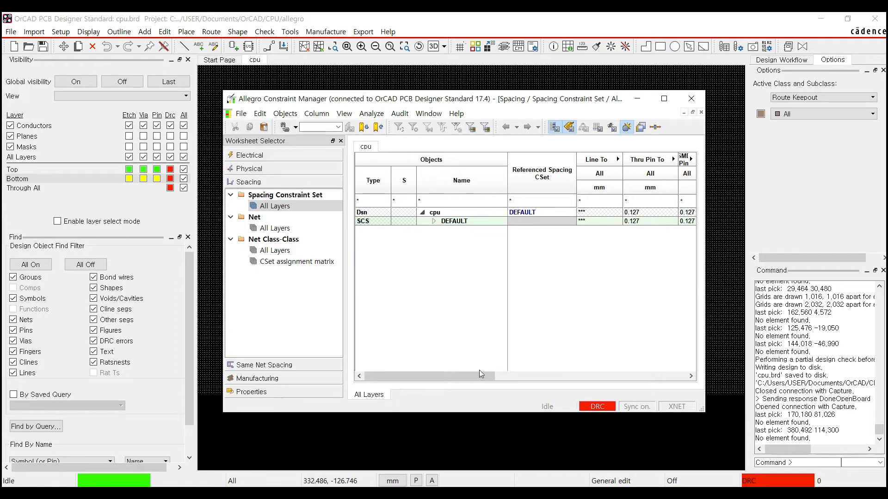
drag(479, 374, 498, 374)
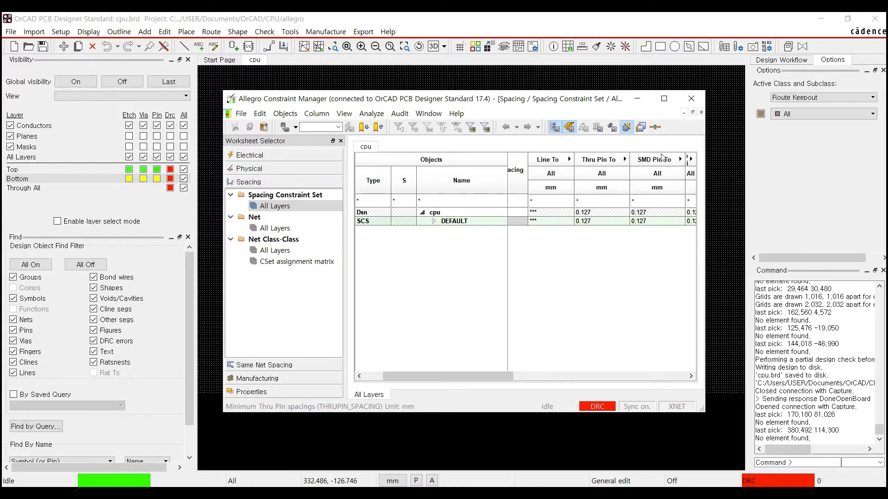
drag(492, 374, 555, 381)
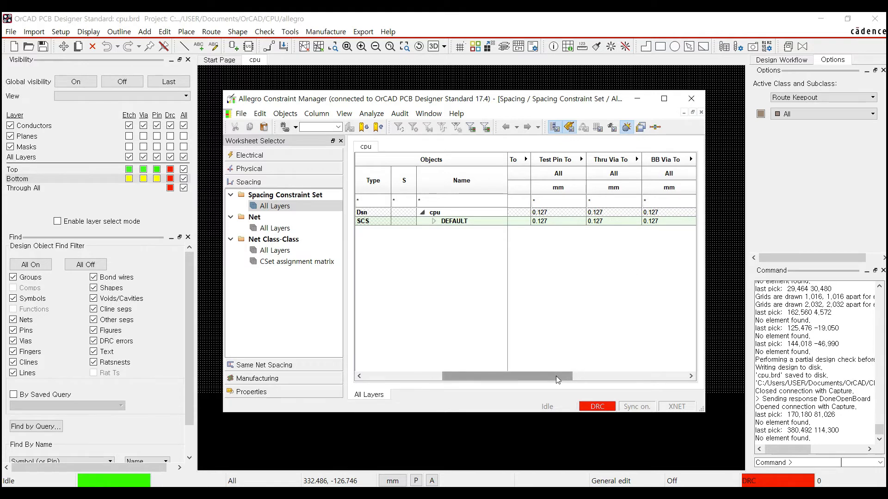
drag(556, 376, 596, 381)
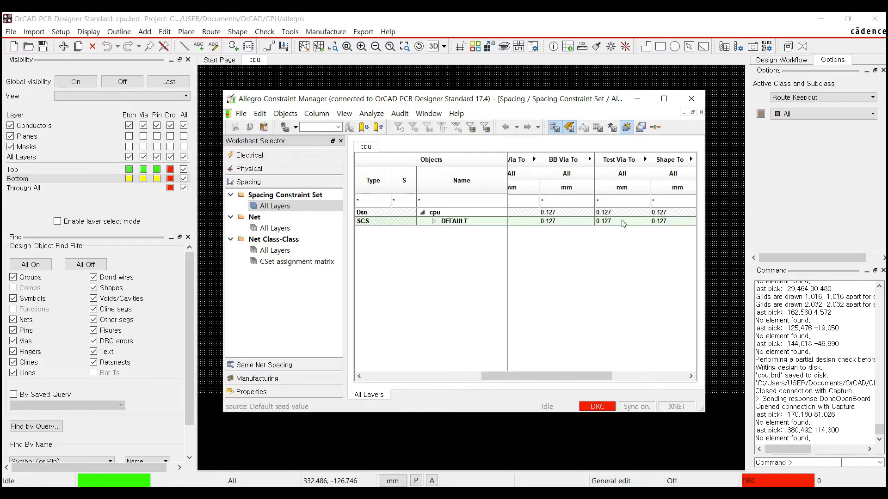
drag(573, 375, 622, 381)
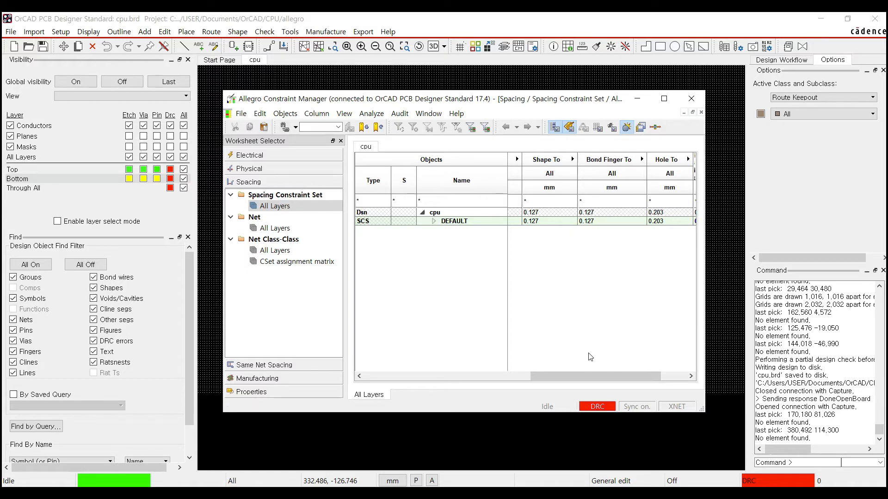
drag(612, 378, 636, 379)
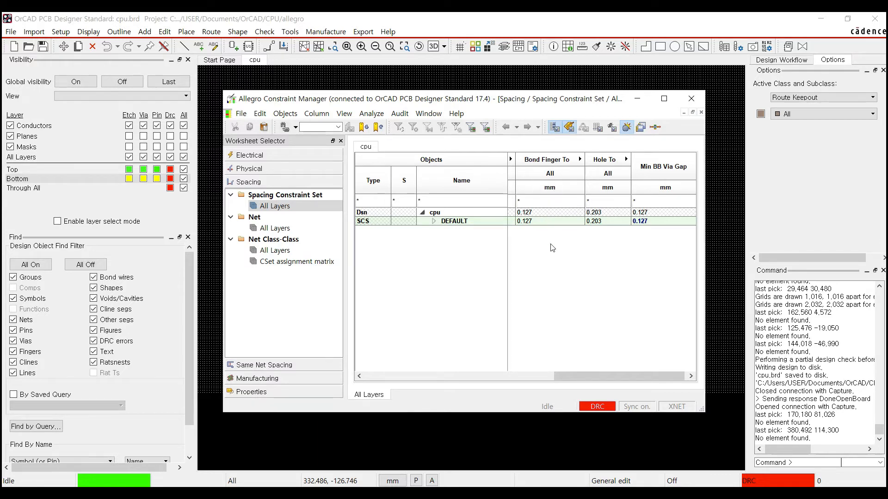
click(532, 494)
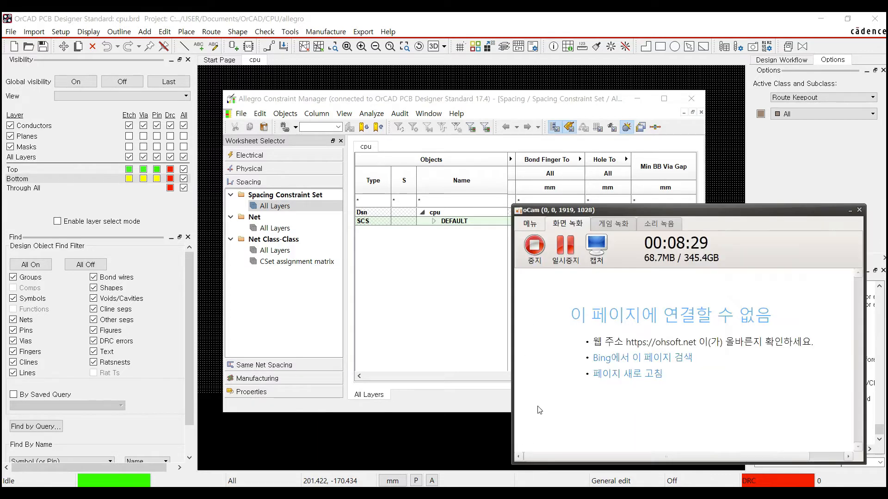
click(576, 259)
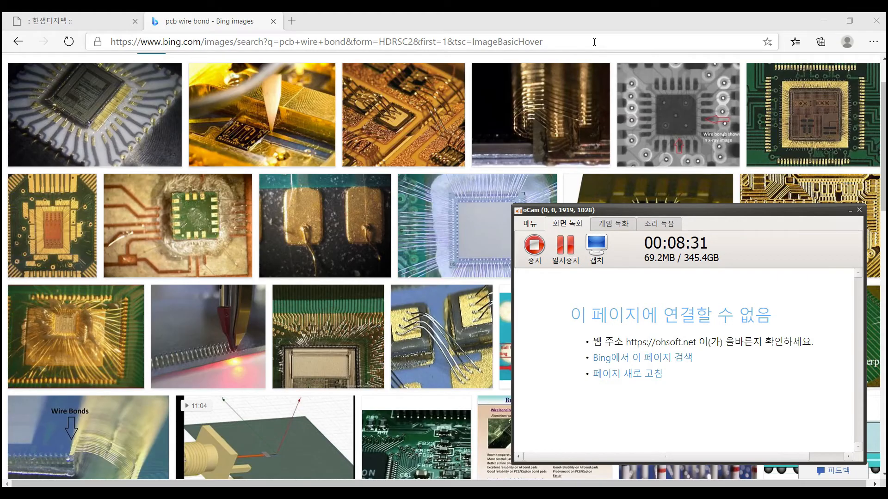
- In the browser, look through the Bing image results for "pcb wire bond" for examples of wire bonding and bond fingers
click(595, 15)
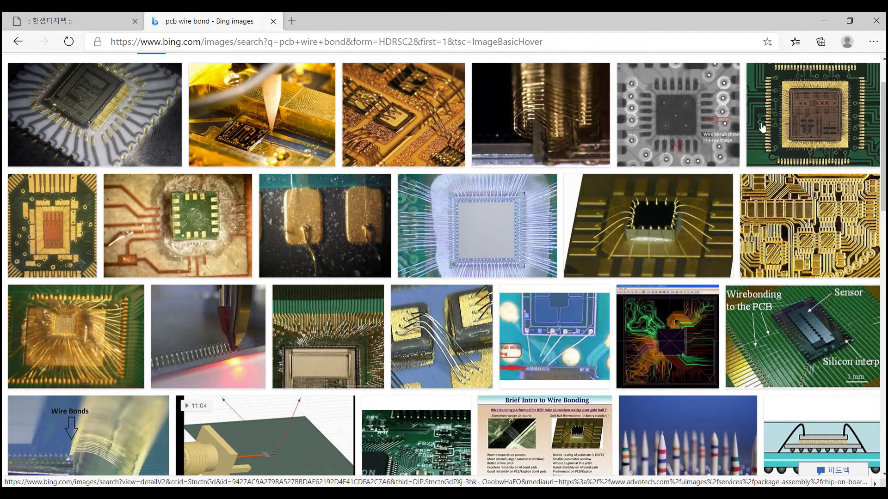
scroll(647, 276, down, 3)
scroll(647, 276, down, 6)
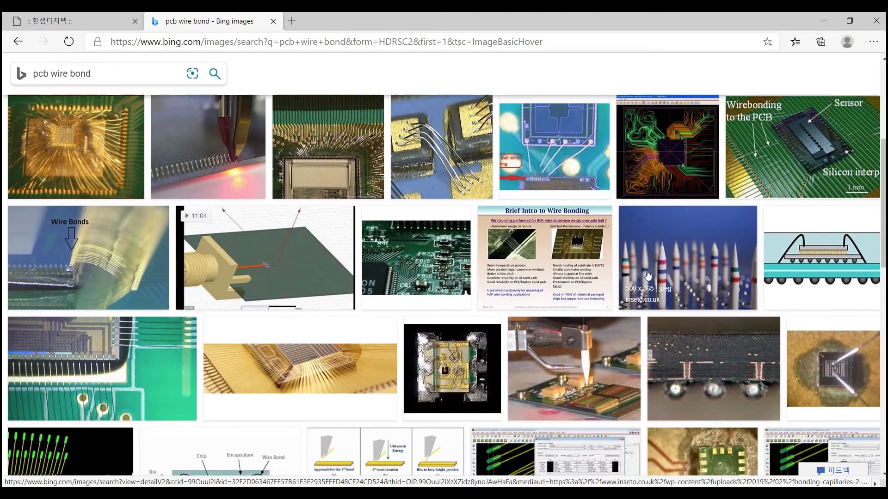
scroll(651, 267, down, 3)
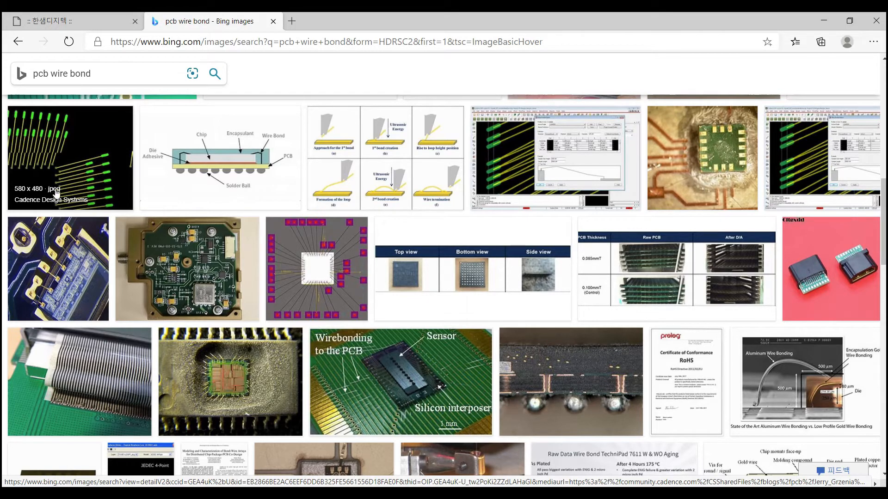
scroll(290, 269, down, 1)
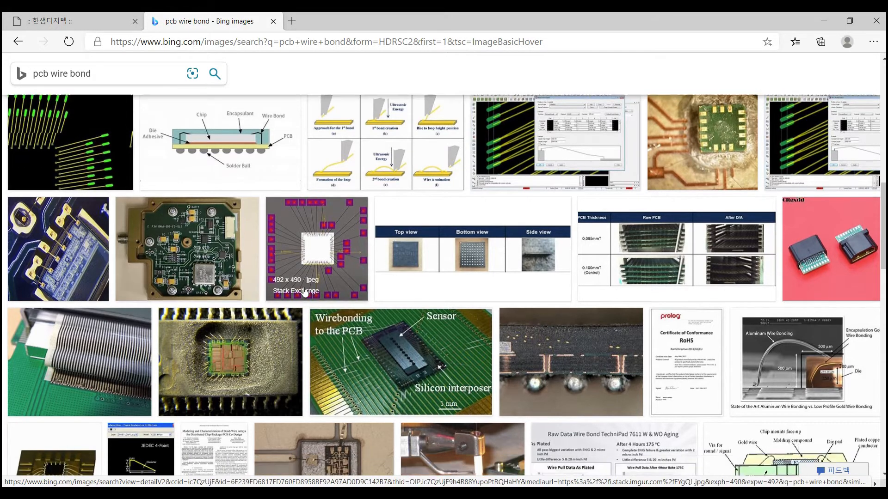
- Examine further Bing image results for "pcb wire bond", looking for bonded dies and chip package diagrams
scroll(308, 281, down, 2)
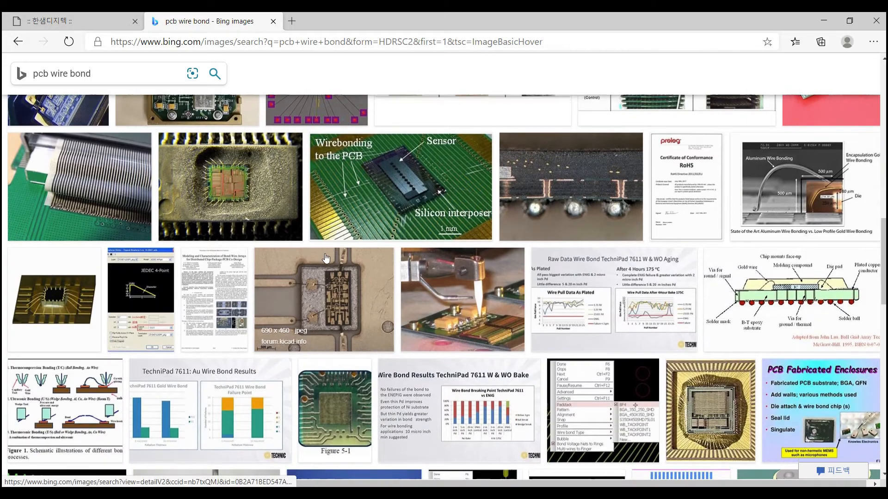
scroll(330, 251, down, 2)
scroll(331, 251, down, 6)
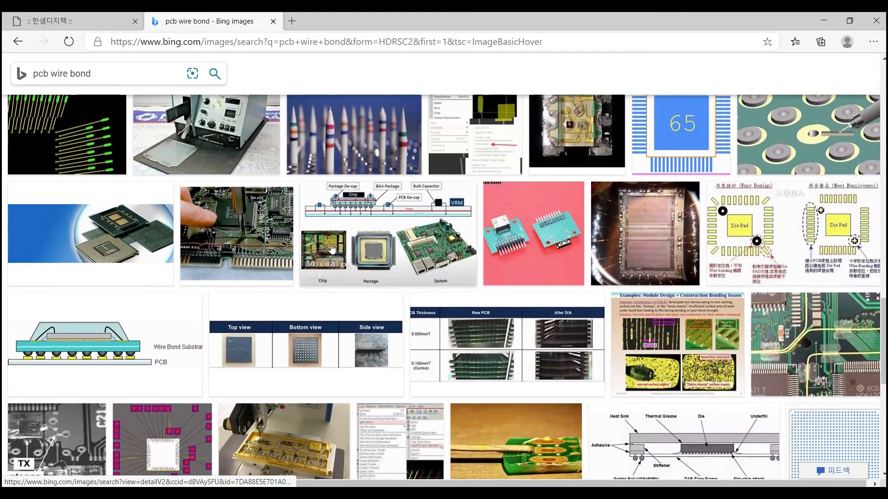
scroll(331, 242, down, 2)
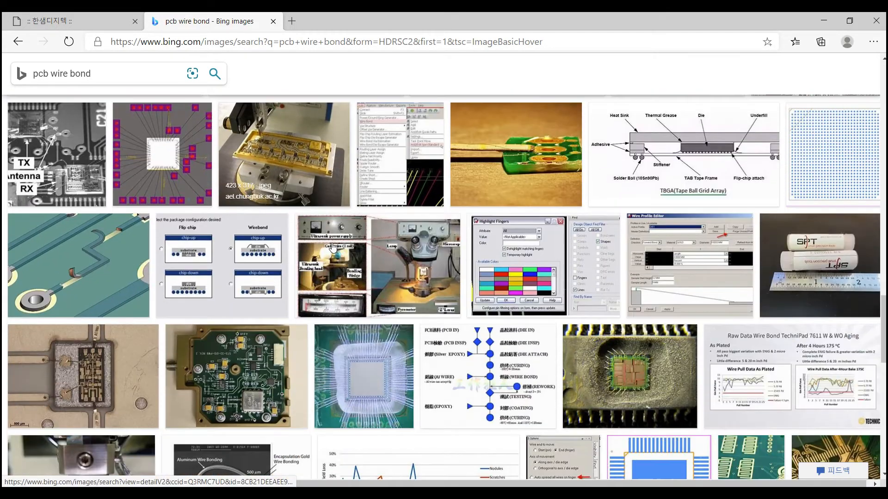
scroll(332, 247, down, 2)
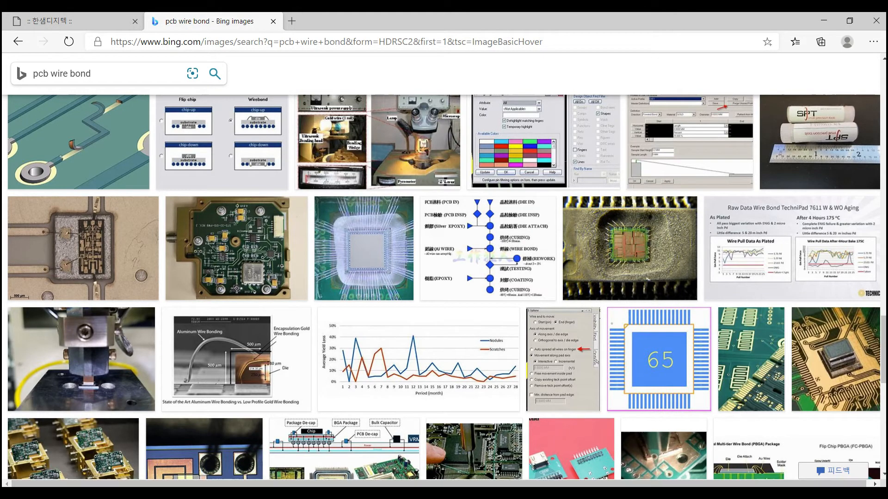
- Switch back to the Constraint Manager and examine the All Layers spacing worksheets for Net and Net Class-Class
key(alt+Tab)
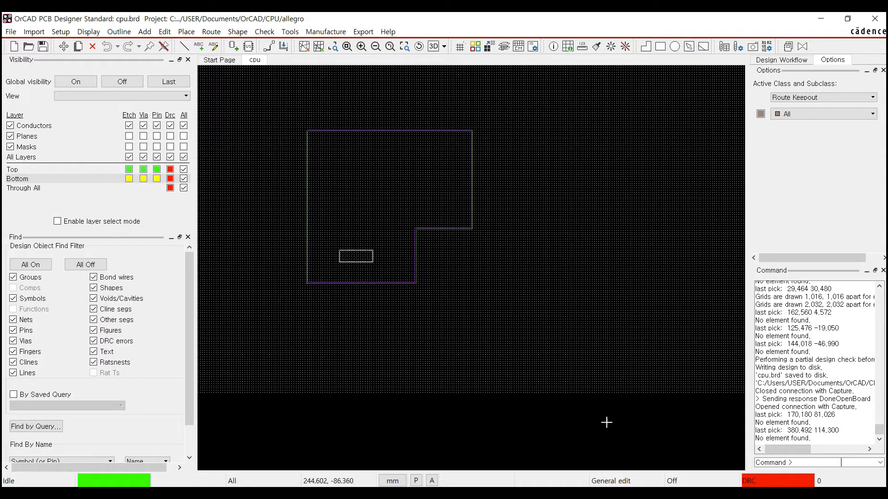
key(alt+Tab)
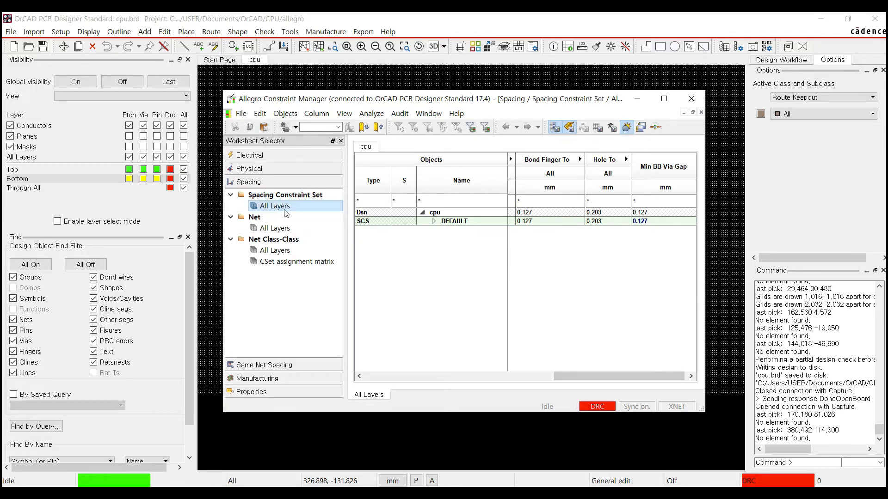
click(275, 229)
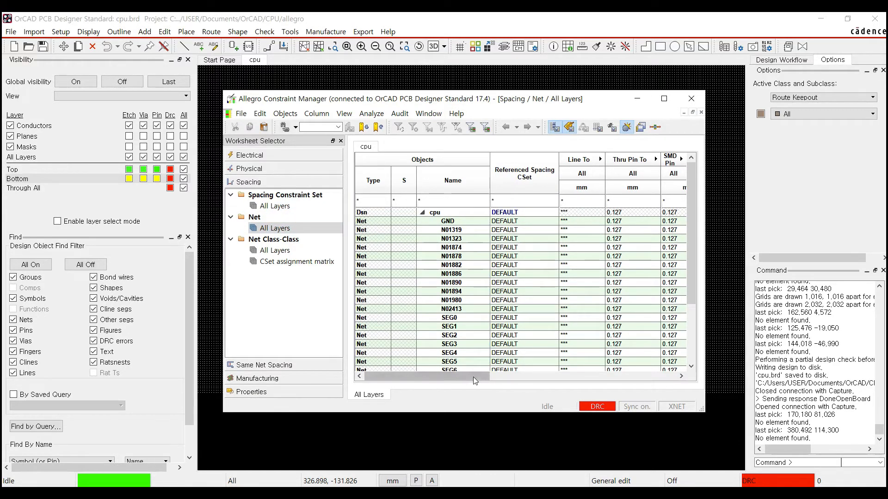
drag(476, 380, 409, 373)
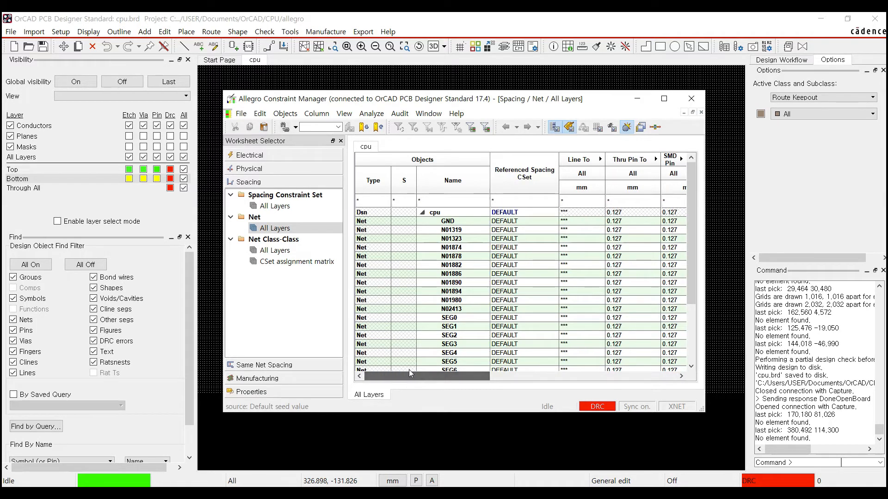
click(273, 251)
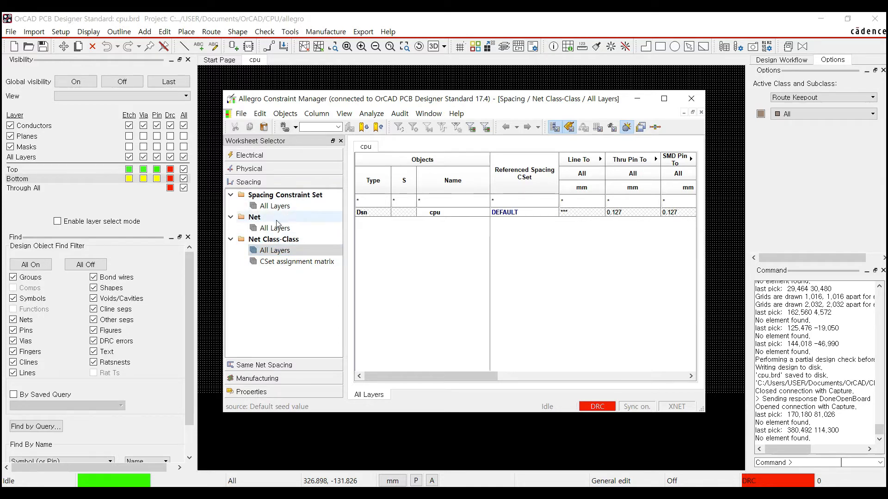
- In the board editor, add a differential pair named TEST from the nets SEG0 and SEG1
click(554, 426)
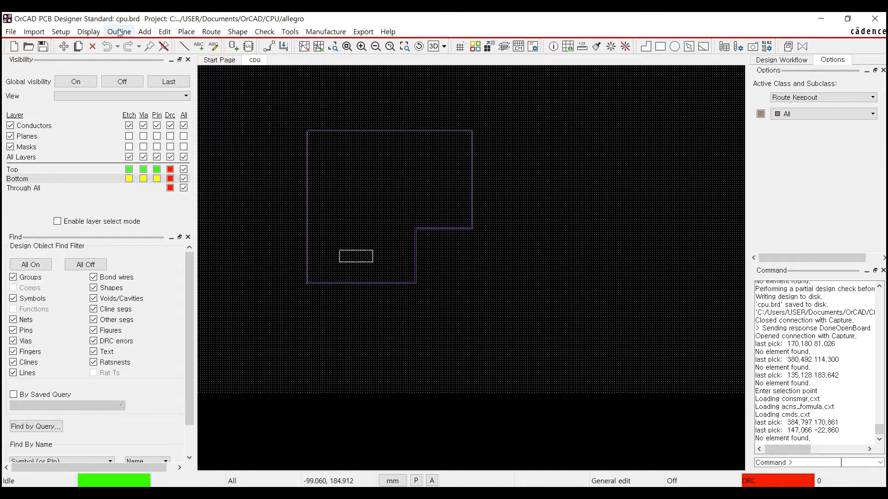
click(62, 34)
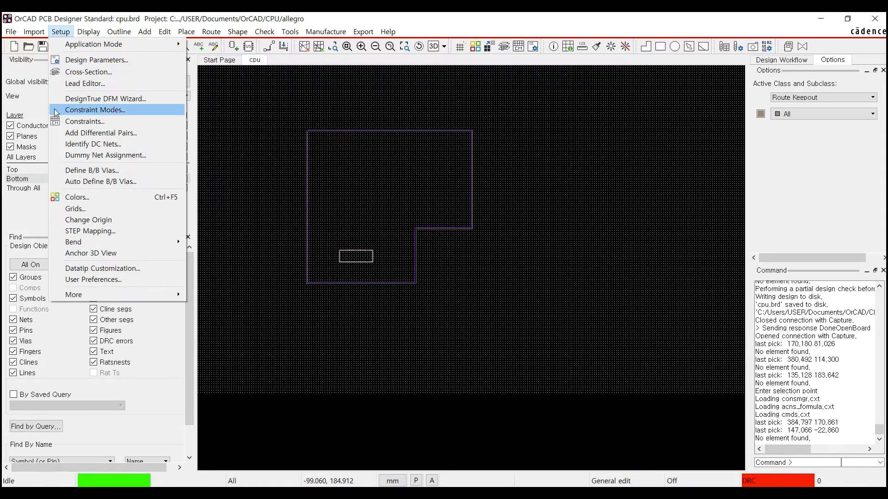
click(108, 135)
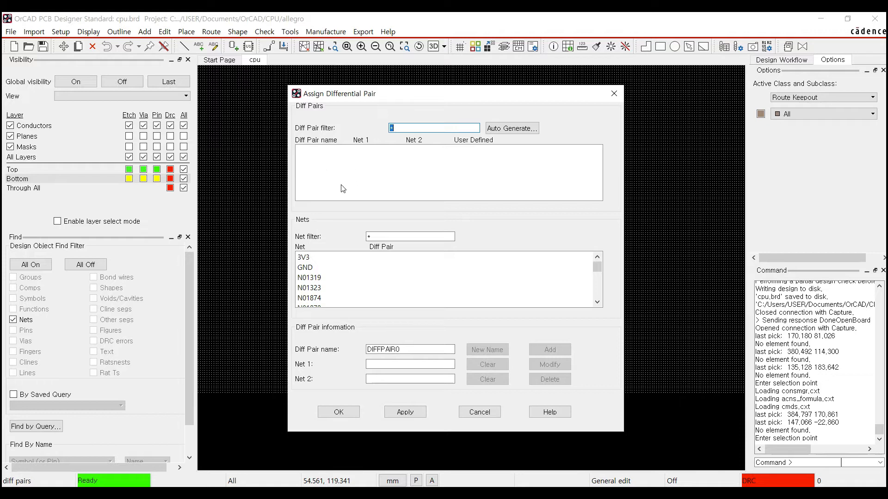
click(598, 298)
click(598, 292)
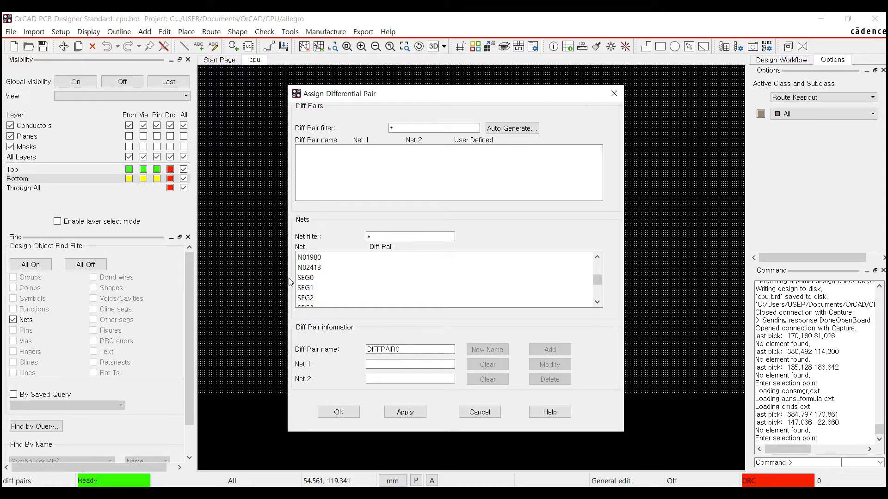
click(308, 278)
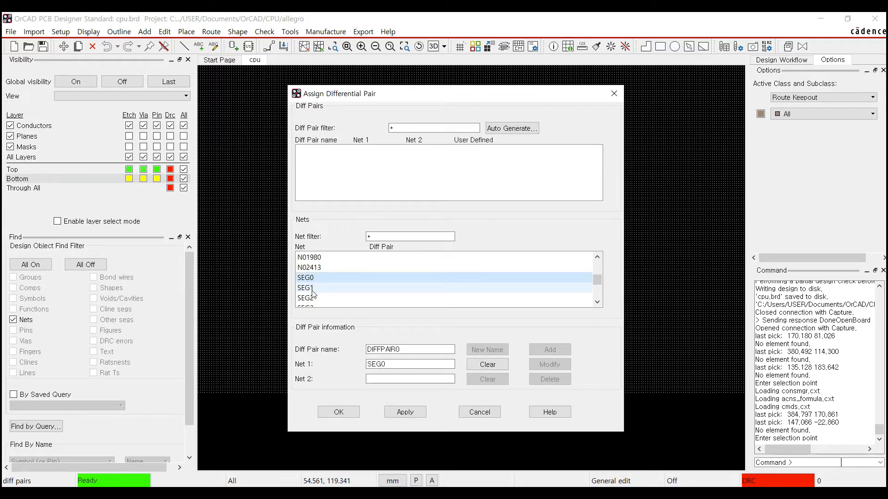
click(320, 289)
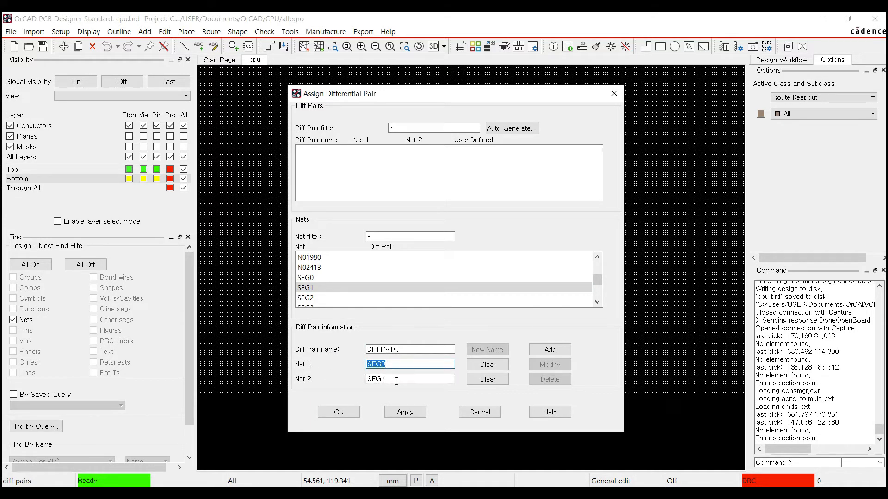
key(Tab)
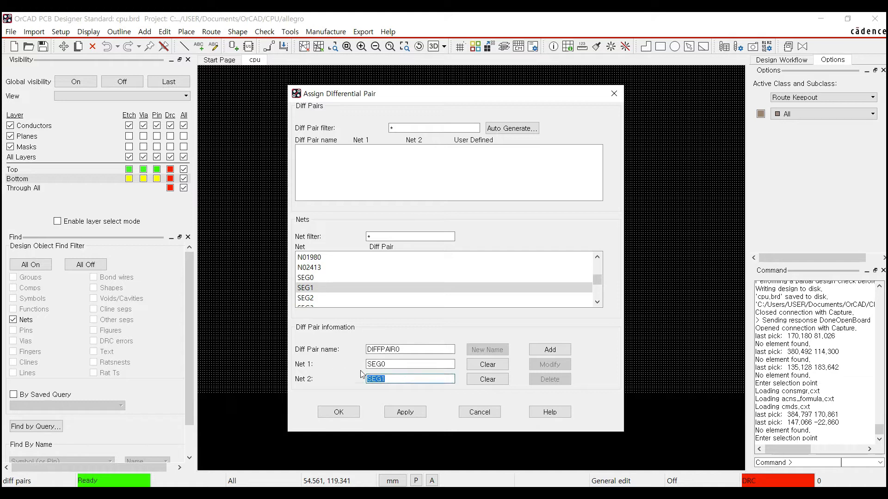
double_click(411, 350)
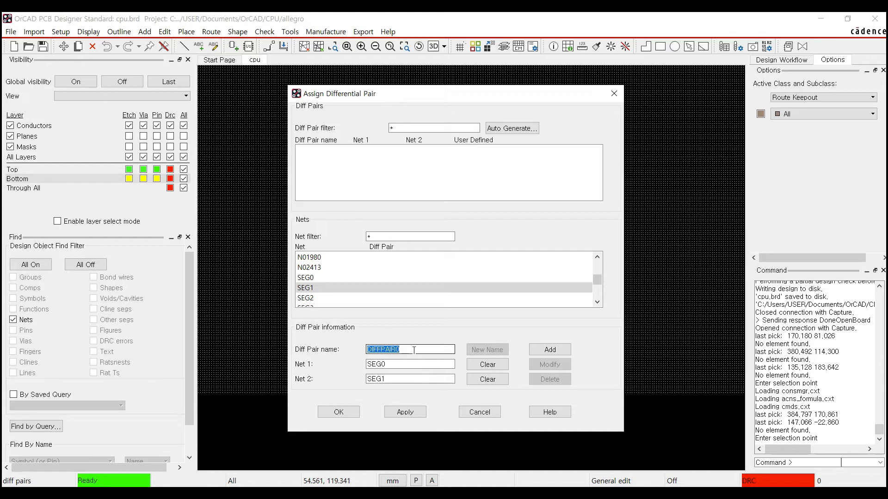
text(TEST)
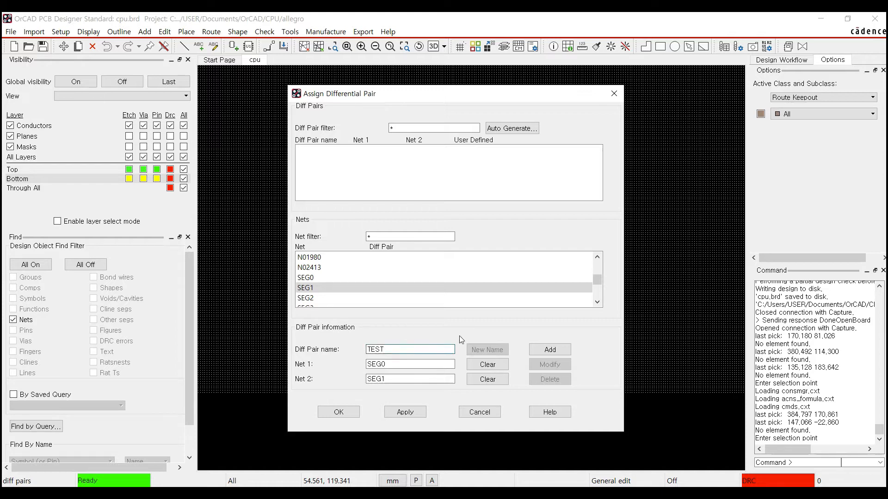
click(559, 352)
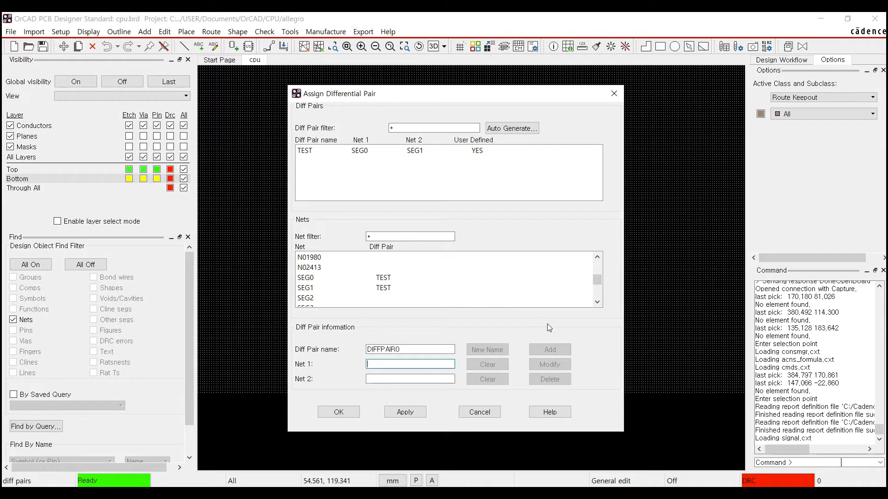
click(306, 153)
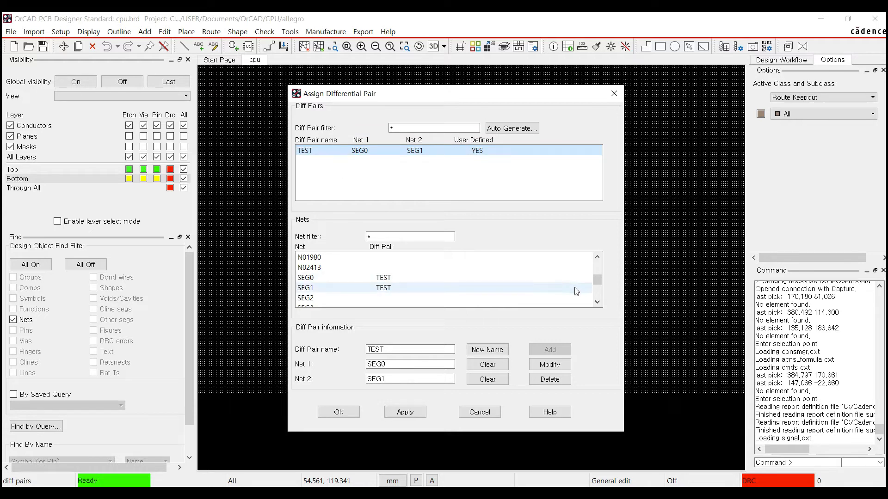
drag(601, 279, 603, 296)
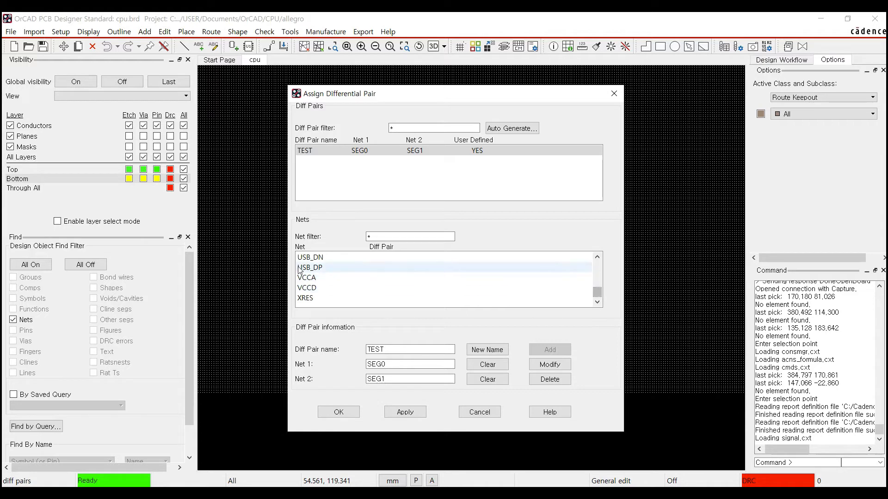
click(322, 259)
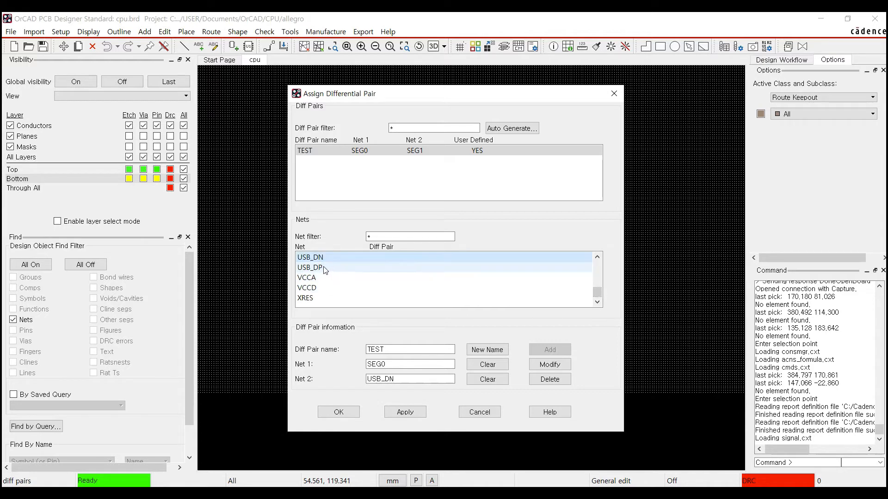
click(324, 268)
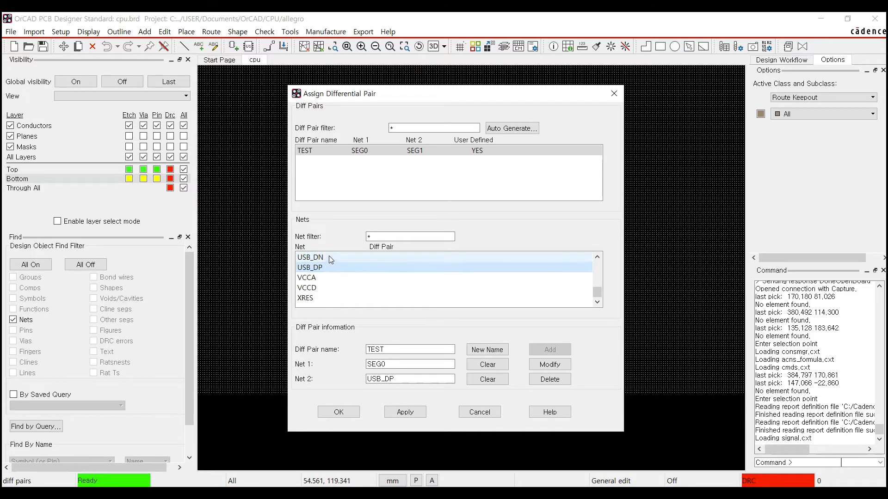
click(328, 257)
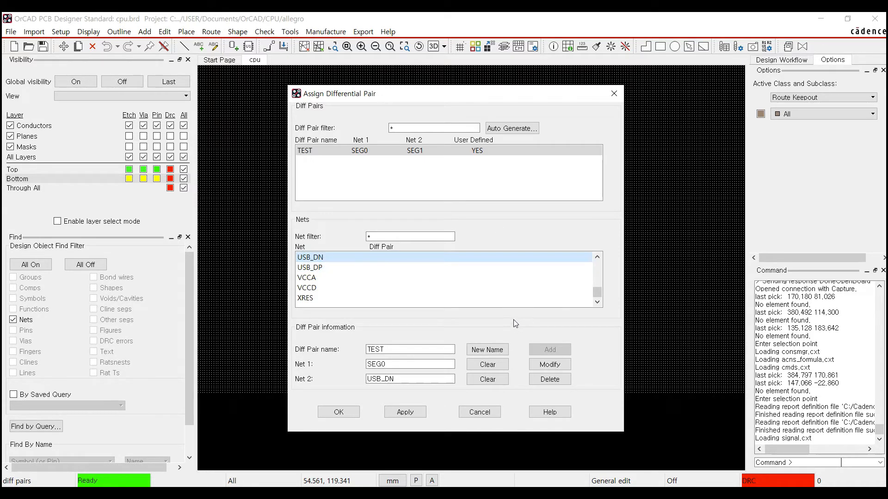
click(488, 350)
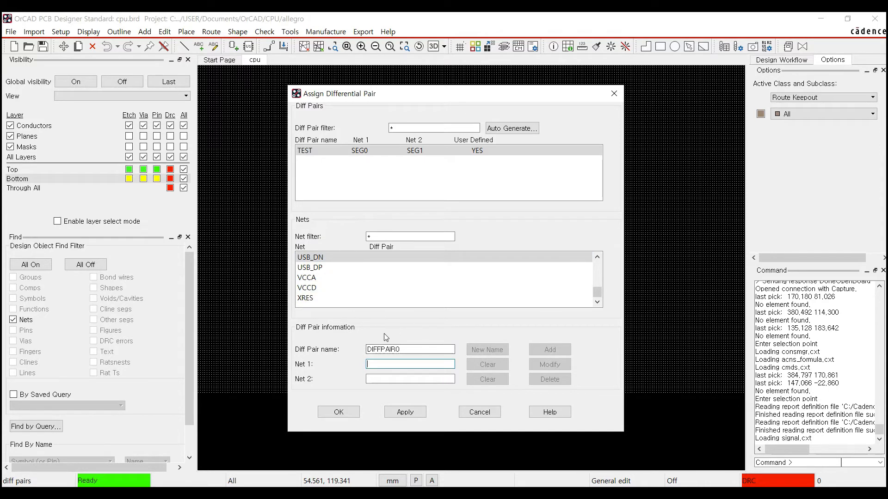
- Add a differential pair named USB from the nets USB_DP and USB_DN, and apply the pair assignments
click(375, 352)
double_click(414, 353)
text(USB)
click(319, 268)
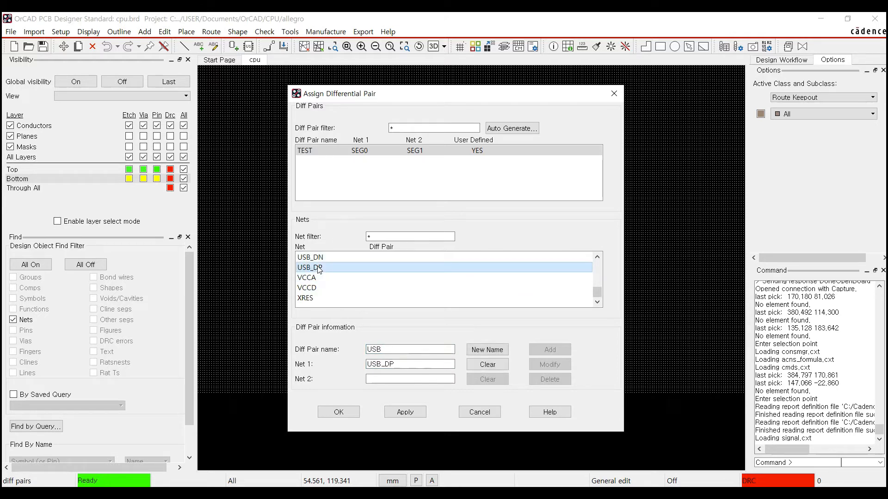
click(318, 259)
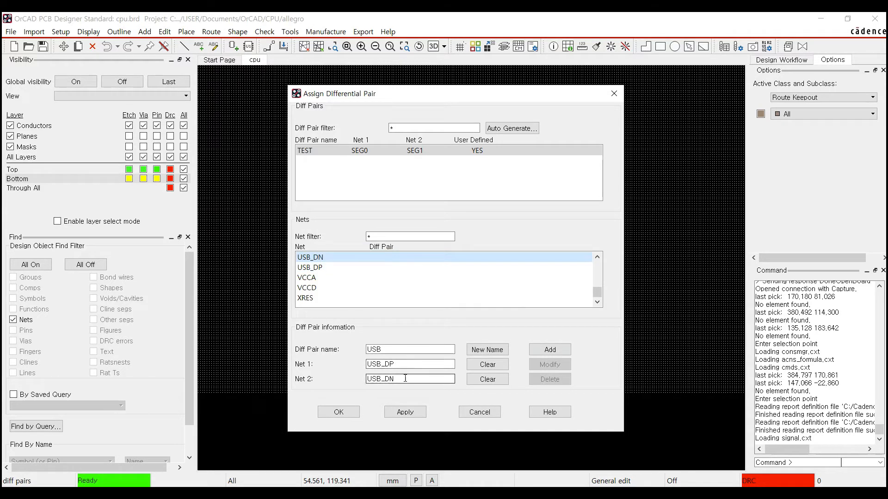
click(539, 350)
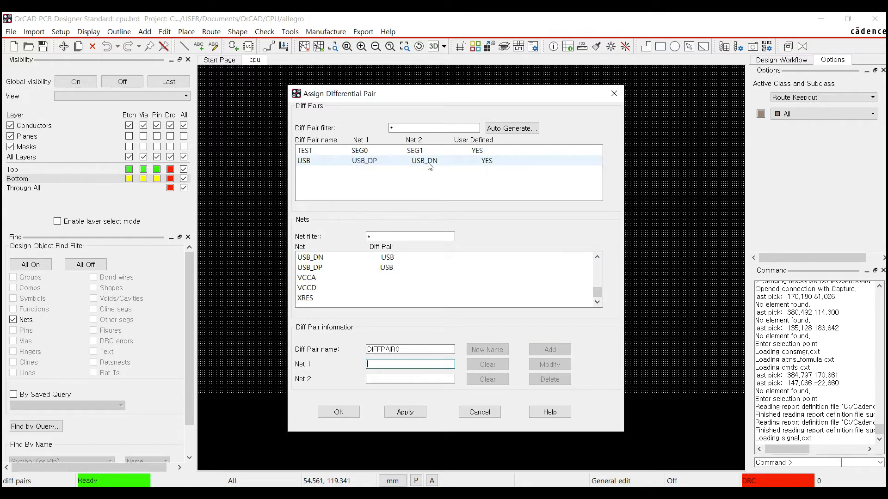
click(403, 413)
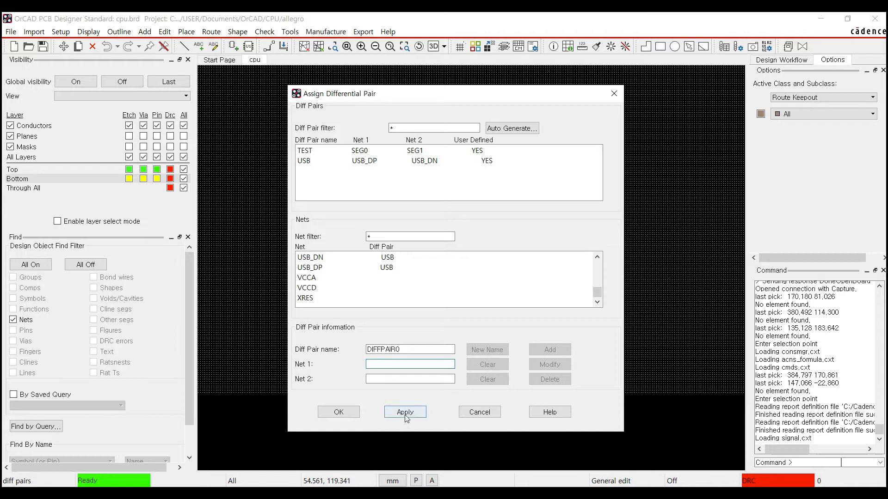
click(338, 412)
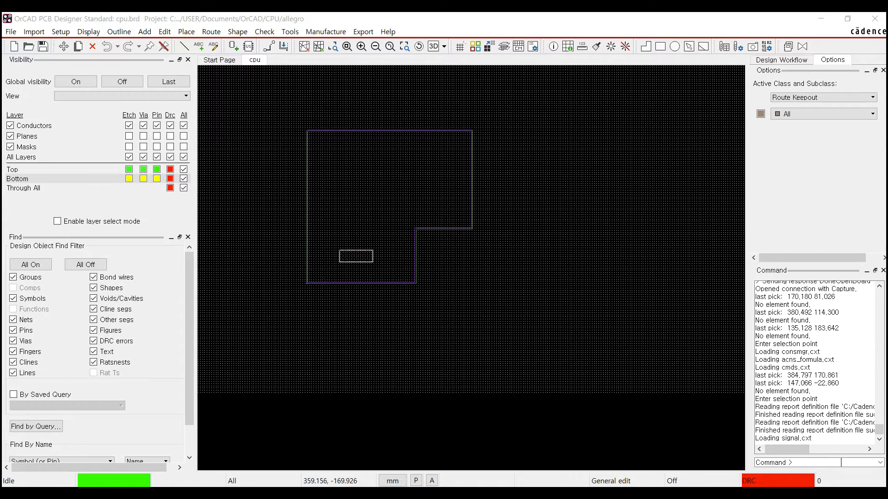
- In the Constraint Manager, open the Electrical Net Differential Pair routing worksheet and inspect the TEST and USB pairs
click(738, 438)
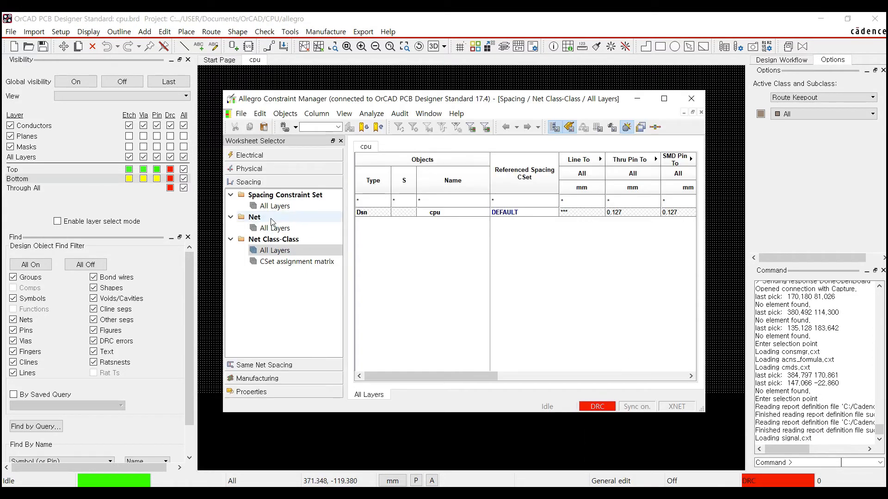
click(255, 156)
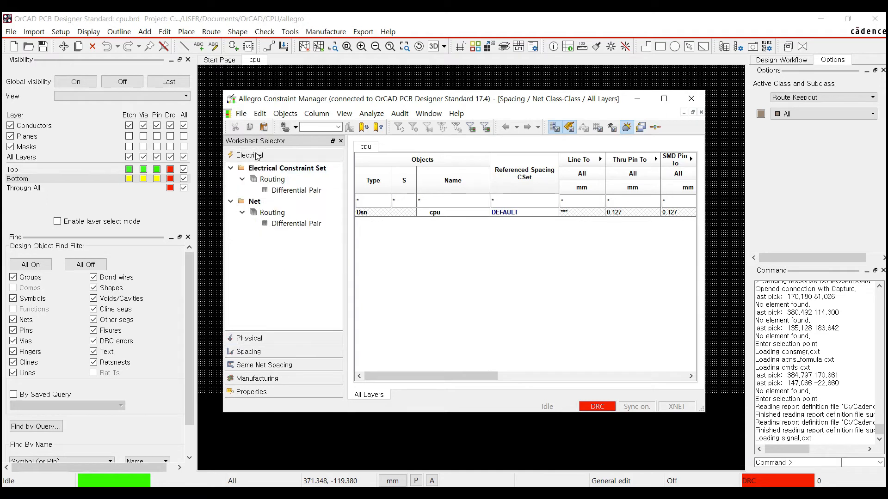
click(280, 190)
click(292, 224)
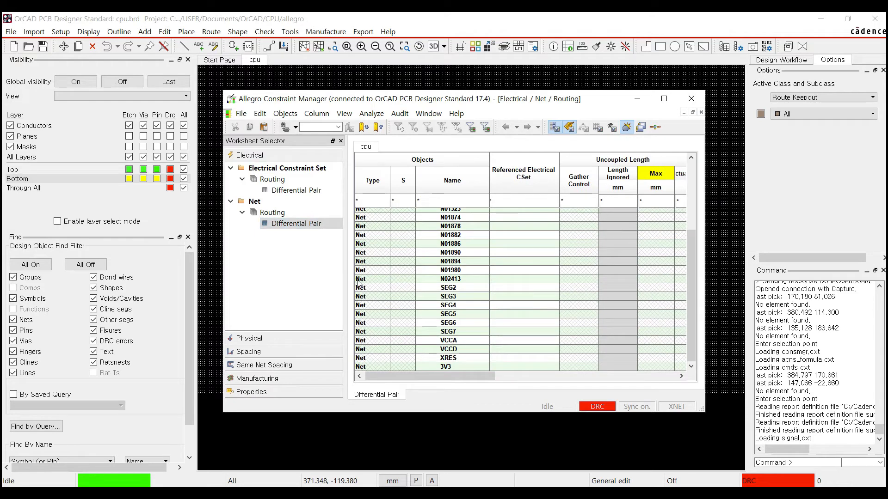
scroll(409, 305, up, 3)
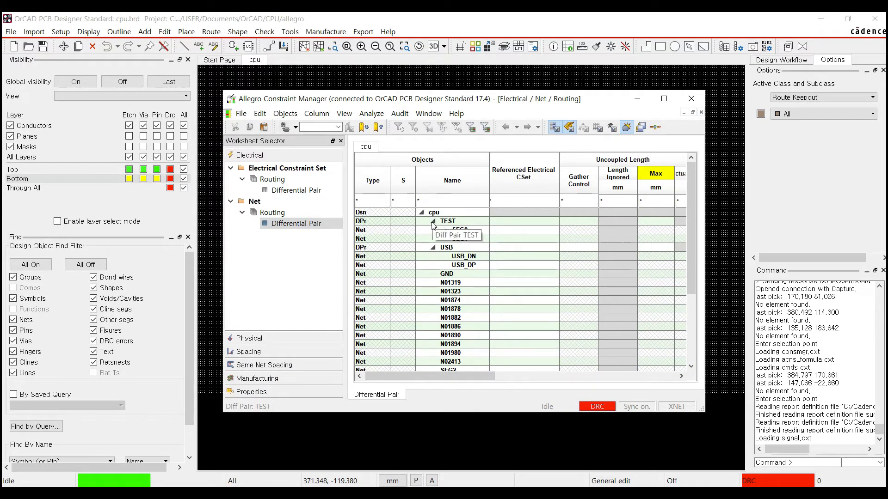
click(432, 223)
click(433, 221)
click(433, 222)
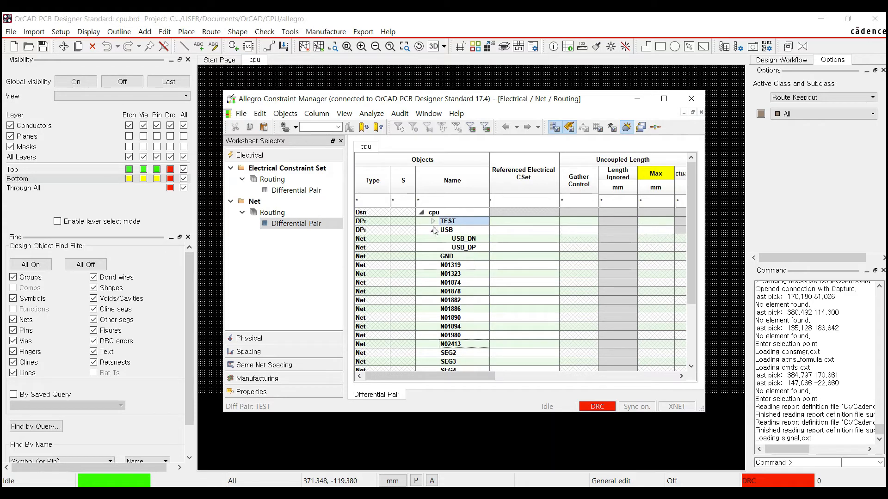
- Set the USB differential pair's maximum uncoupled length to 3 mm in the electrical routing worksheet
click(434, 231)
click(433, 231)
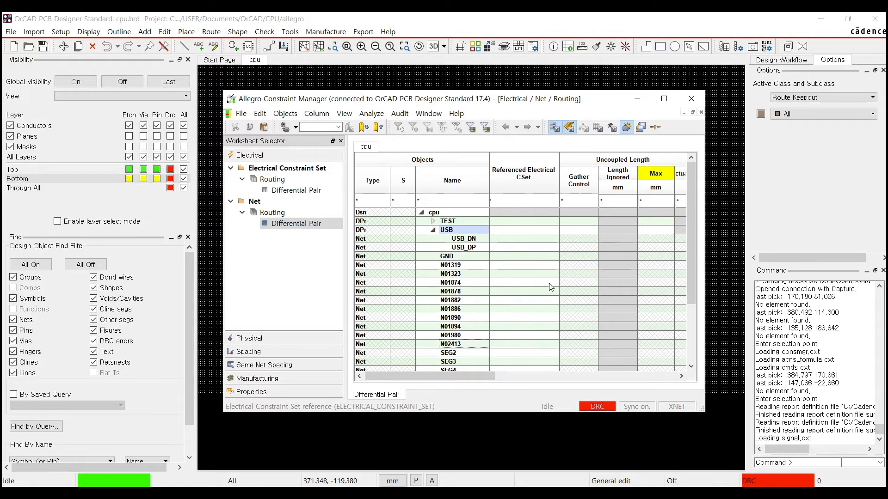
drag(477, 377, 535, 381)
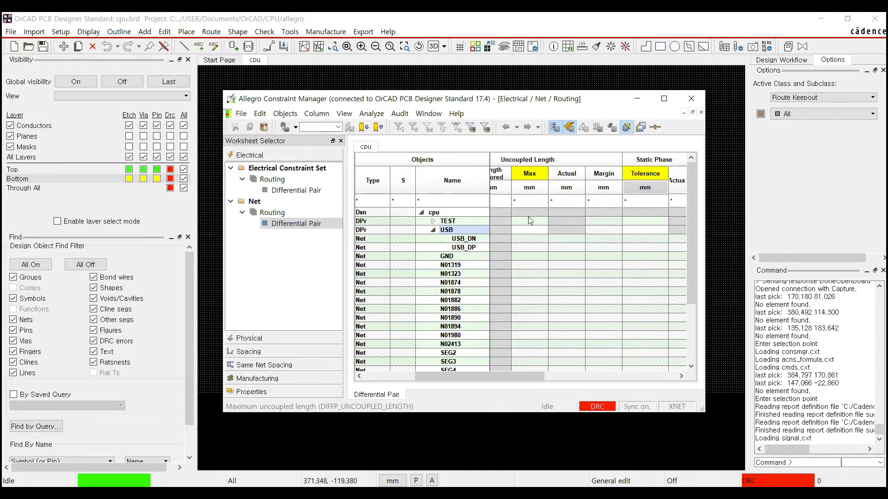
click(531, 240)
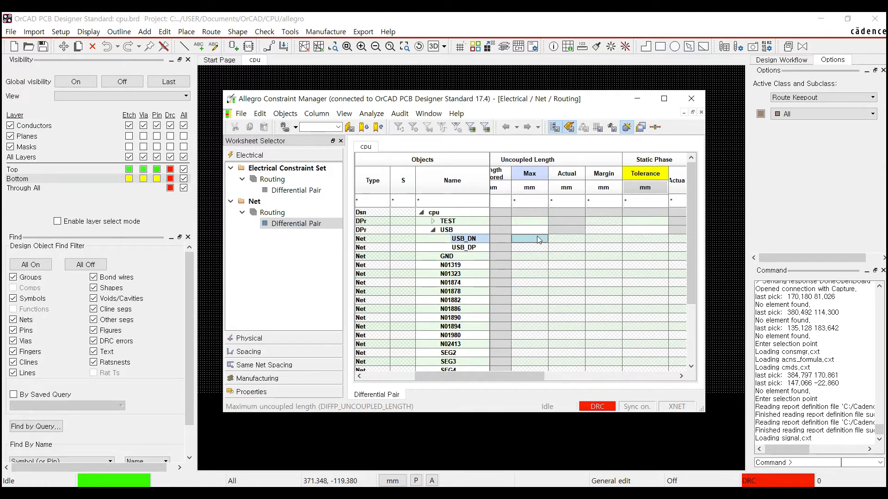
double_click(519, 231)
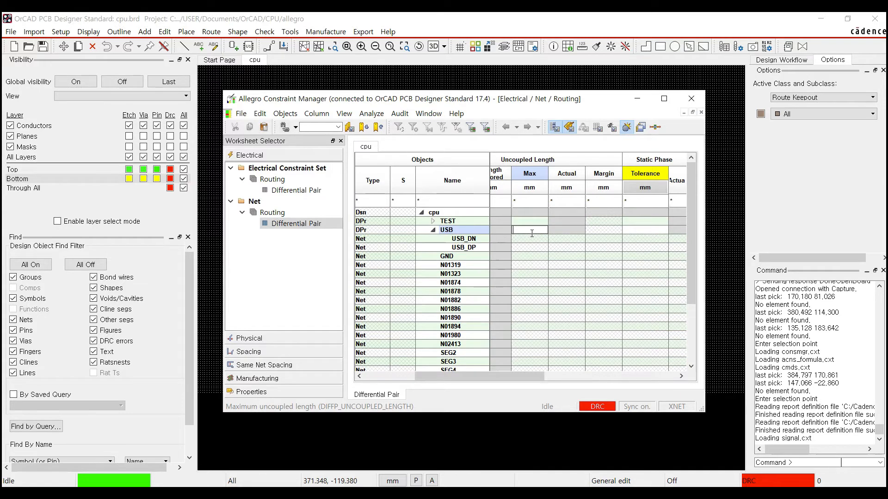
text(3)
key(Return)
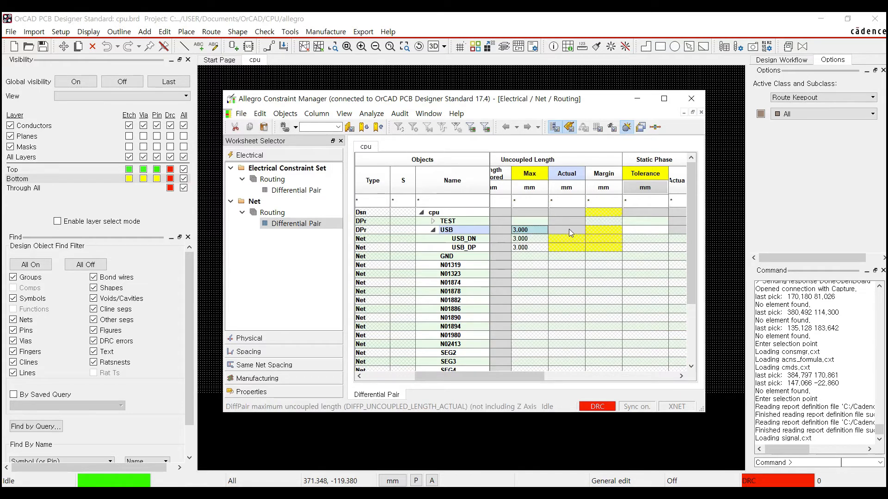
- Set the USB differential pair's primary gap to 0.2 mm in the coupling parameters
drag(534, 377, 645, 370)
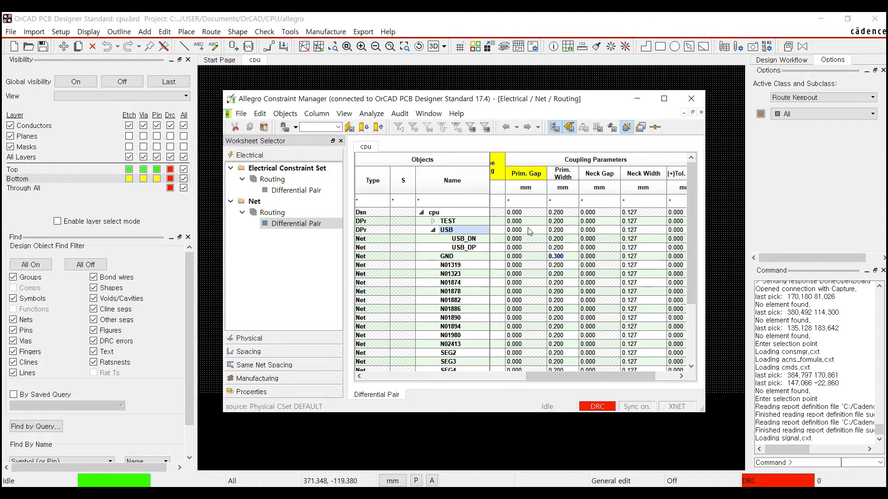
click(531, 230)
drag(527, 230, 501, 230)
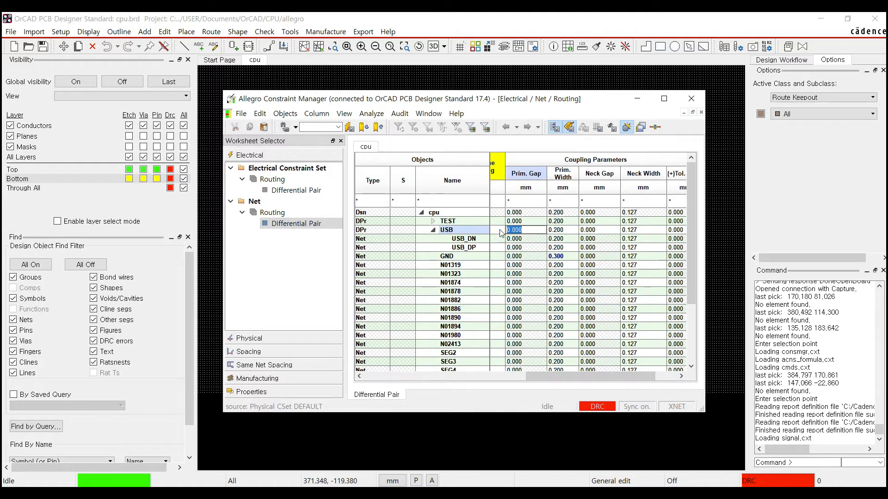
text(0.2)
key(Return)
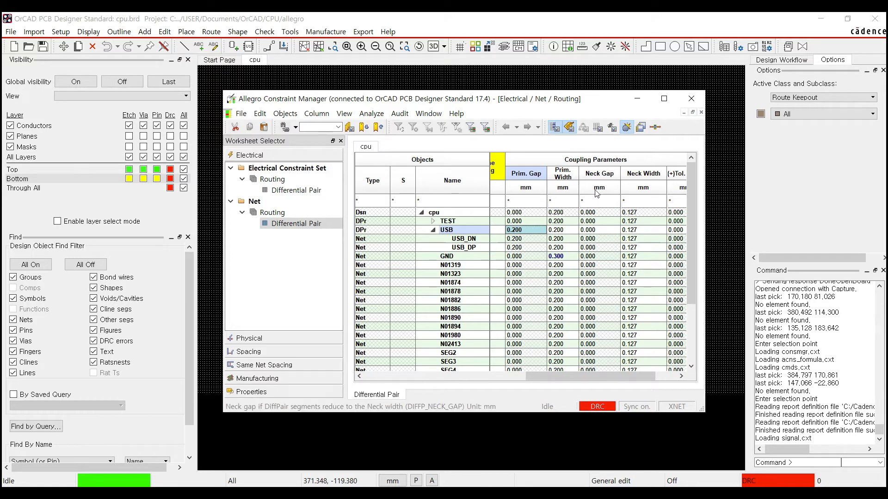
- Set the USB differential pair's neck gap to 0.5 mm and its neck width to 0.2 mm
double_click(605, 230)
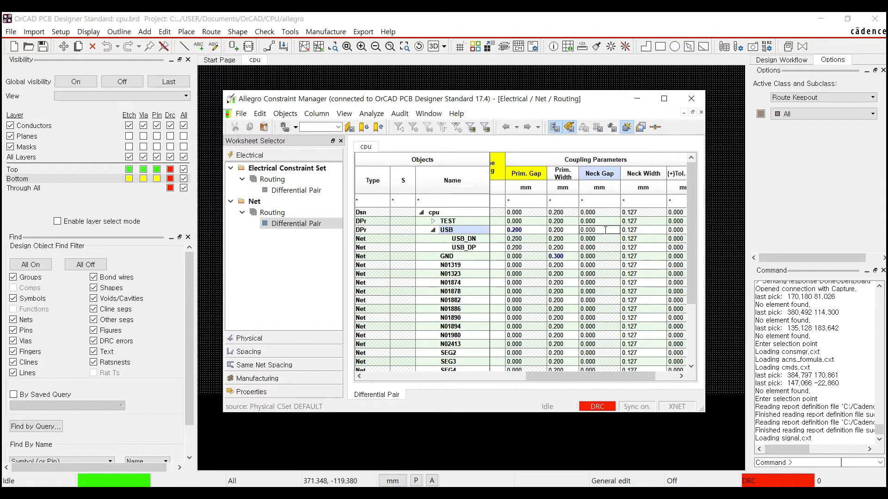
drag(599, 230, 579, 230)
text(0.5)
key(Return)
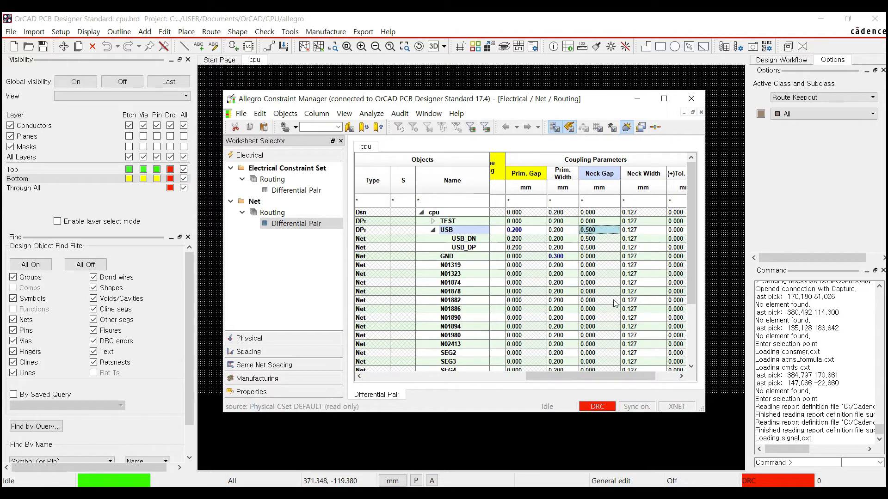
drag(604, 377, 637, 382)
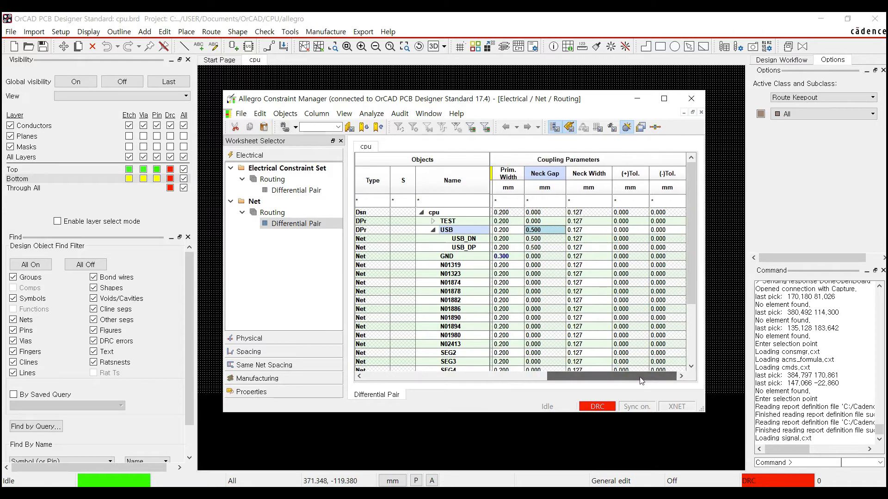
double_click(591, 229)
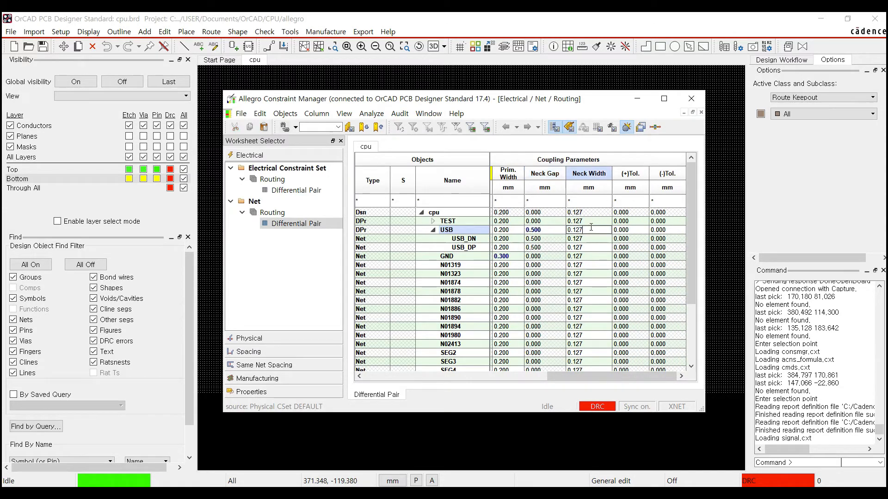
text(200)
key(Return)
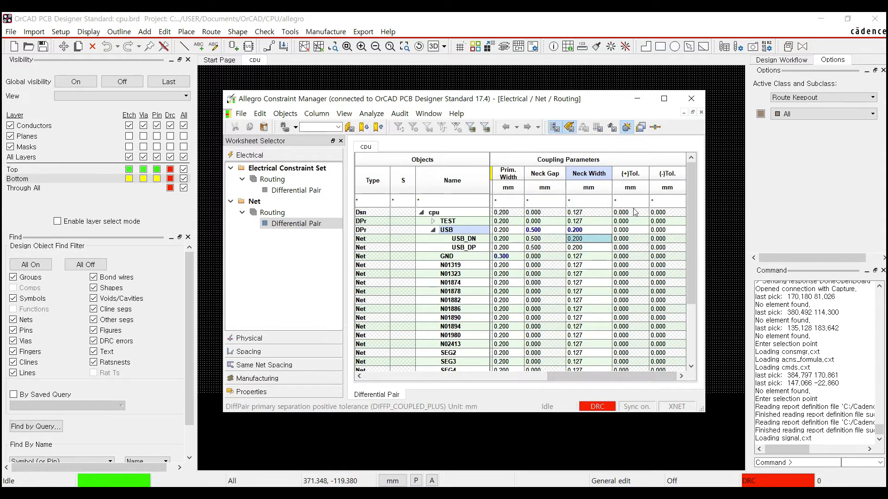
- Set both the plus and minus coupling tolerances of the USB differential pair to 0.1 mm
double_click(636, 230)
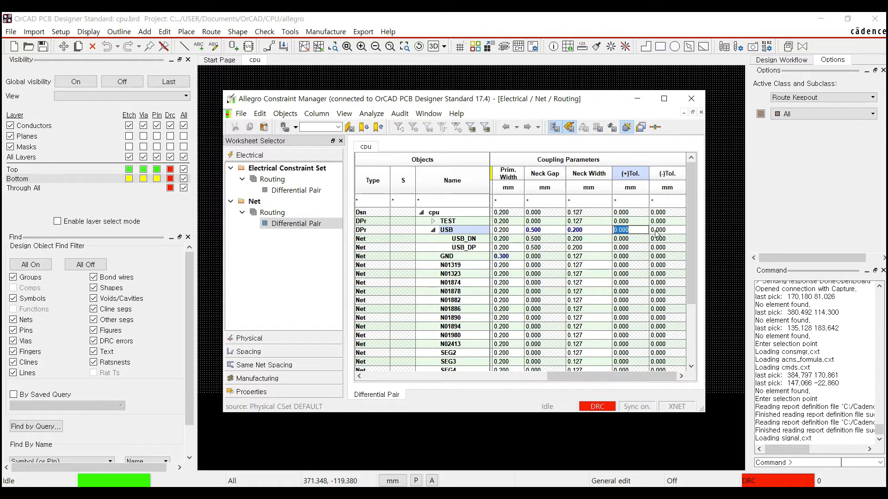
text(0.1)
click(674, 229)
double_click(664, 230)
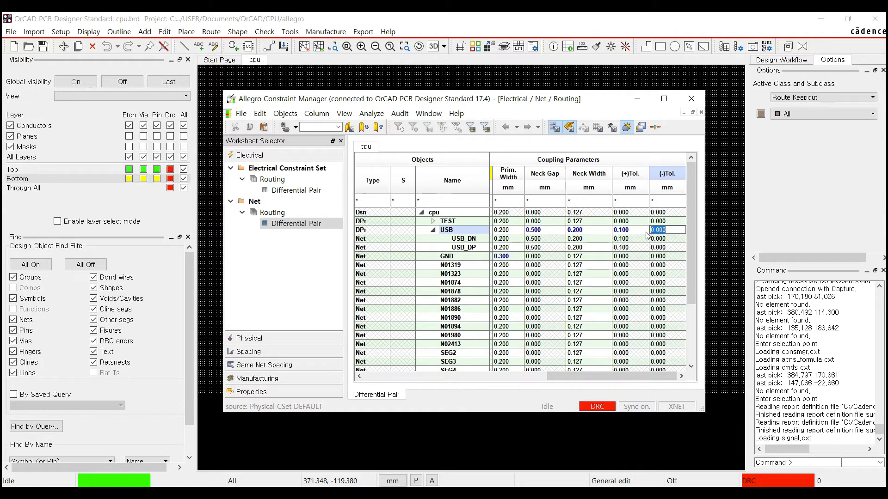
text(0.1)
click(624, 230)
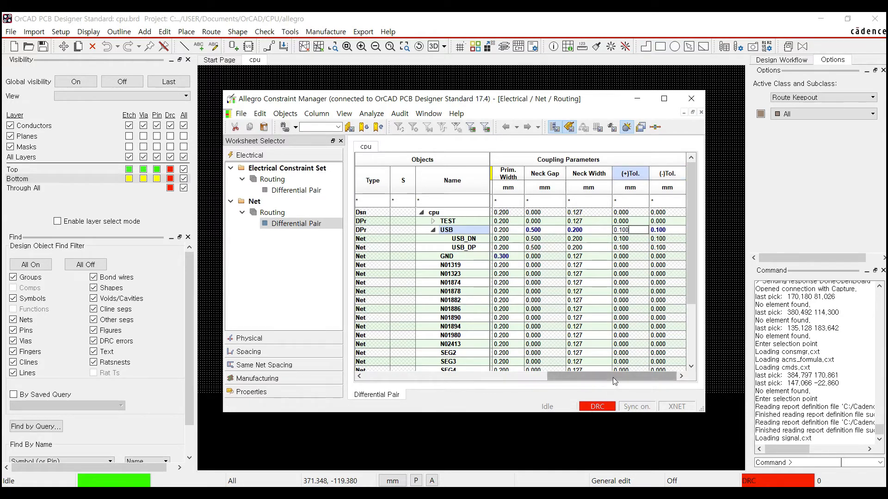
drag(613, 377, 430, 389)
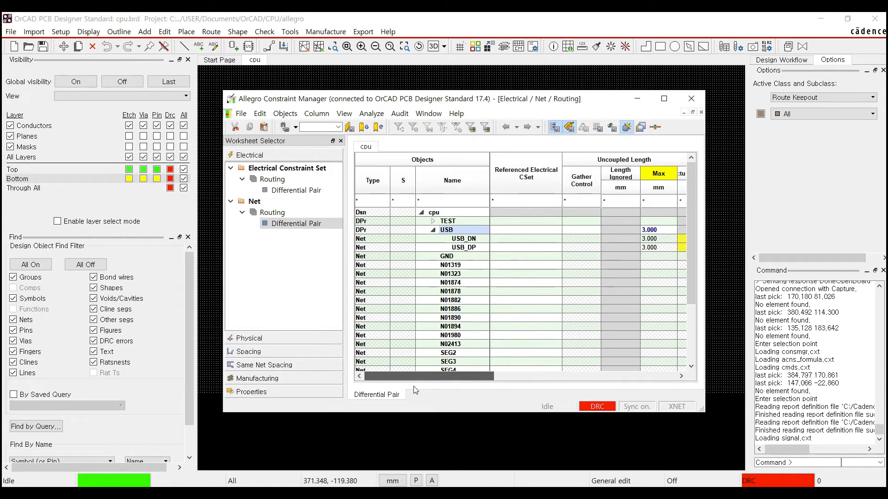
- In the Same Net Spacing worksheet for all layers, create a net class named Power from the GND net, for both physical and spacing
click(264, 365)
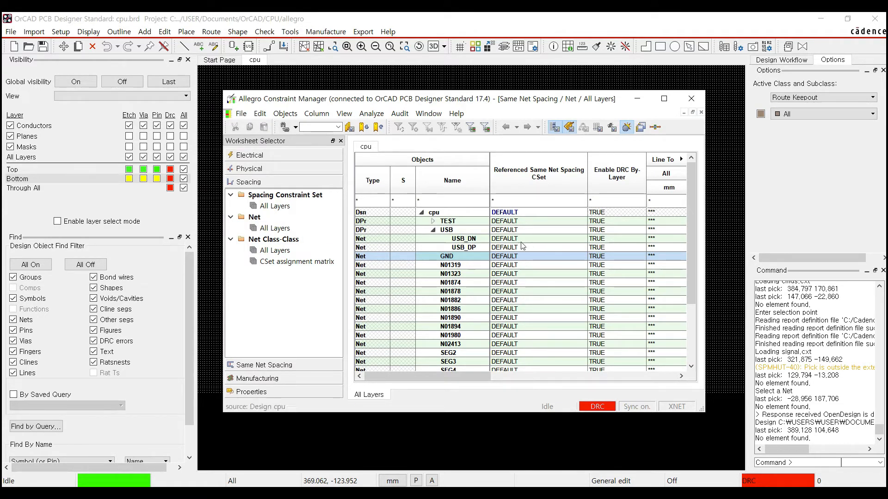
click(451, 259)
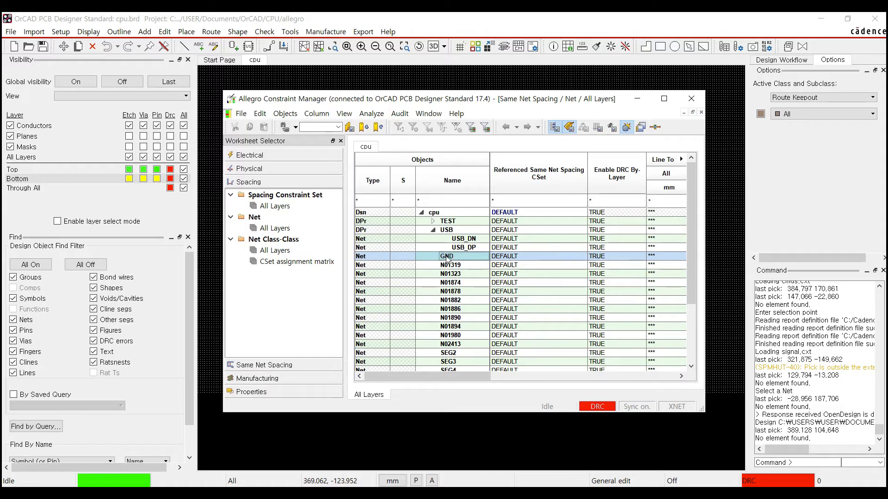
right_click(449, 260)
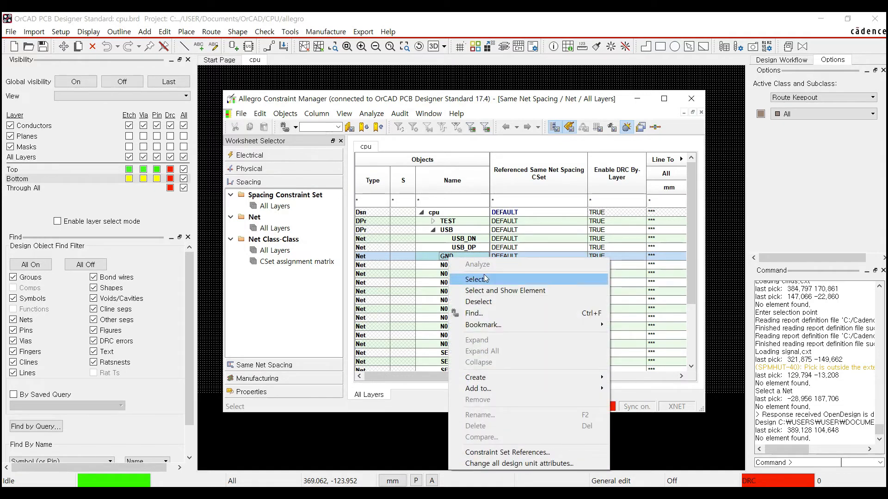
mouse_move(513, 378)
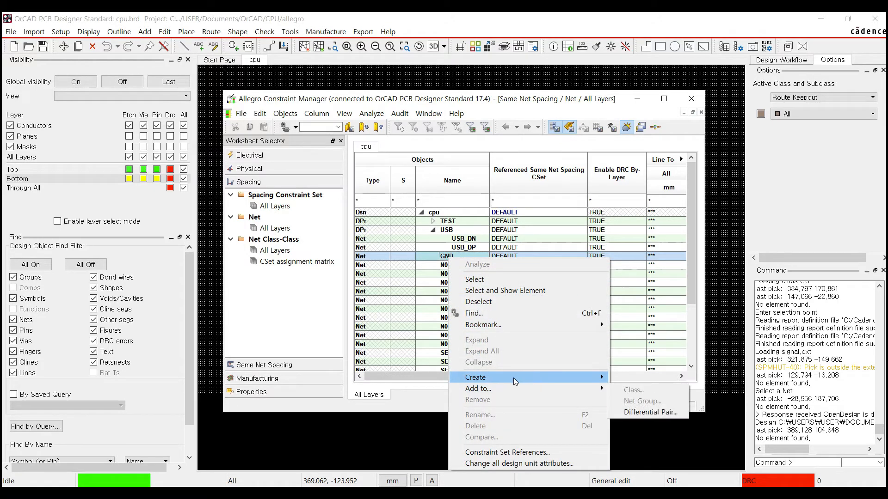
click(633, 380)
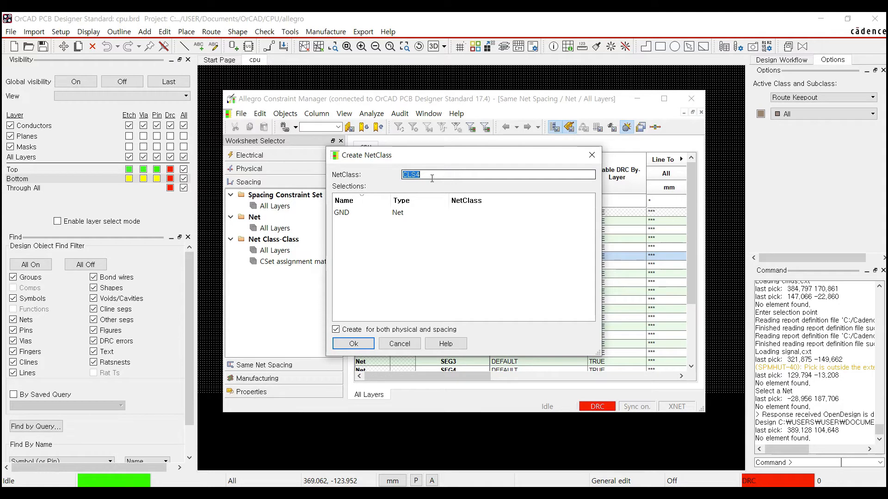
text(Power)
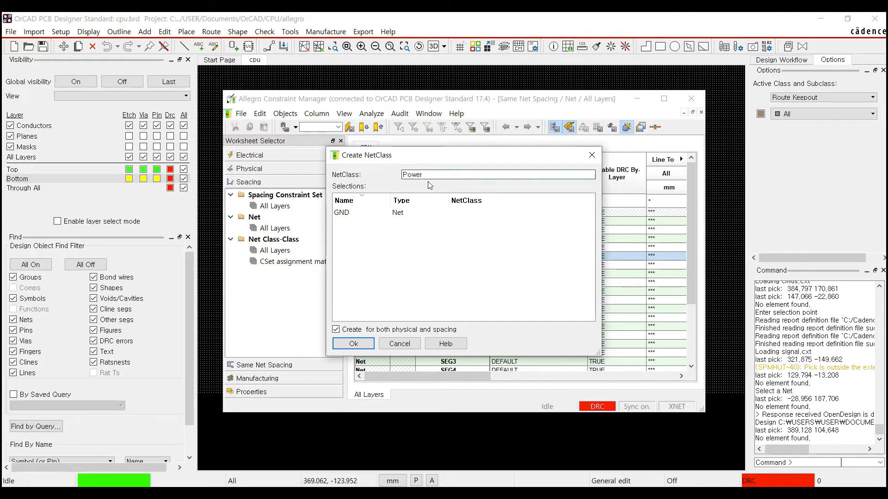
click(354, 344)
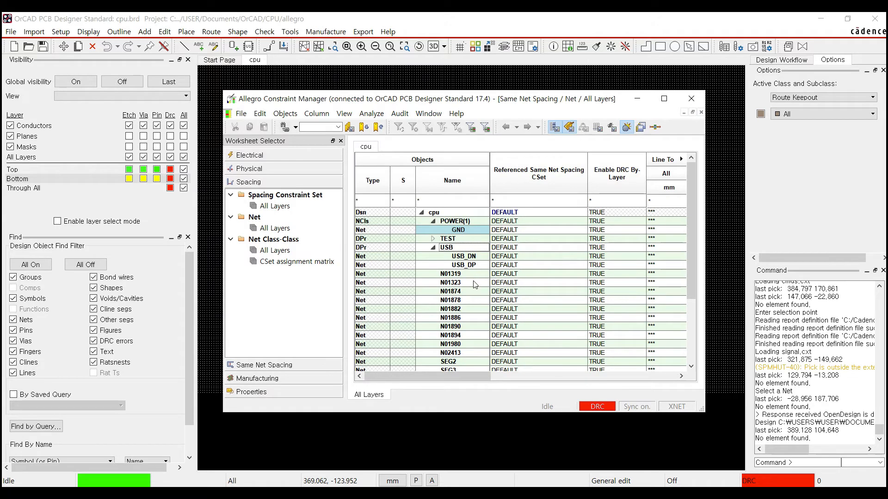
- Add the nets VCCA, VCCD and 3V3 to the existing POWER net class
scroll(476, 290, down, 3)
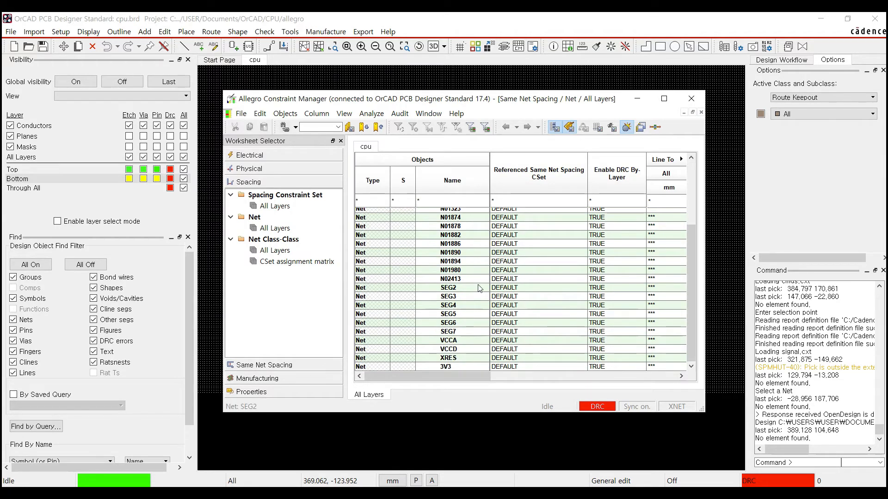
click(475, 341)
click(460, 351)
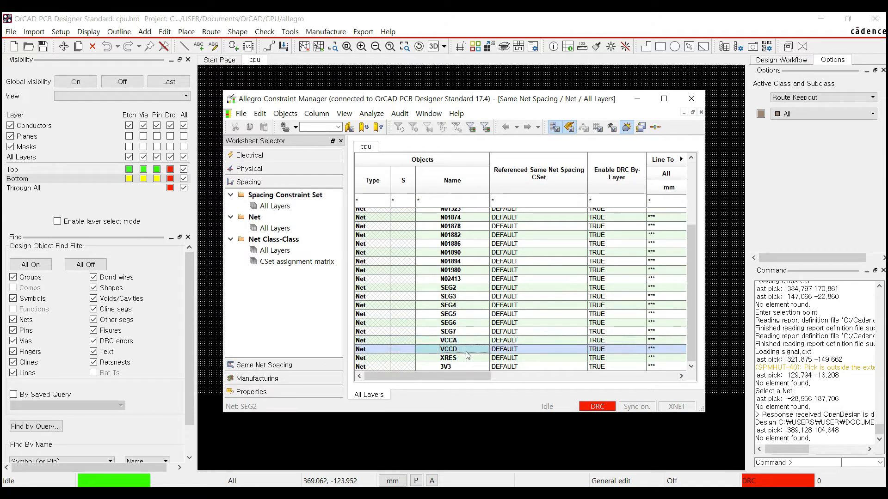
click(458, 341)
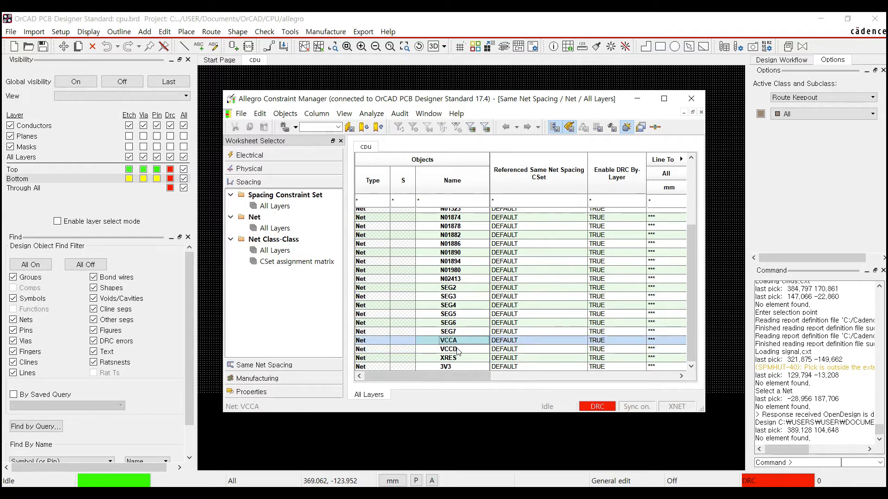
shift+click(456, 365)
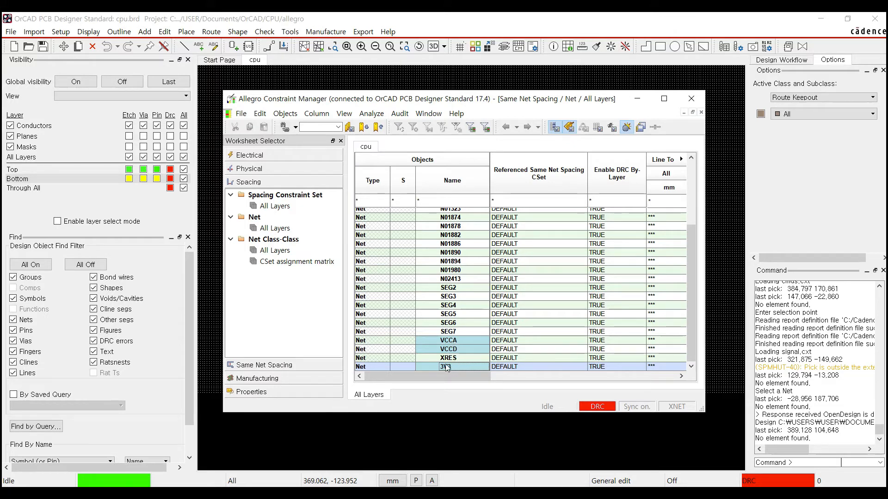
right_click(459, 344)
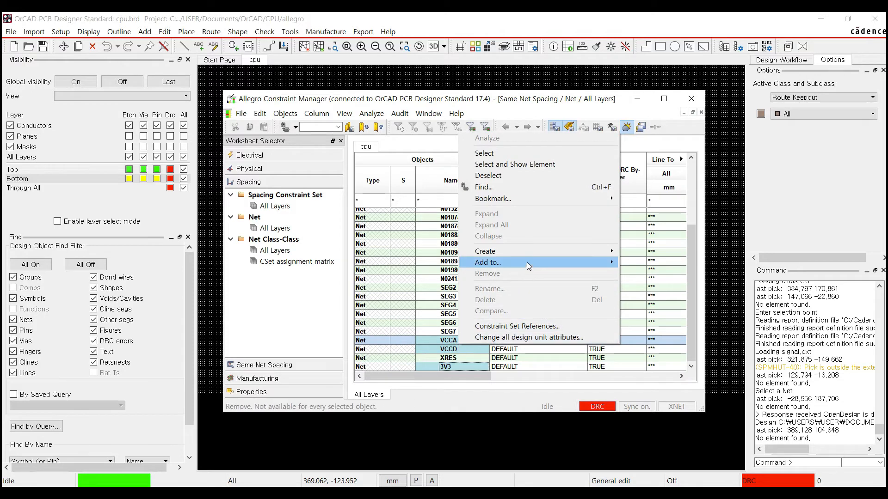
mouse_move(536, 262)
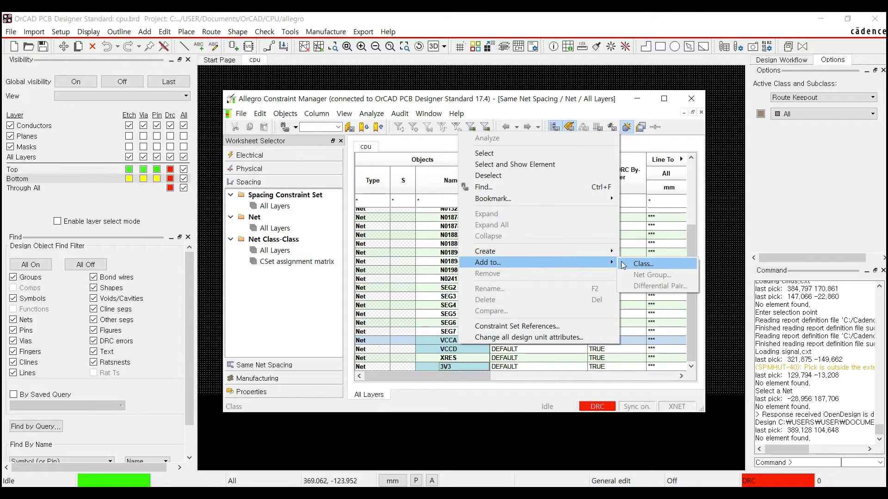
click(626, 265)
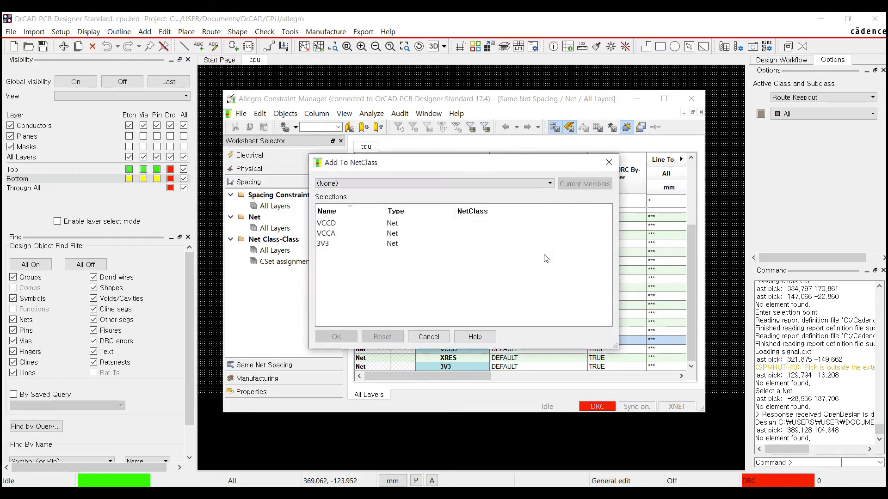
click(343, 225)
click(335, 244)
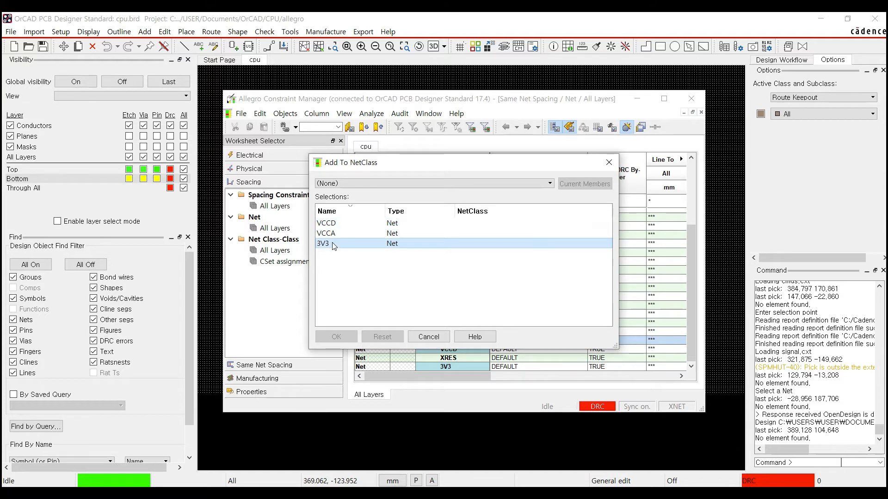
click(337, 223)
click(502, 183)
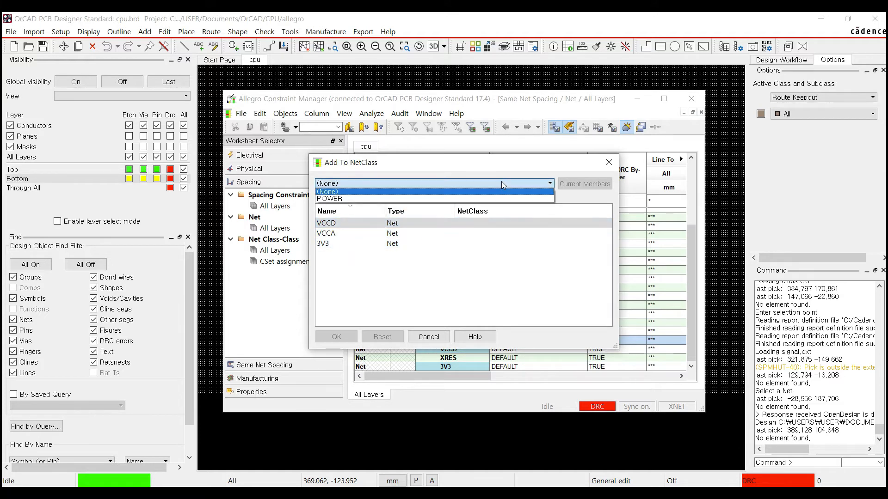
click(437, 199)
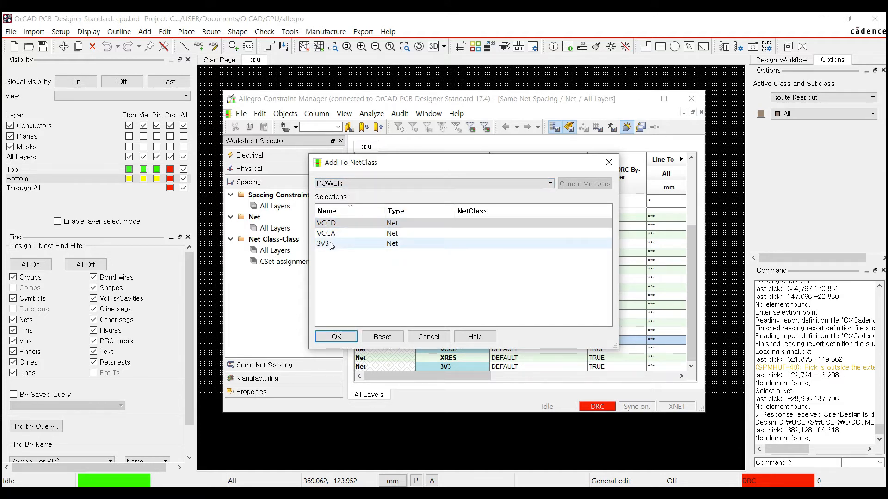
click(331, 244)
click(336, 225)
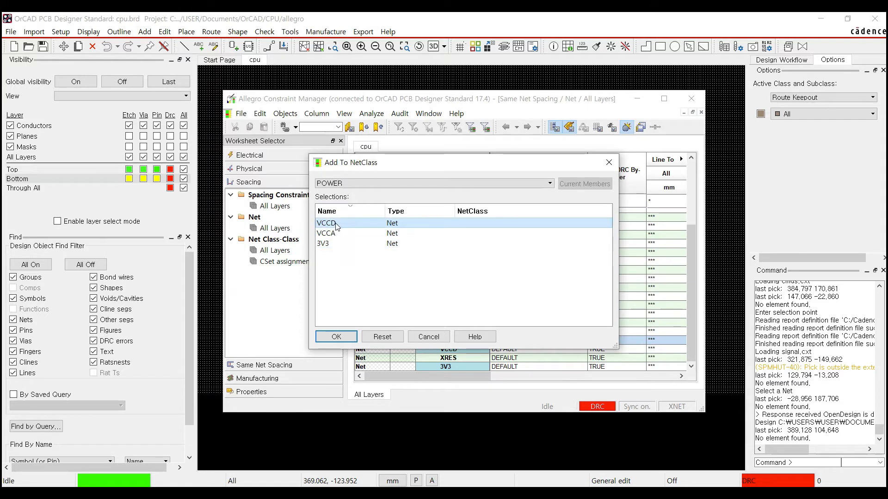
click(336, 337)
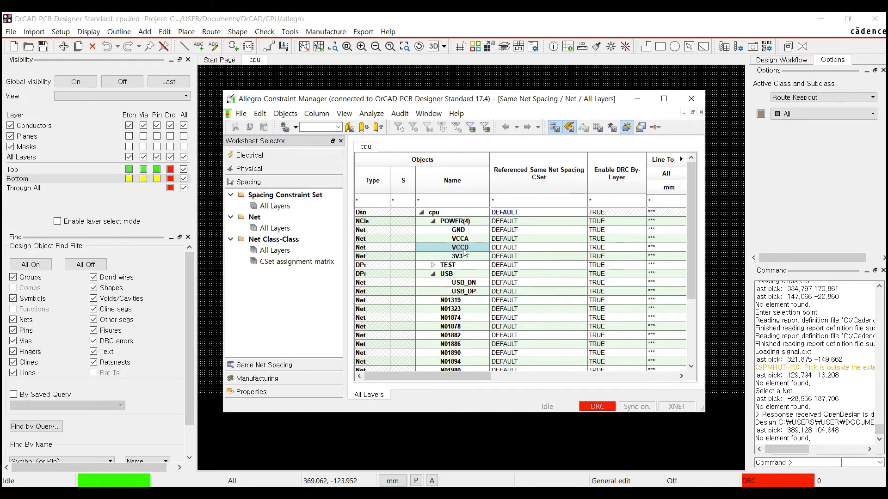
- Delete the POWER net class from all constraint domains
right_click(457, 223)
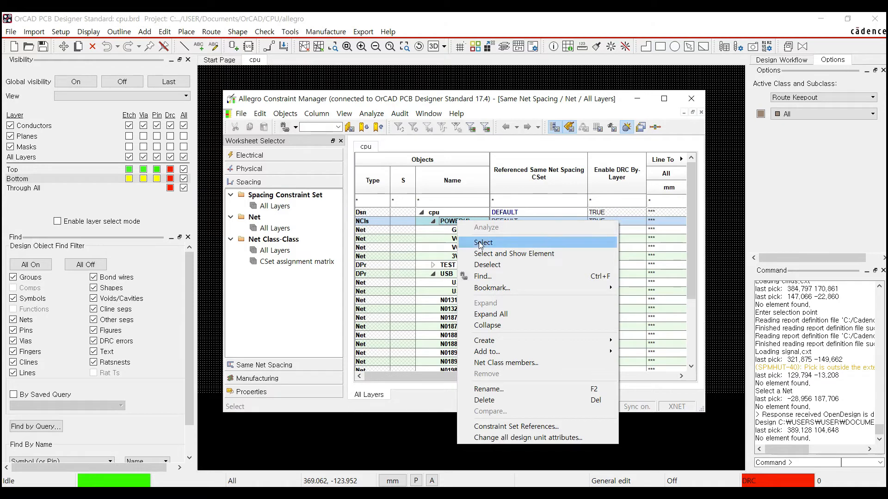
click(498, 400)
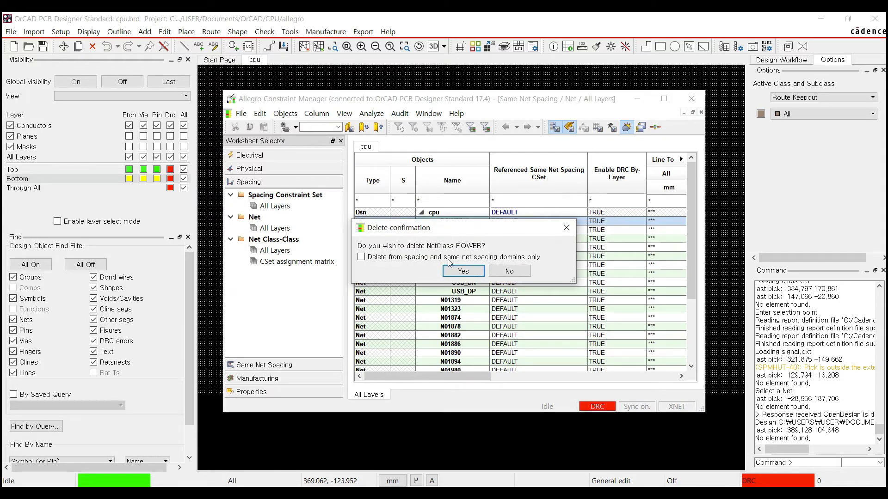
click(471, 275)
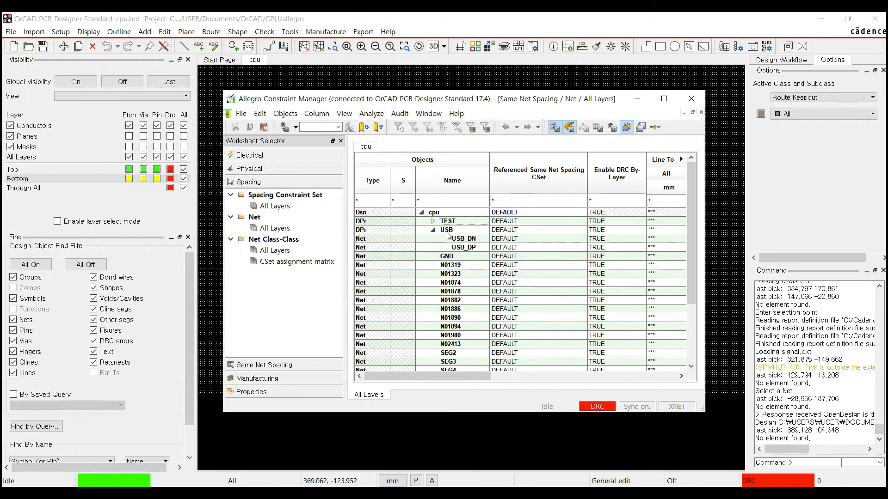
- Create a net class named Power from the GND, VCCA, VCCD and 3V3 nets for both physical and spacing, and collapse it
click(453, 259)
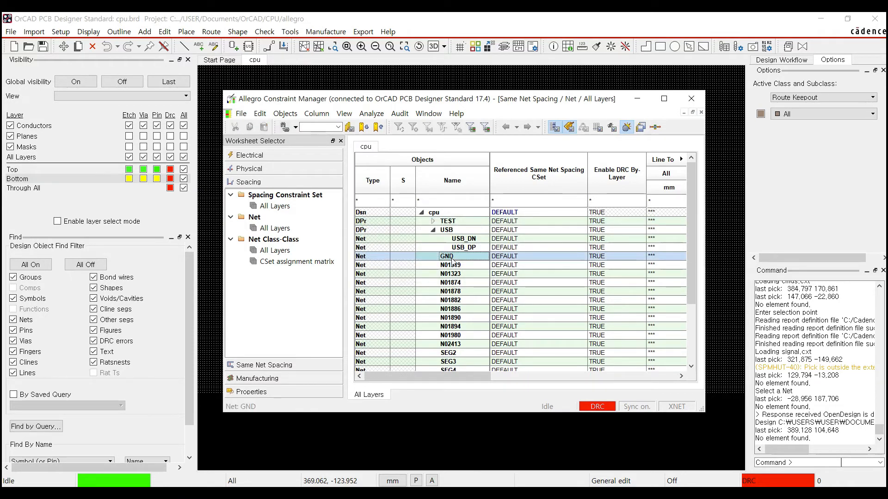
scroll(459, 262, down, 3)
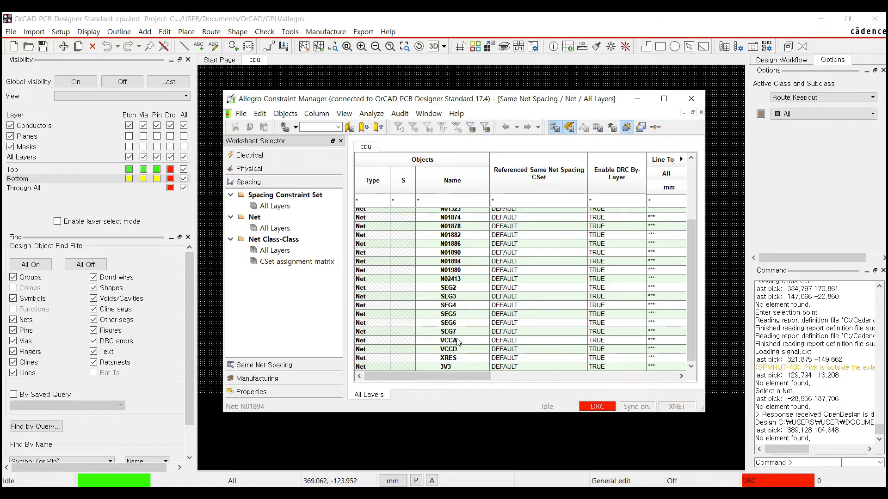
click(461, 342)
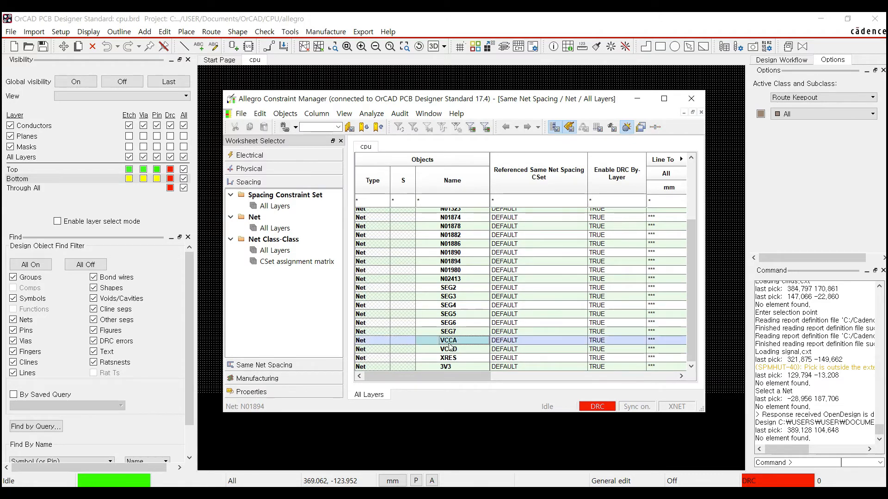
ctrl+click(441, 351)
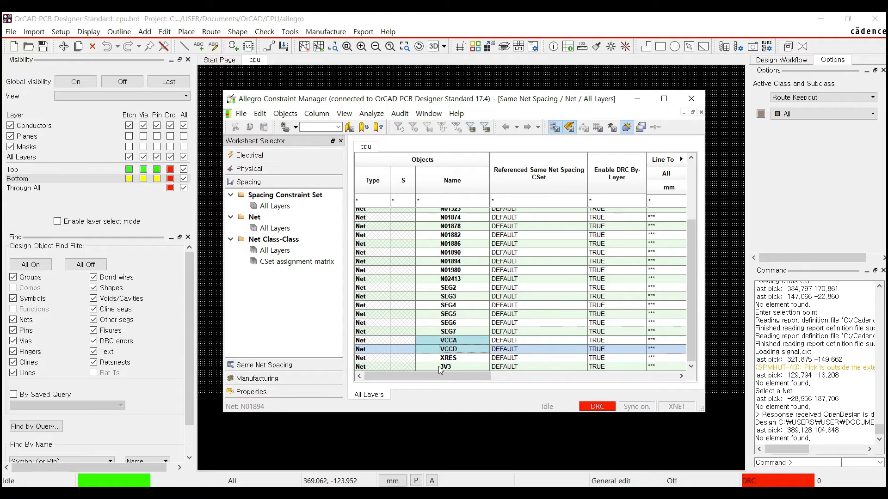
ctrl+click(453, 368)
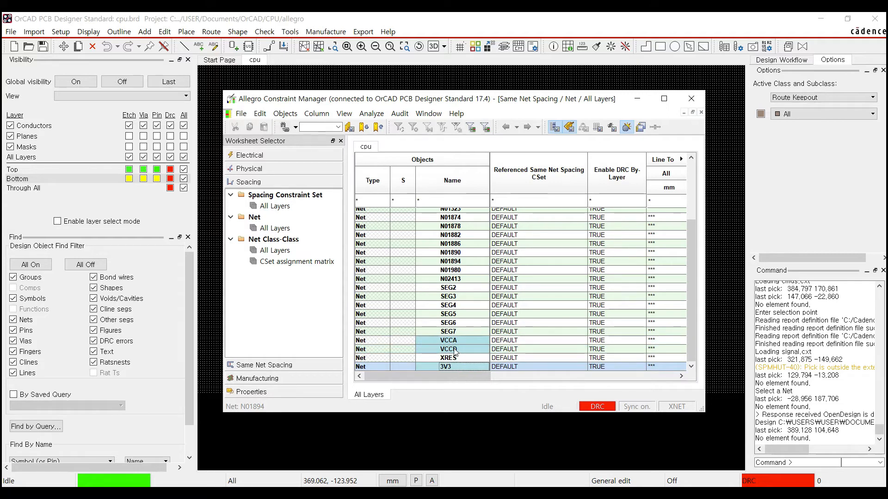
right_click(455, 349)
mouse_move(509, 256)
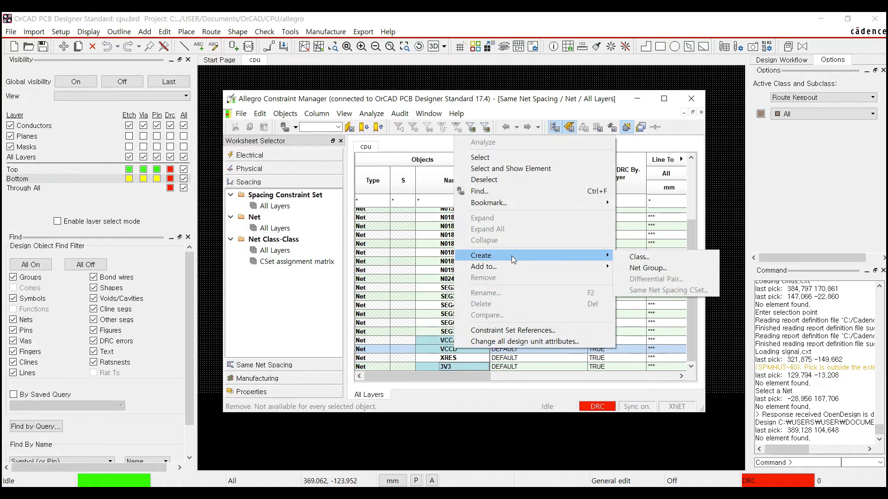
click(642, 255)
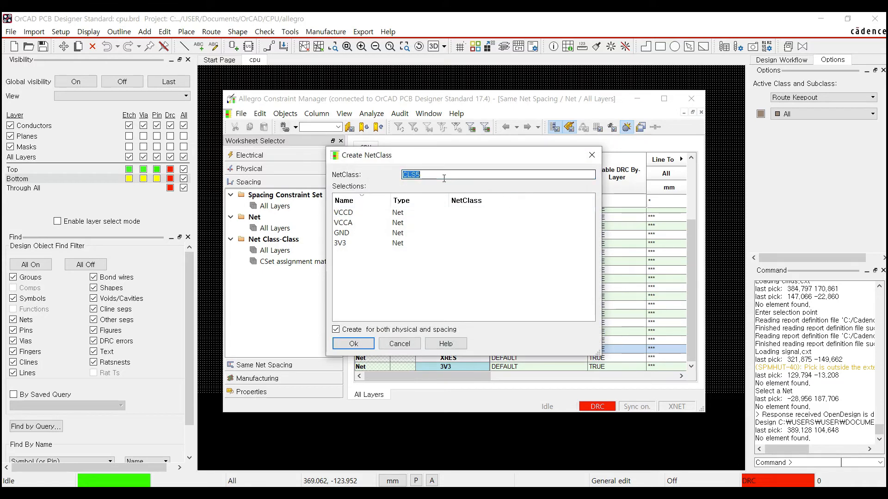
text(Power)
key(Return)
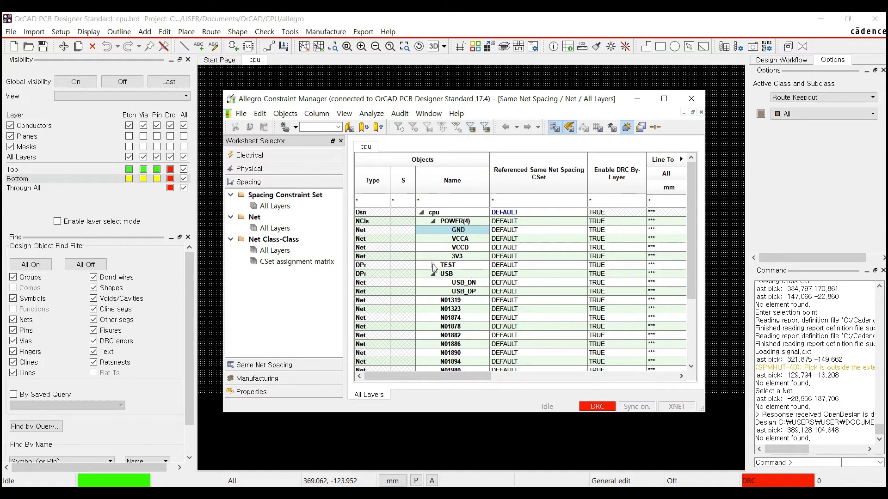
click(432, 221)
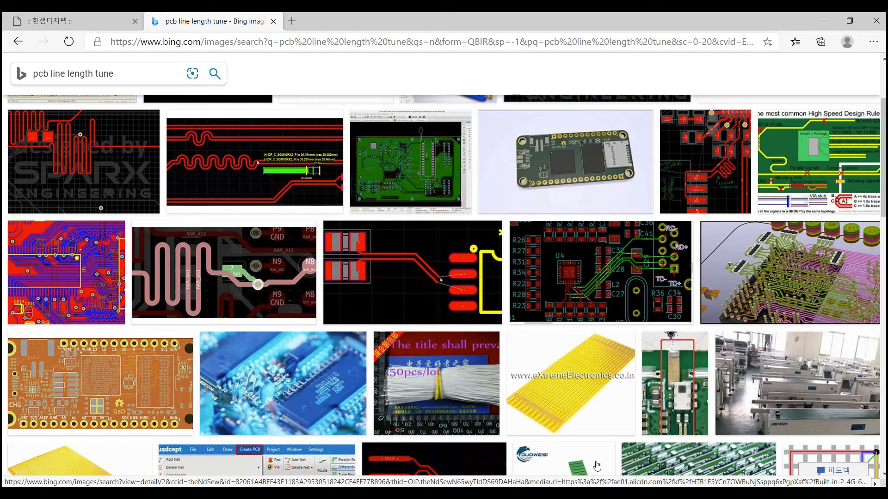
- Switch from the browser to the Constraint Manager and look across the spacing columns of the nets and net classes
click(724, 458)
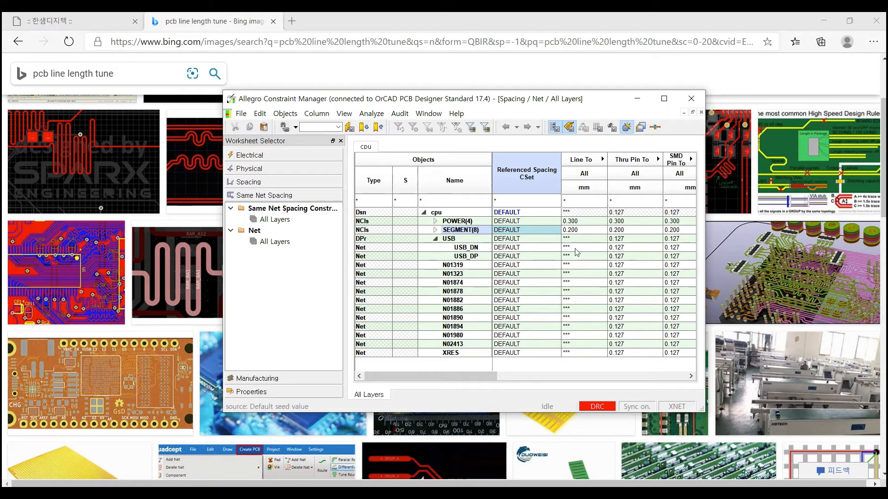
drag(496, 376, 682, 377)
drag(606, 375, 434, 374)
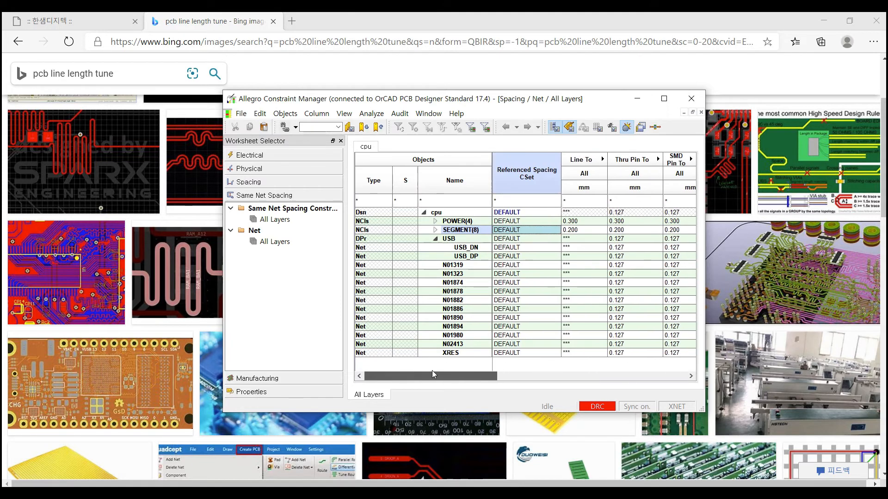
- Examine the manufacturing constraint categories for fabrication, assembly and test, including the Outline and Mask worksheets of the DFF Constraint Set
click(256, 379)
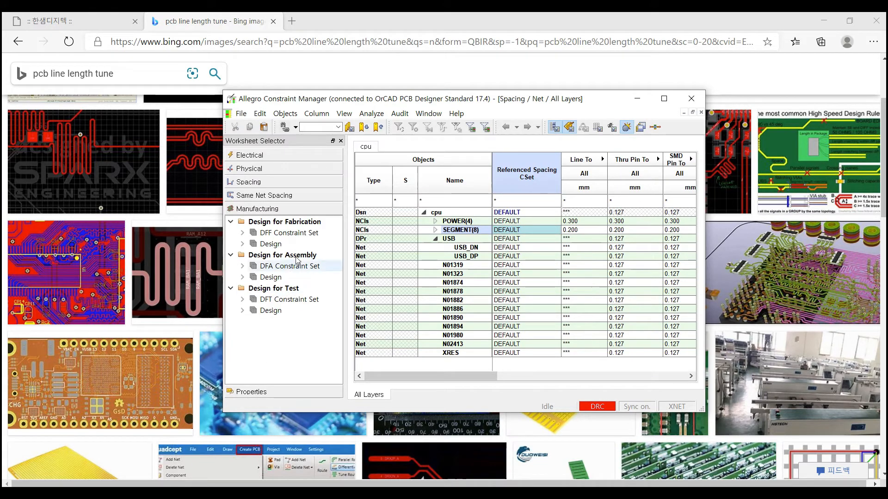
click(283, 226)
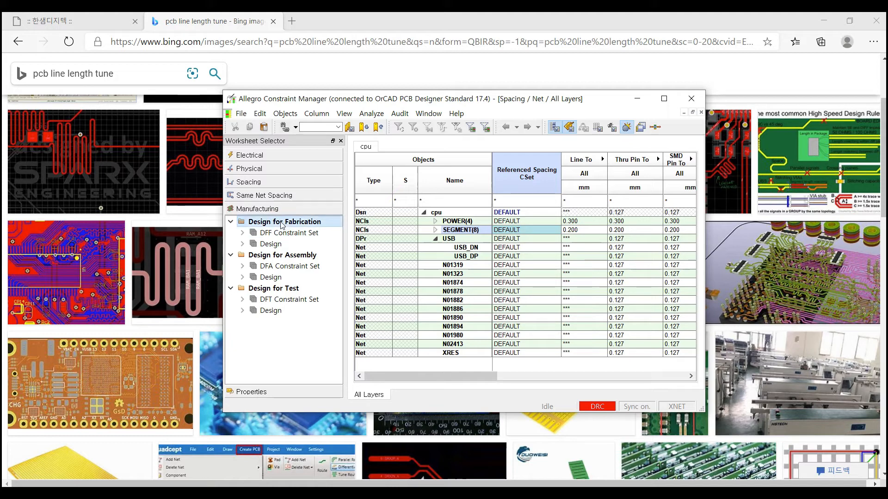
click(275, 255)
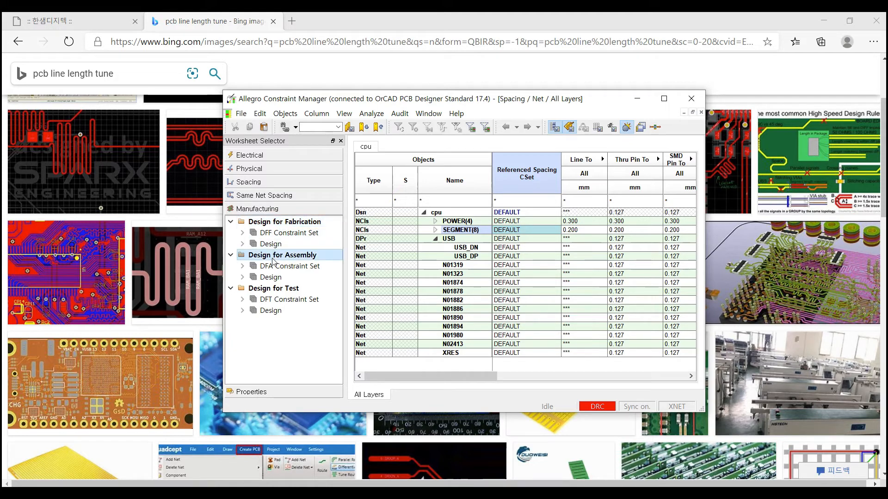
click(276, 290)
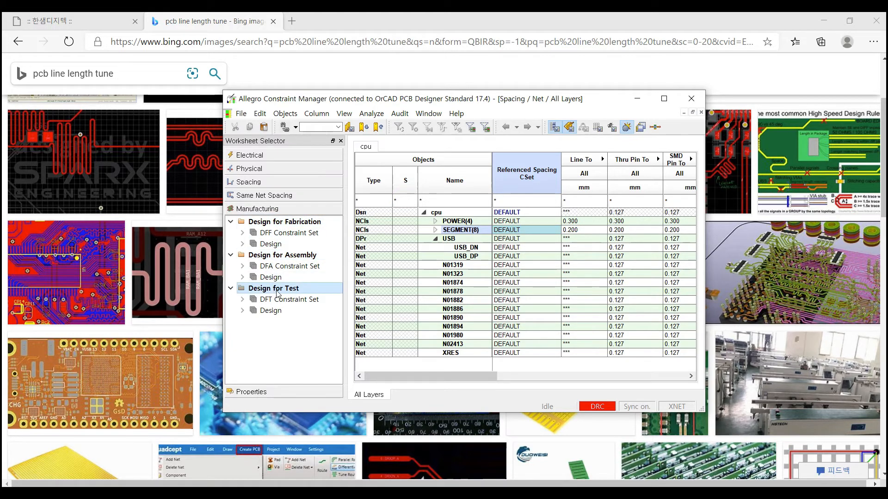
click(298, 226)
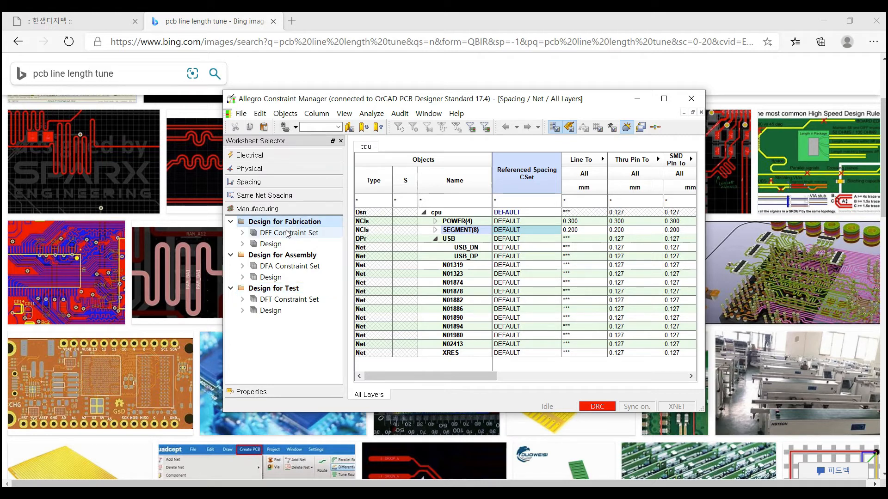
double_click(286, 234)
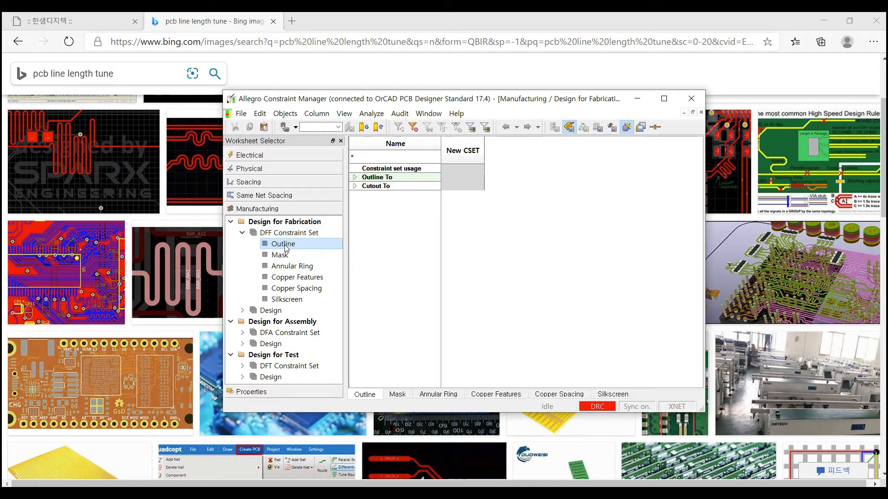
click(284, 257)
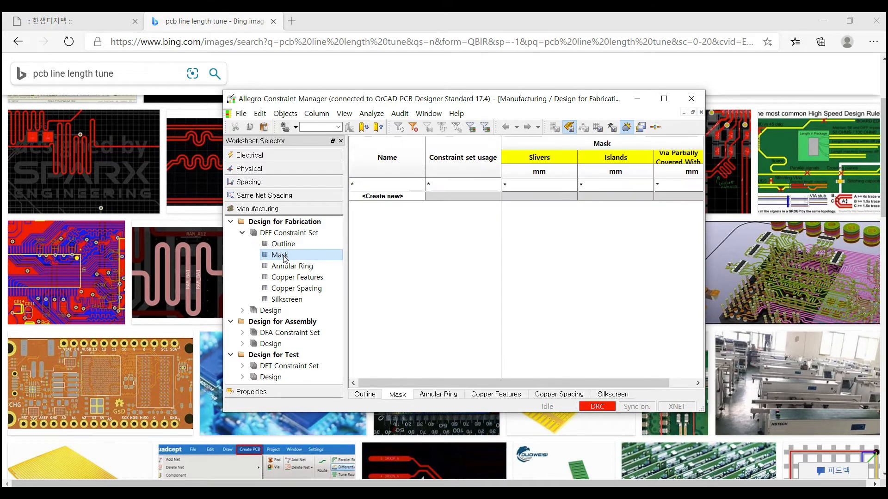
click(286, 246)
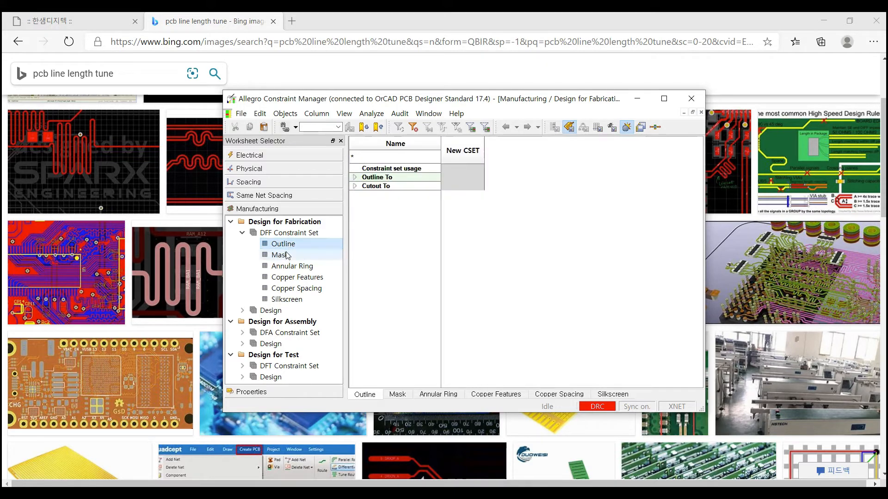
click(287, 257)
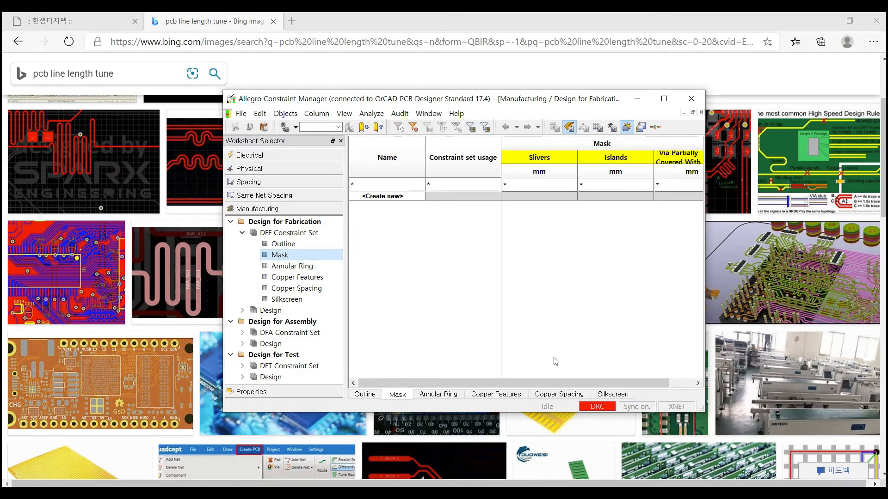
- Examine the Mask, Annular Ring, Copper Features, Copper Spacing and Silkscreen worksheets of the DFF Constraint Set, and collapse the set
drag(529, 383, 548, 181)
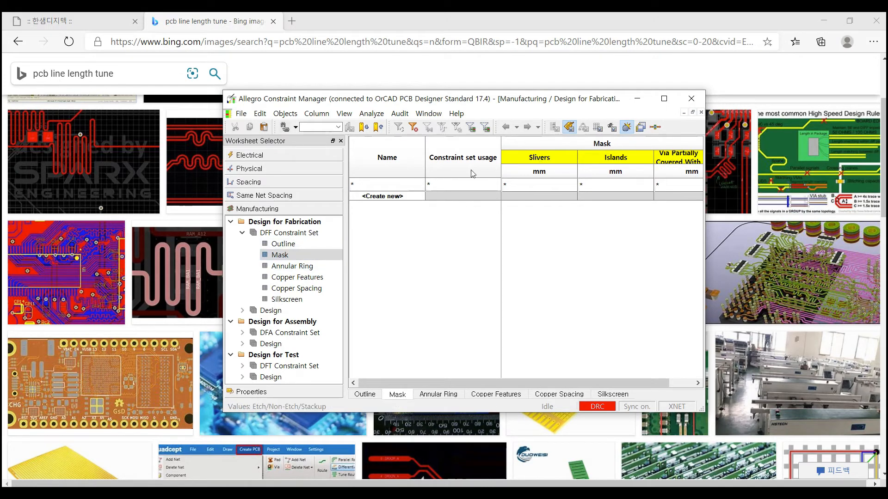
click(303, 270)
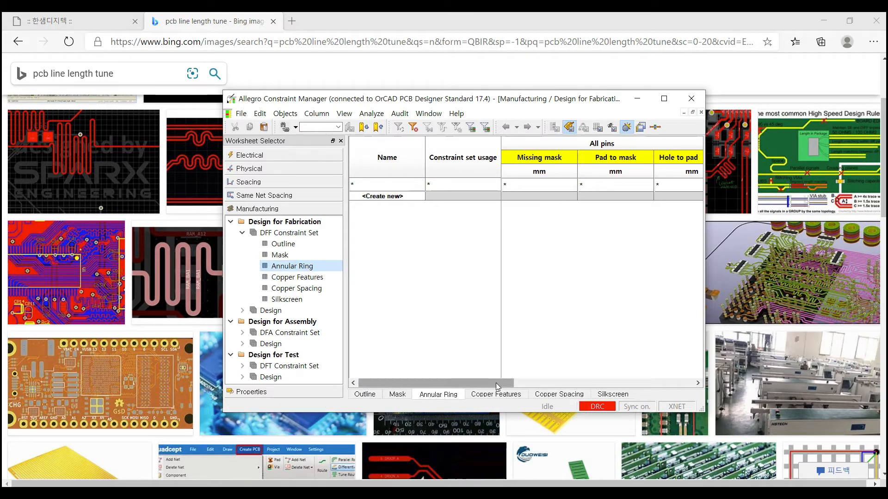
drag(497, 386, 513, 387)
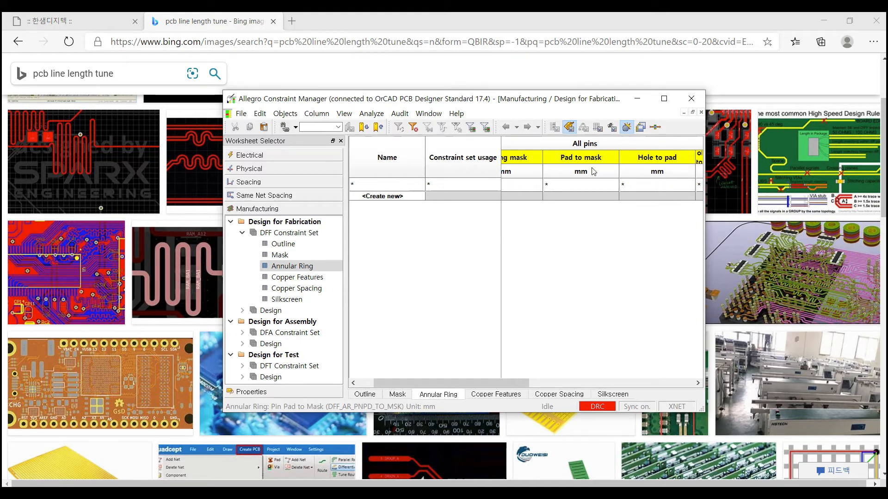
drag(519, 384, 493, 384)
click(314, 278)
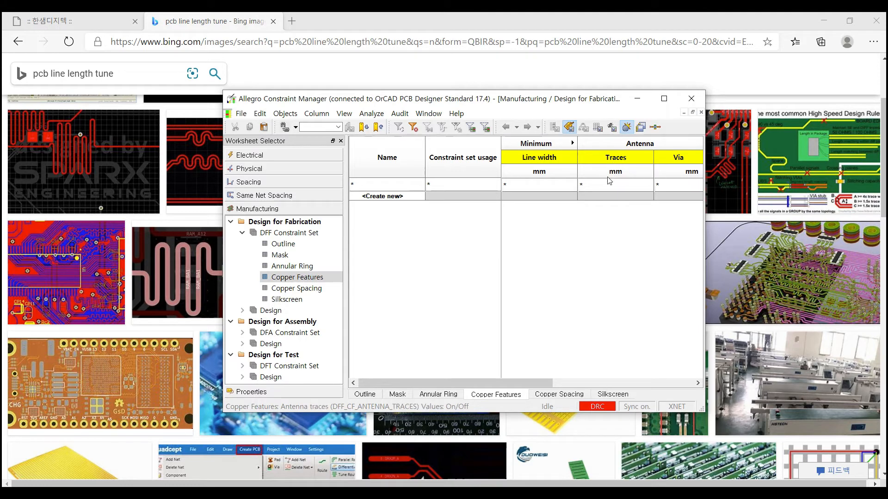
click(296, 290)
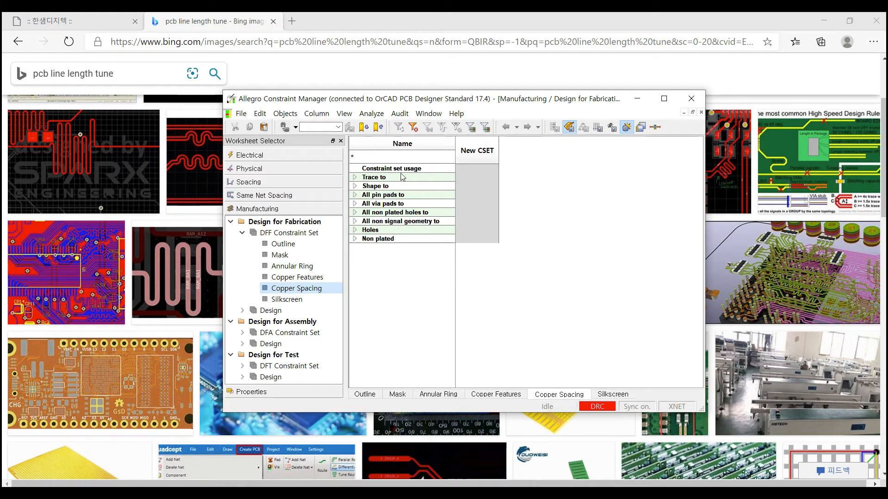
click(284, 301)
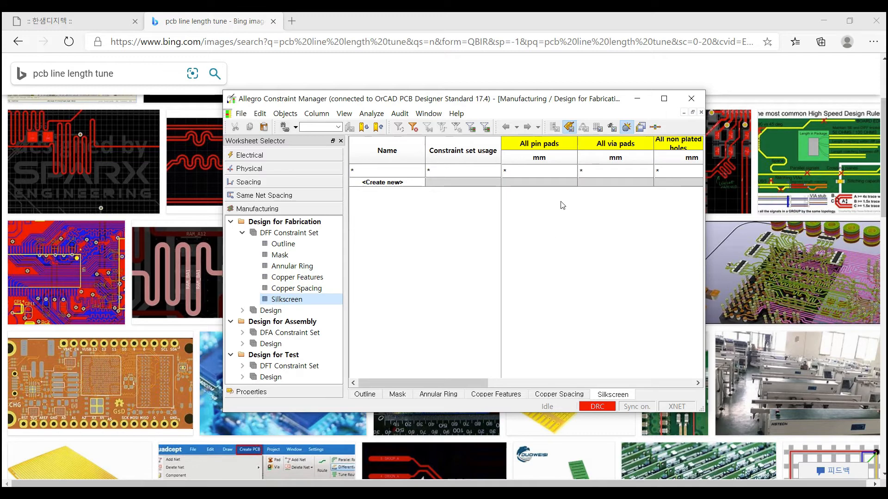
mouse_move(445, 382)
mouse_down()
mouse_move(589, 382)
mouse_move(436, 382)
mouse_up()
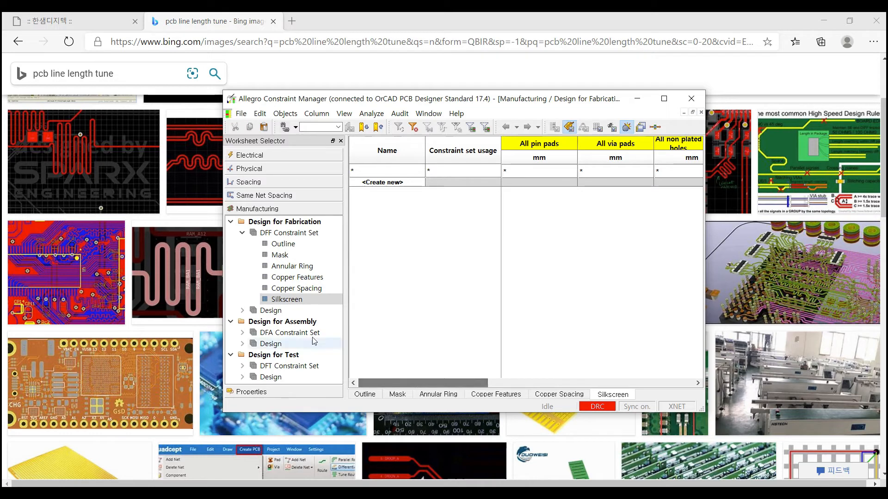
click(243, 233)
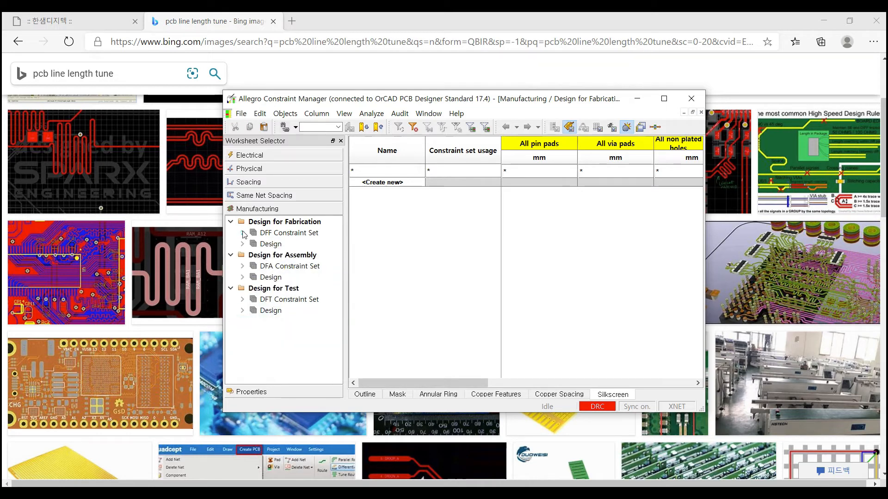
- Examine the PkgToPkg Spacing and Spacing worksheets of the DFA Constraint Set and the Outline worksheet of the DFT Constraint Set
click(243, 267)
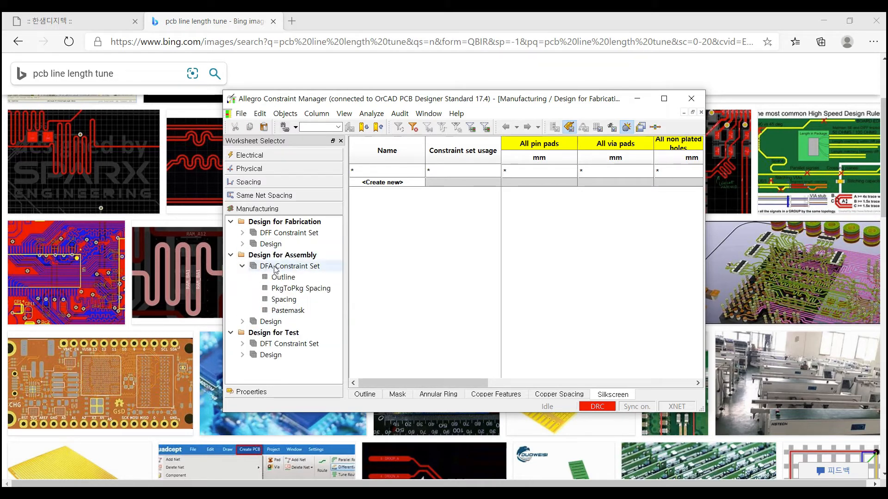
click(292, 289)
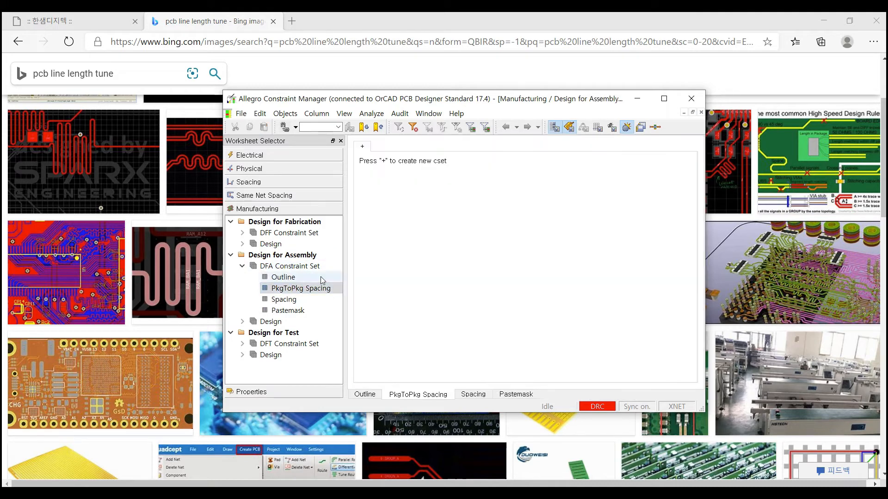
click(285, 302)
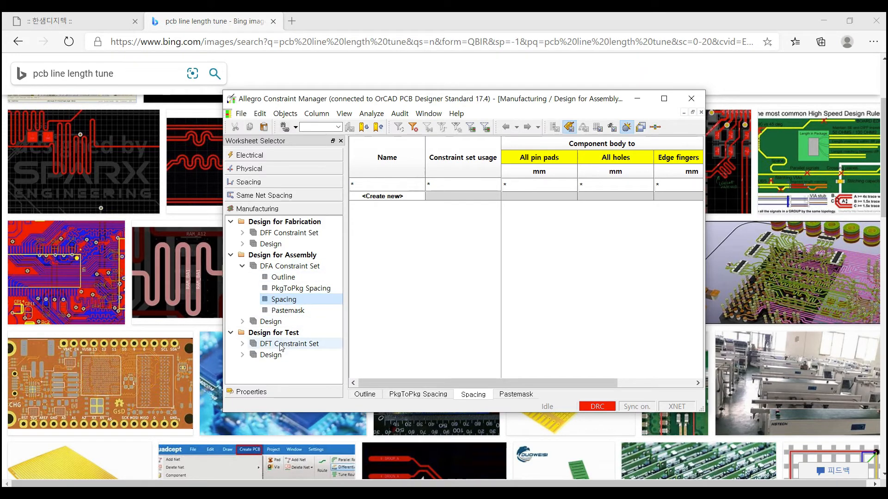
click(242, 266)
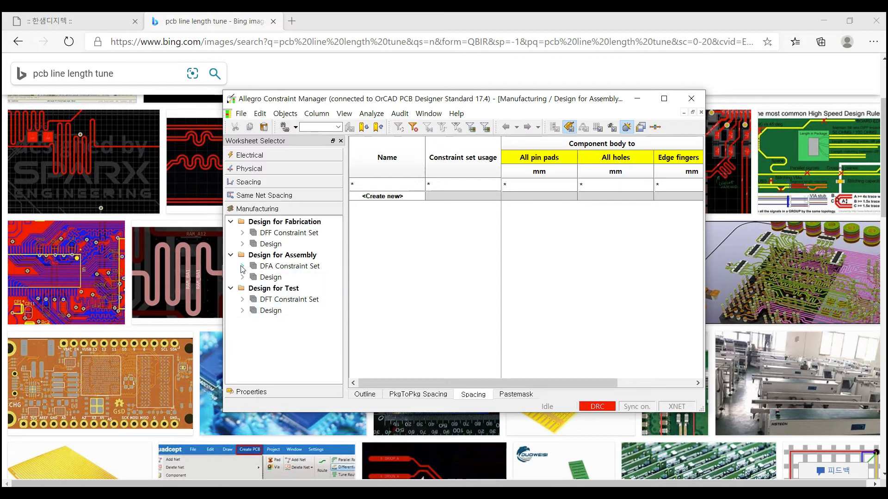
double_click(285, 300)
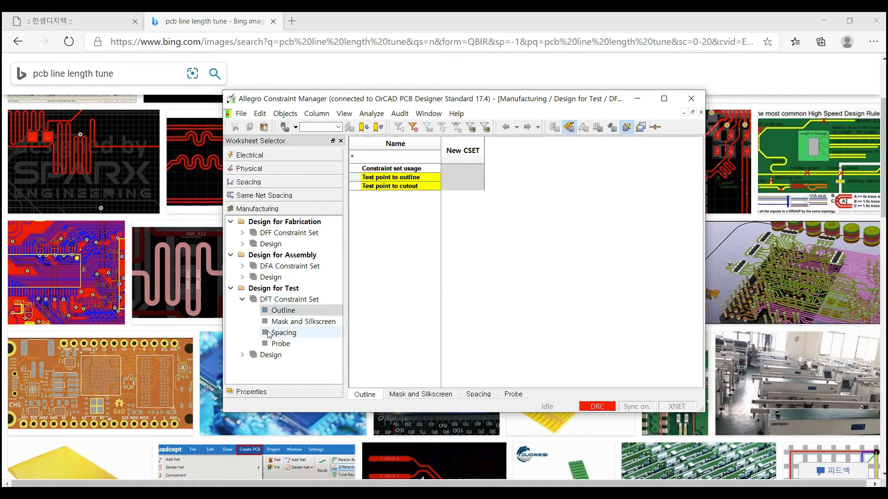
click(243, 299)
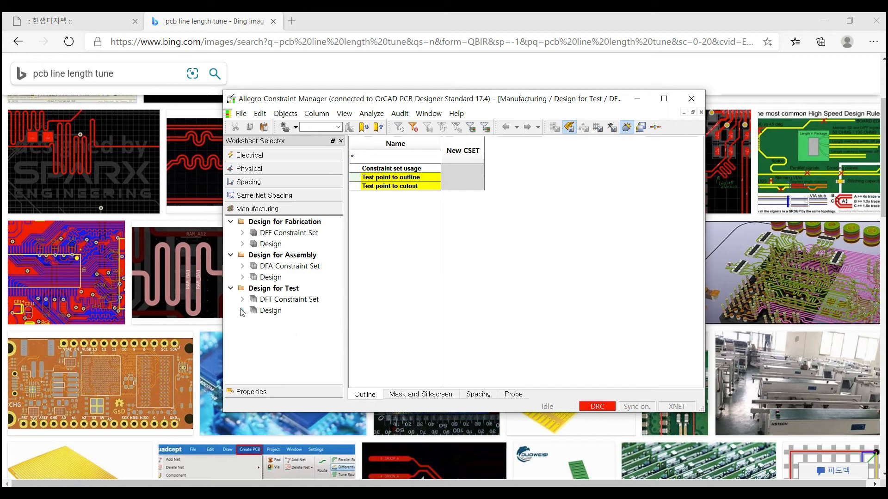
- Open the nets' General Properties worksheet, try the No Rat option on the GND net and clear it again
click(265, 392)
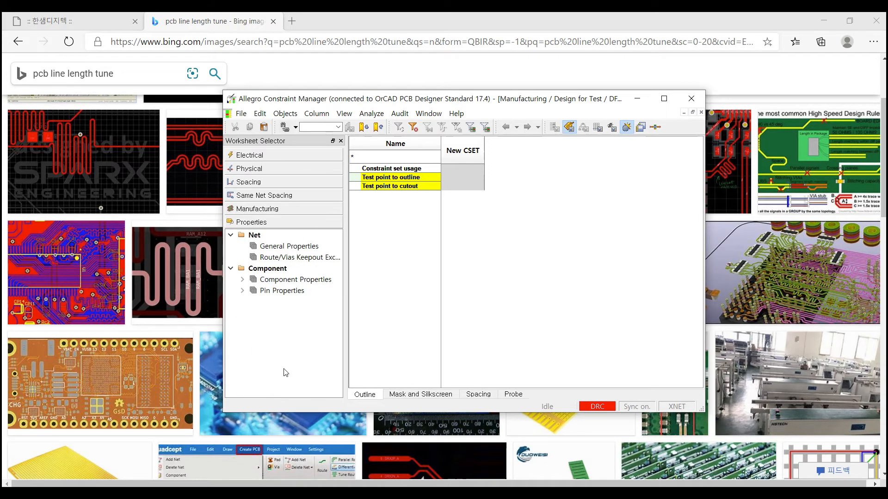
click(294, 248)
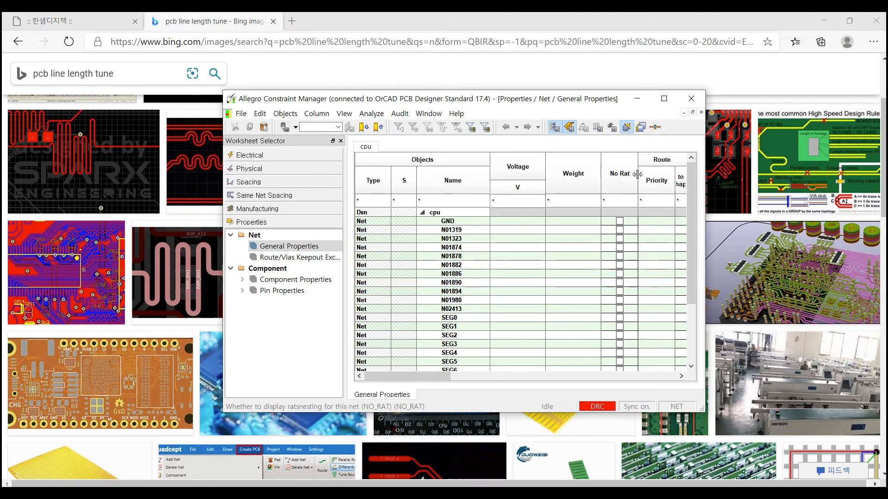
click(620, 221)
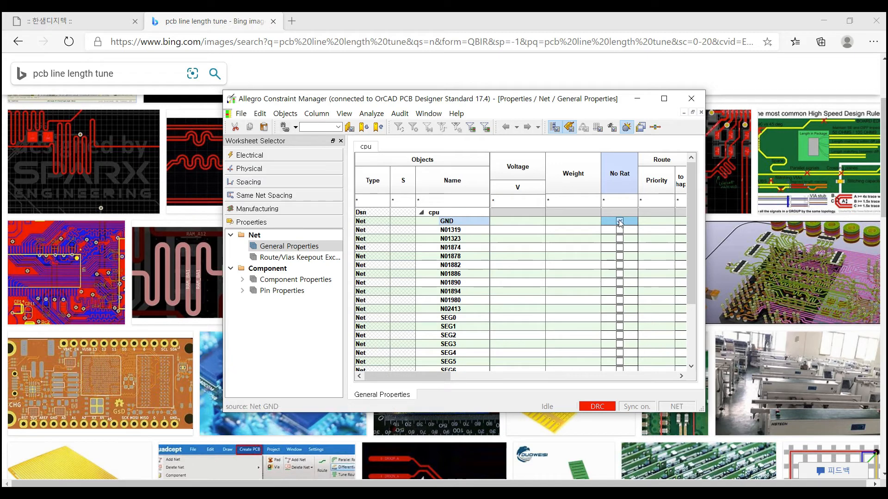
click(620, 221)
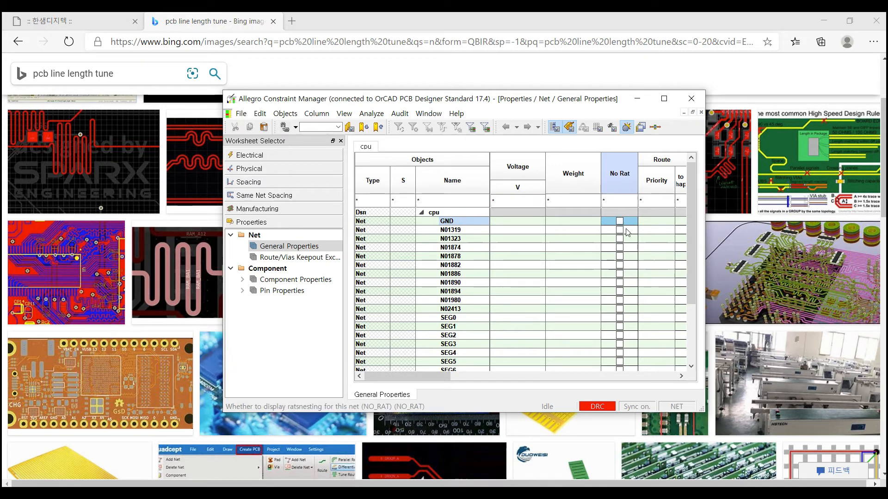
- Close the Constraint Manager, switch from the browser to OrCAD PCB Designer and bring the whole cpu board into view
click(691, 98)
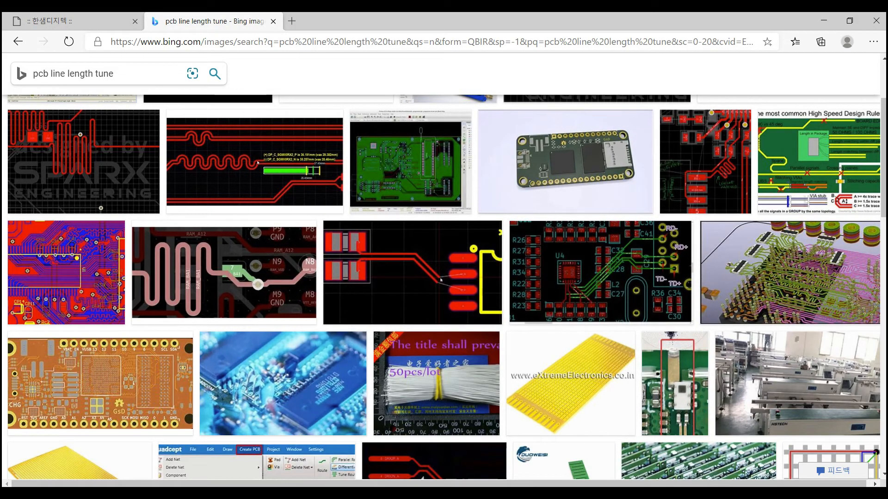
key(alt+Tab)
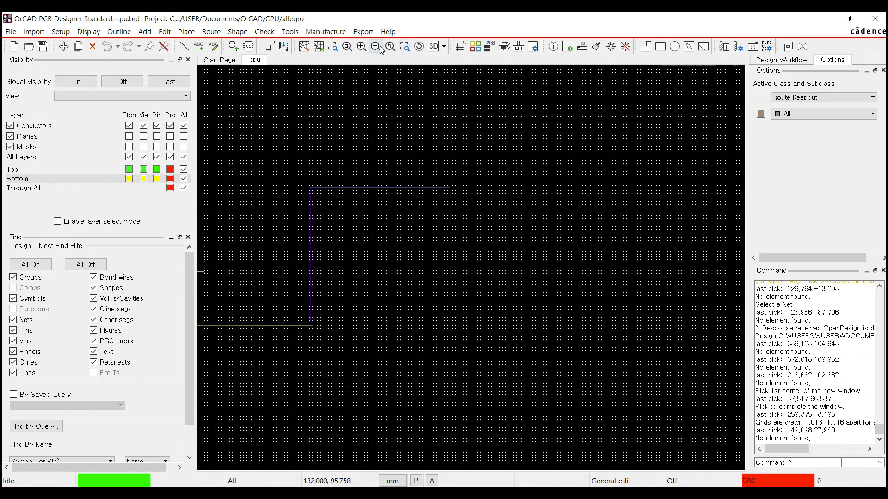
click(347, 46)
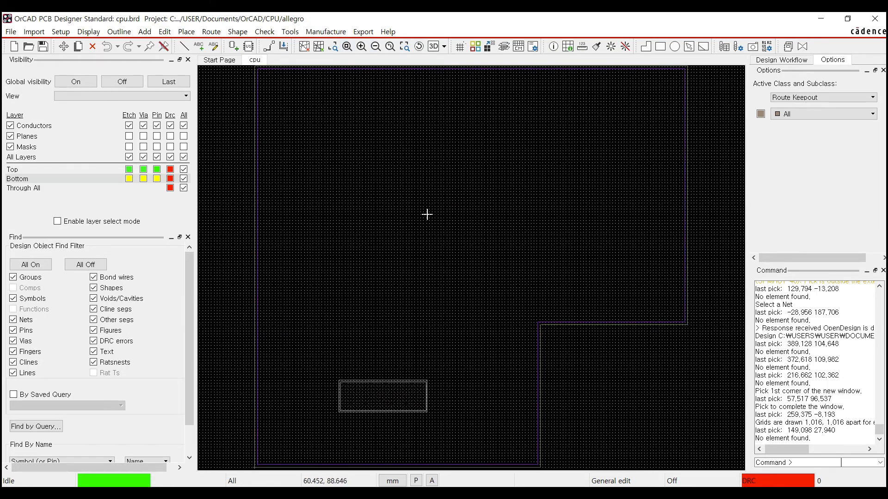
click(377, 47)
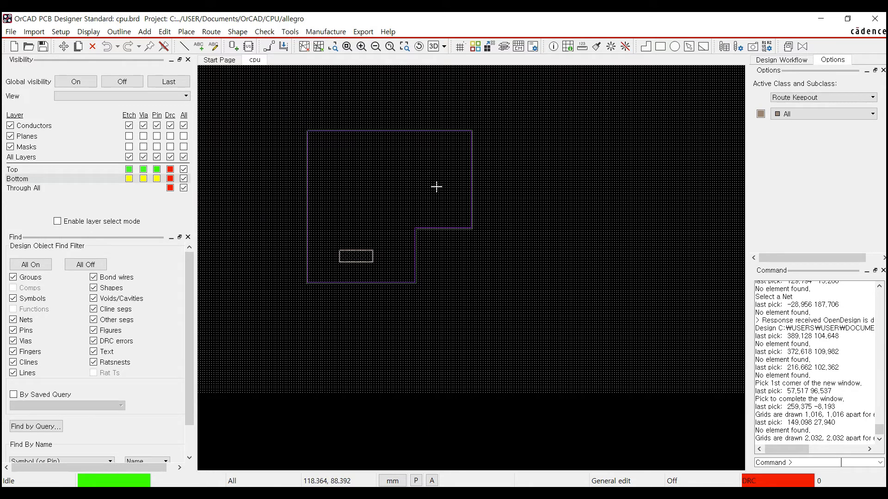
- Inspect the board outline around its inner corner and the area above it at closer zoom, and return to the whole board
mouse_move(346, 155)
right_down()
mouse_move(381, 233)
mouse_move(509, 262)
right_up()
right_click(382, 182)
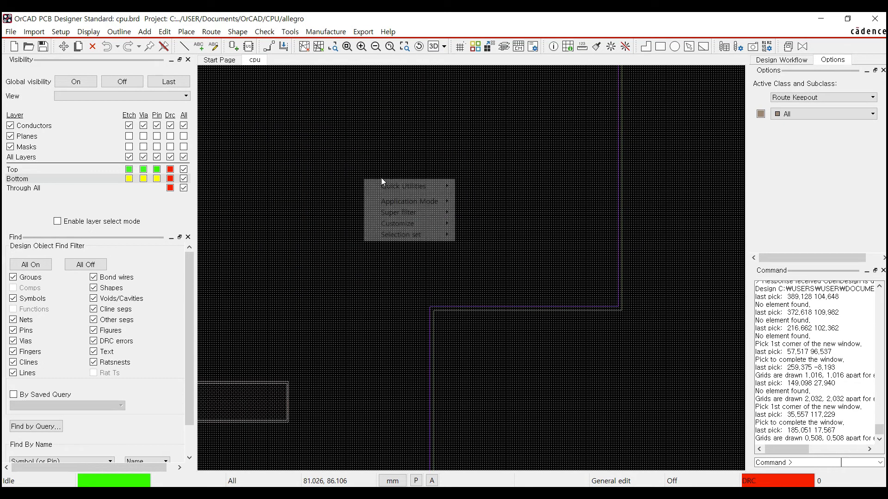
click(485, 268)
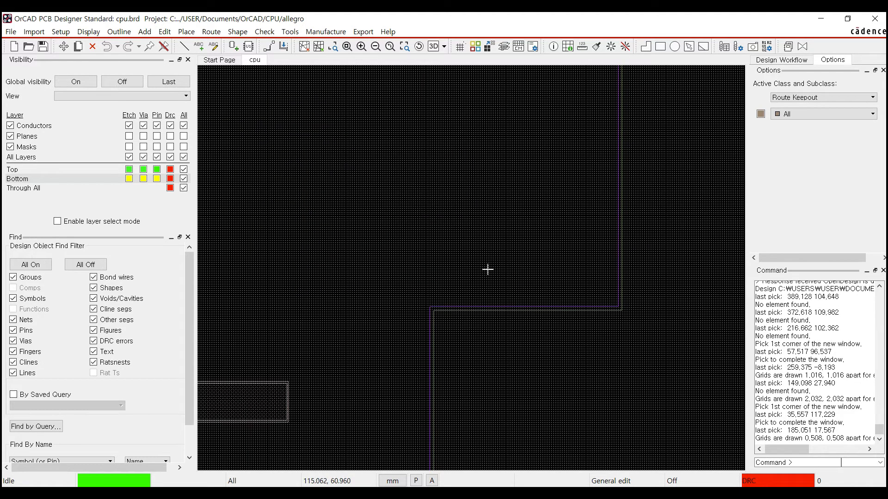
right_click(411, 187)
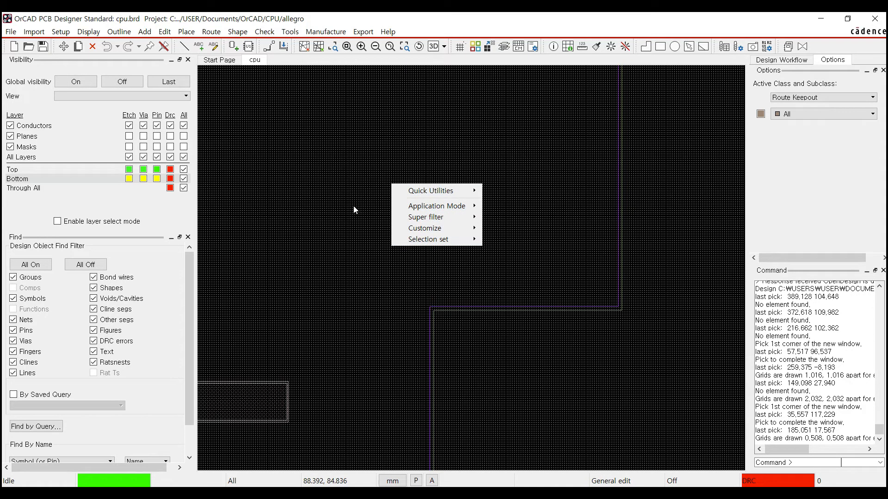
click(455, 333)
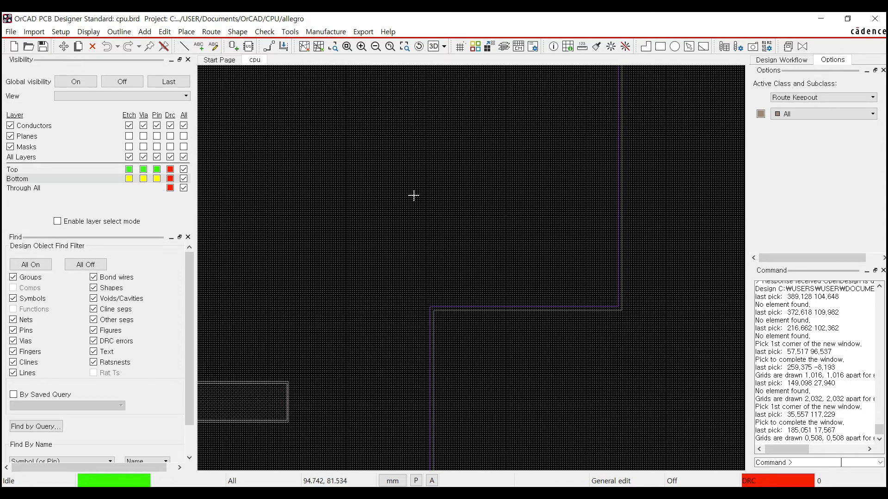
click(364, 178)
click(505, 278)
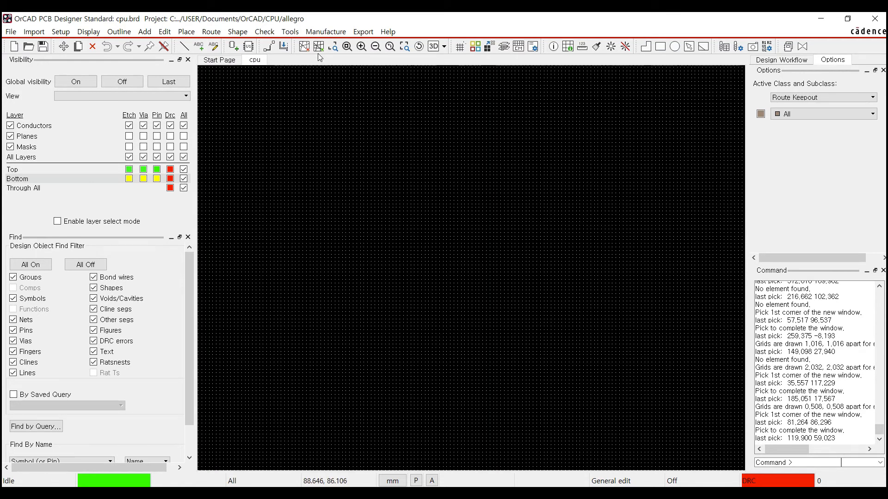
click(352, 49)
click(378, 47)
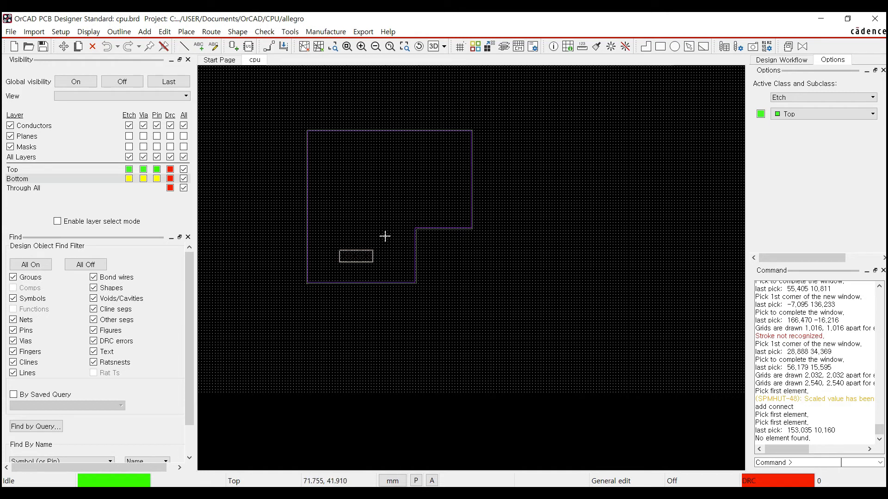
- Inspect the board outline and the small rectangle inside it at closer zoom, and return to the whole board
mouse_move(292, 118)
right_down()
mouse_move(480, 109)
mouse_move(287, 294)
mouse_move(480, 294)
right_up()
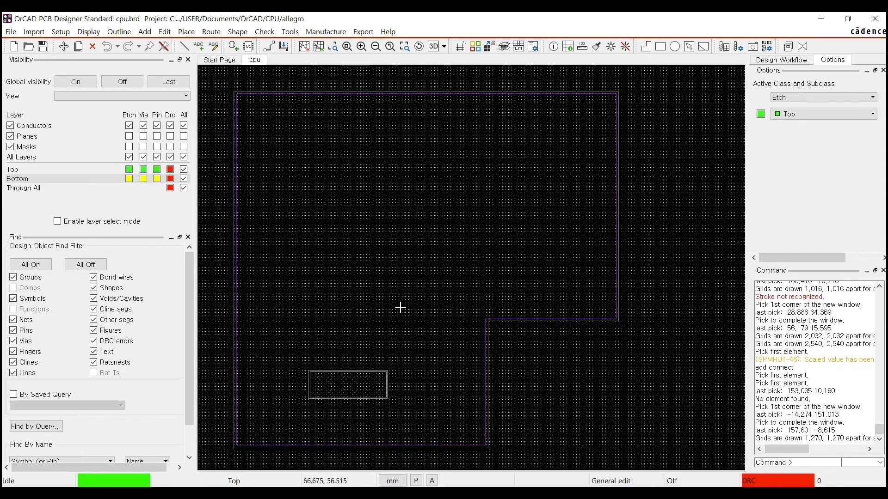
click(315, 363)
click(368, 410)
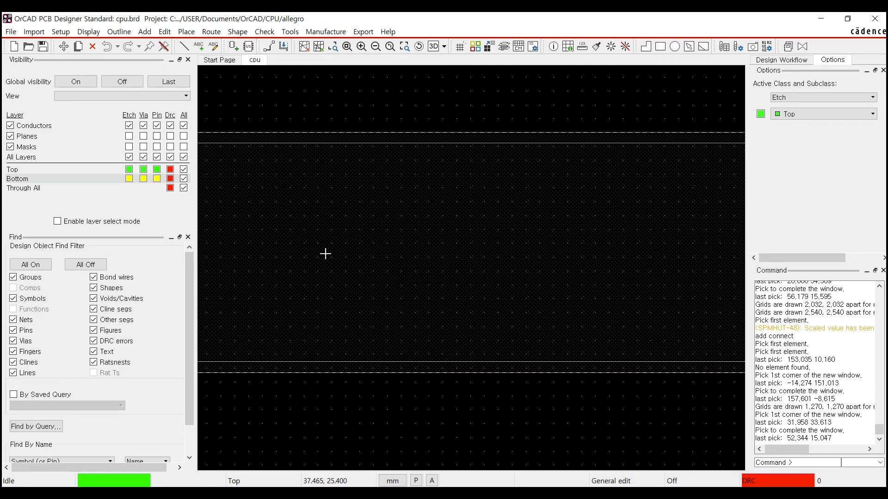
mouse_move(291, 171)
right_down()
mouse_move(312, 222)
mouse_move(380, 221)
mouse_move(499, 178)
right_up()
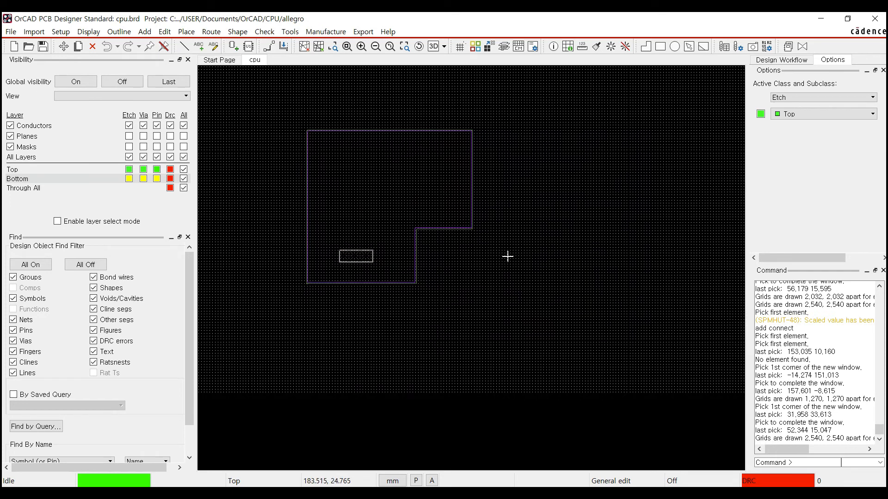
mouse_move(352, 219)
right_down()
mouse_move(379, 220)
mouse_move(379, 266)
right_up()
mouse_move(311, 271)
right_down()
mouse_move(418, 315)
mouse_move(476, 253)
right_up()
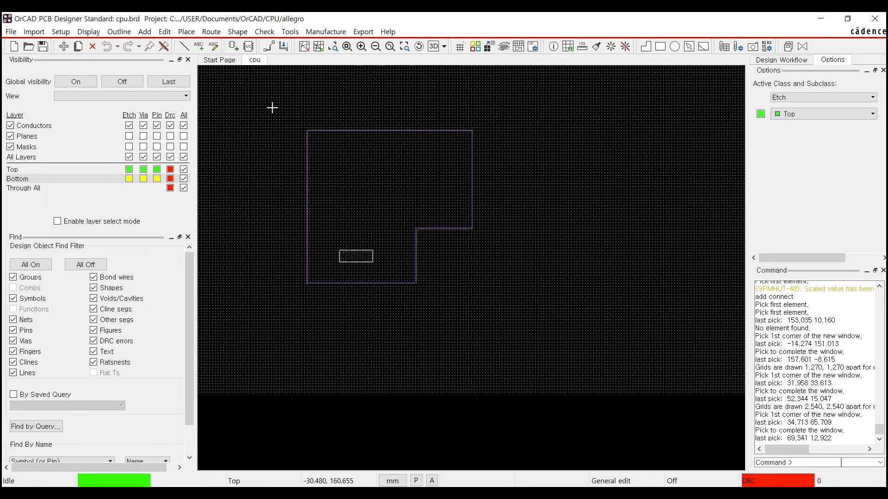
- Start the Connect routing command on the cpu board and finish it without routing a trace
click(211, 32)
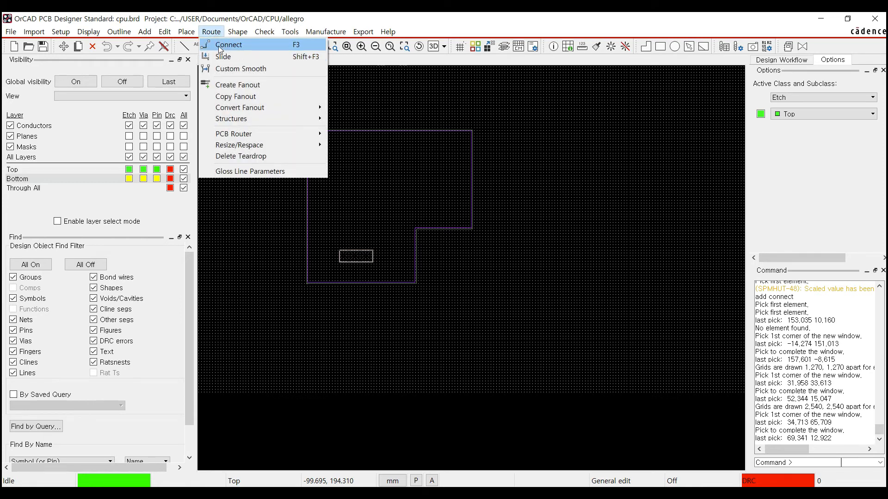
click(263, 47)
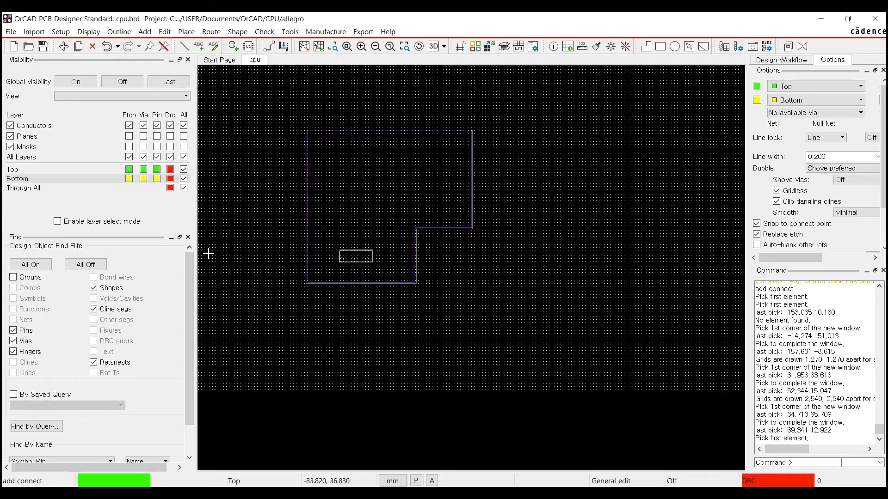
right_click(337, 108)
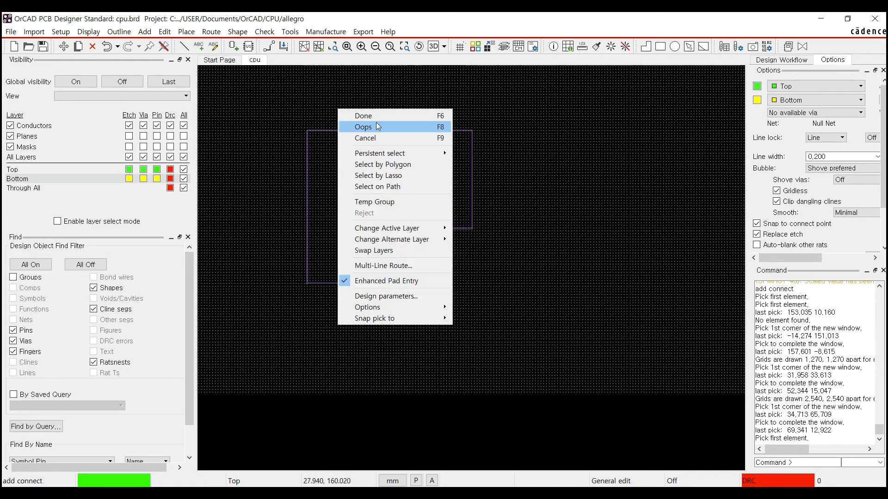
click(369, 118)
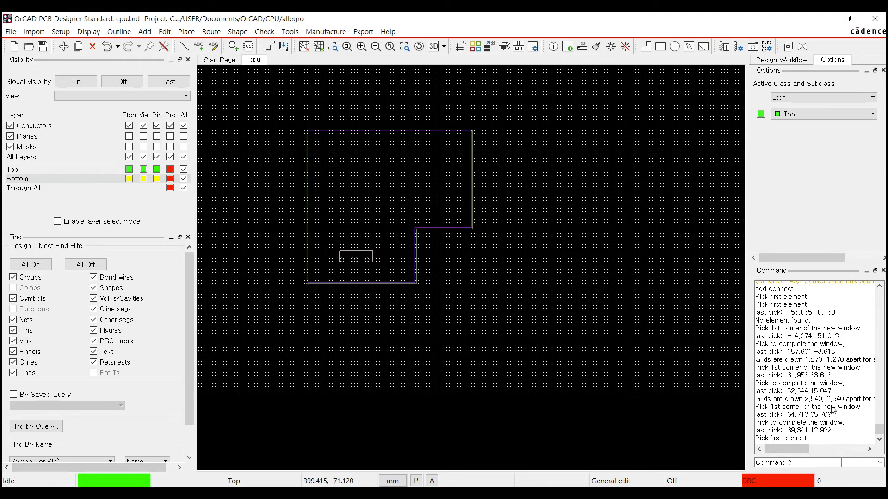
- Run add connect from the command line and end the command without picking any element
text(a)
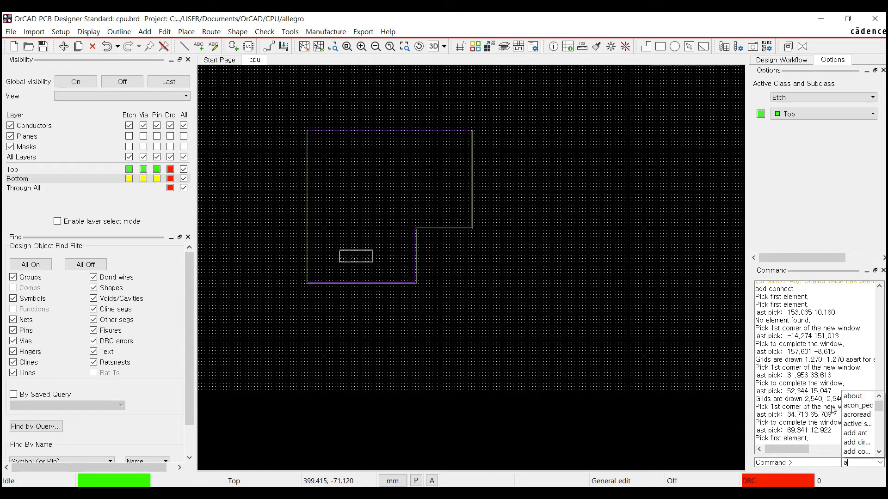
text(dd co)
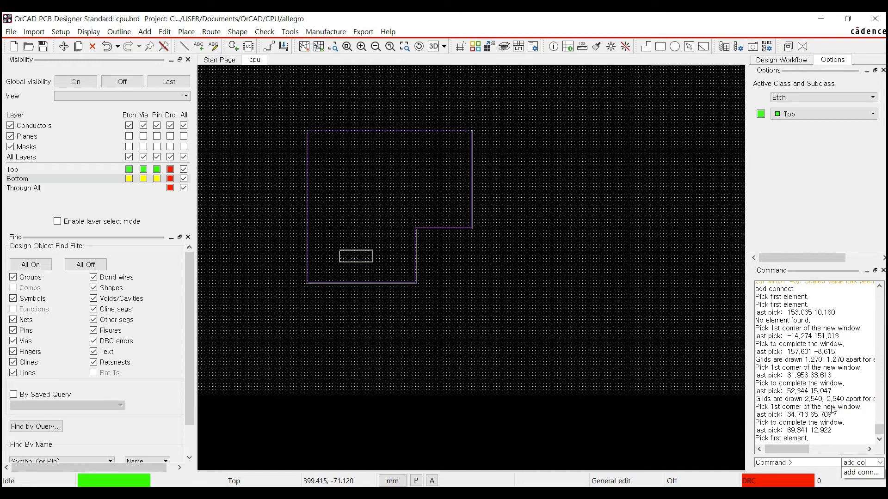
text(nnect)
key(Return)
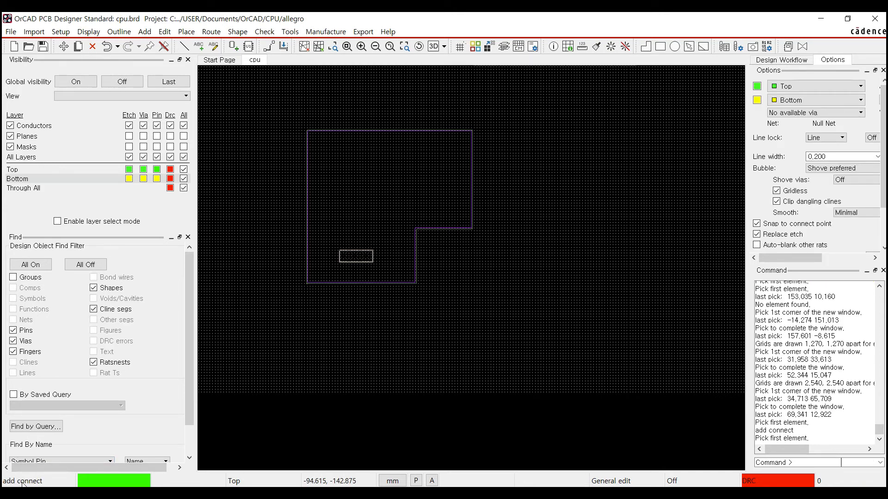
right_click(363, 171)
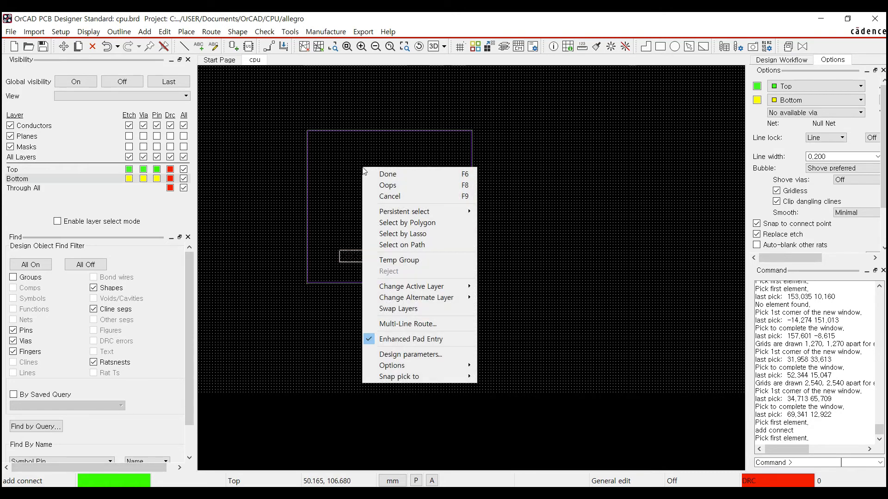
click(365, 174)
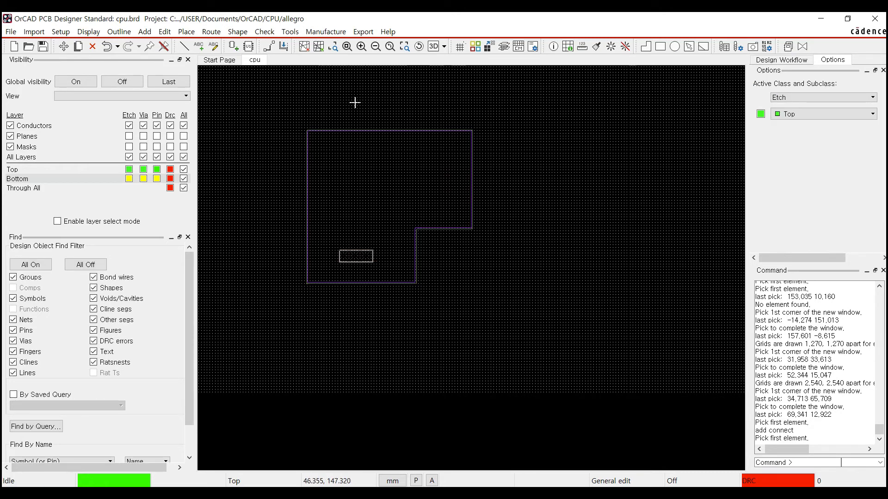
- In the Stroke Editor, review the predefined strokes and add a T-shaped stroke for the command "add connect"
click(290, 33)
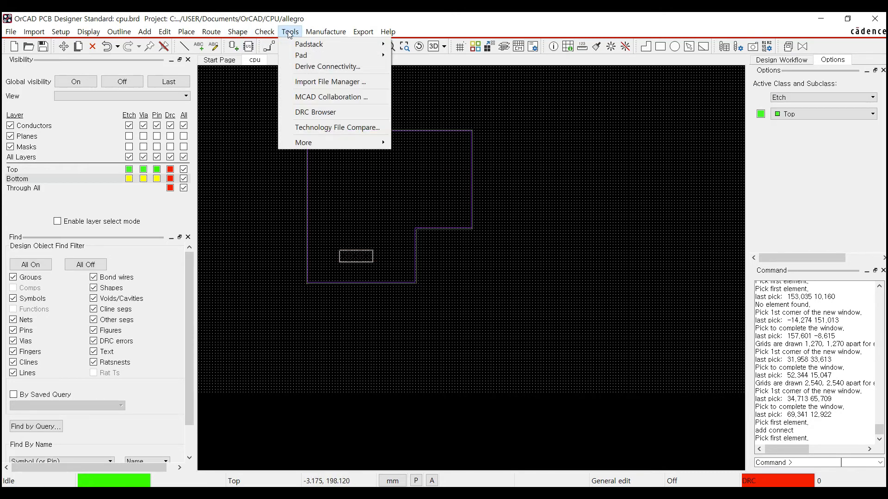
mouse_move(318, 147)
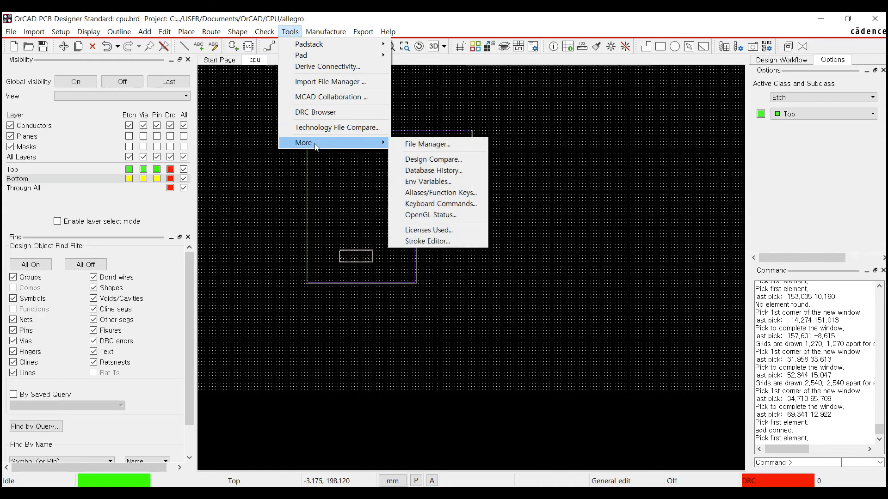
click(421, 242)
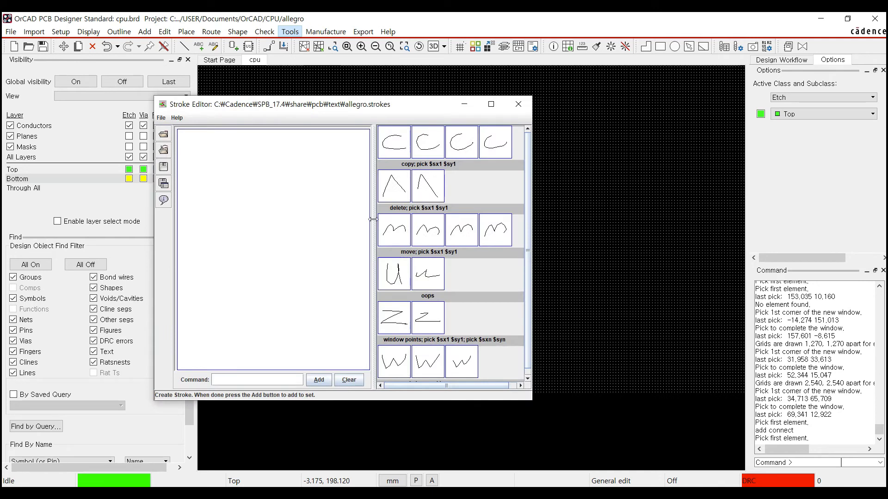
drag(528, 157, 528, 196)
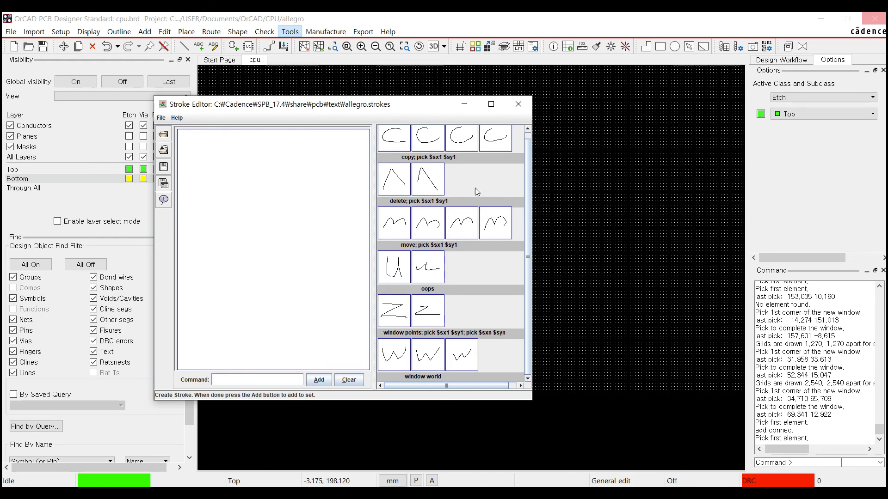
drag(528, 150, 527, 131)
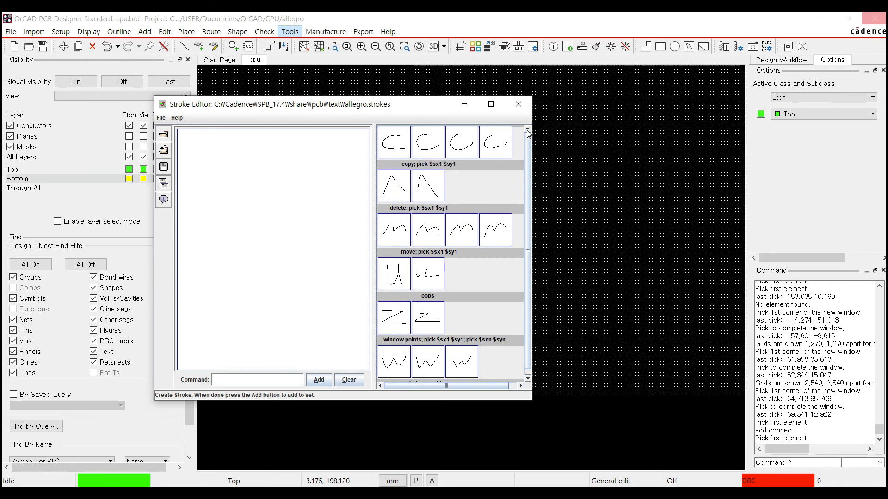
click(228, 375)
text(add connect)
mouse_move(195, 185)
mouse_down()
mouse_move(347, 184)
mouse_move(303, 169)
mouse_move(272, 196)
mouse_move(274, 343)
mouse_up()
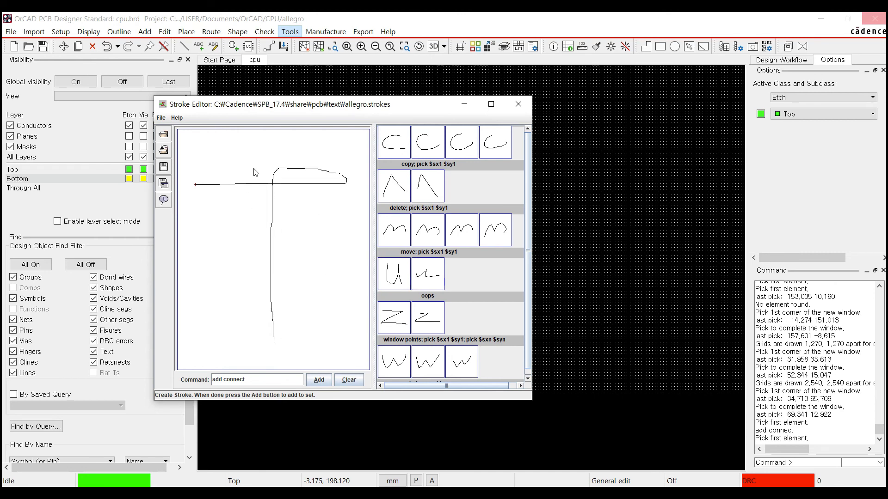
click(319, 380)
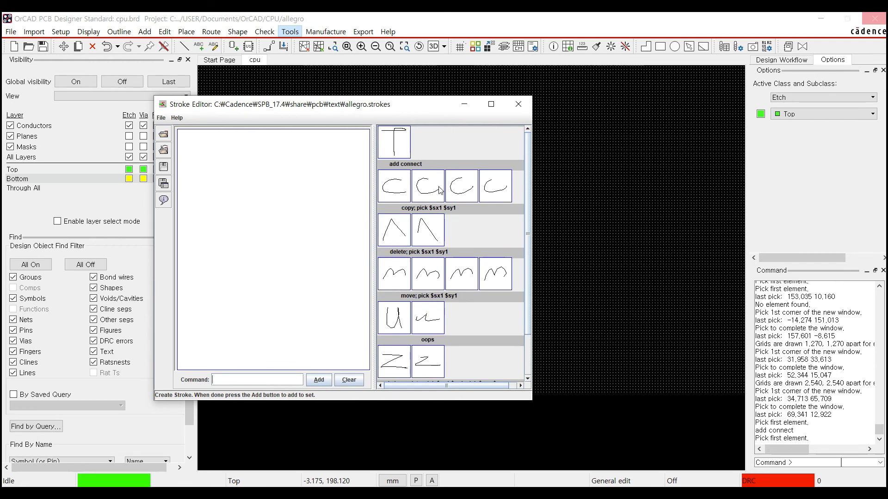
- Save the changes to allegro.strokes, close the Stroke Editor and start add connect with the T-shaped stroke over the board
click(518, 104)
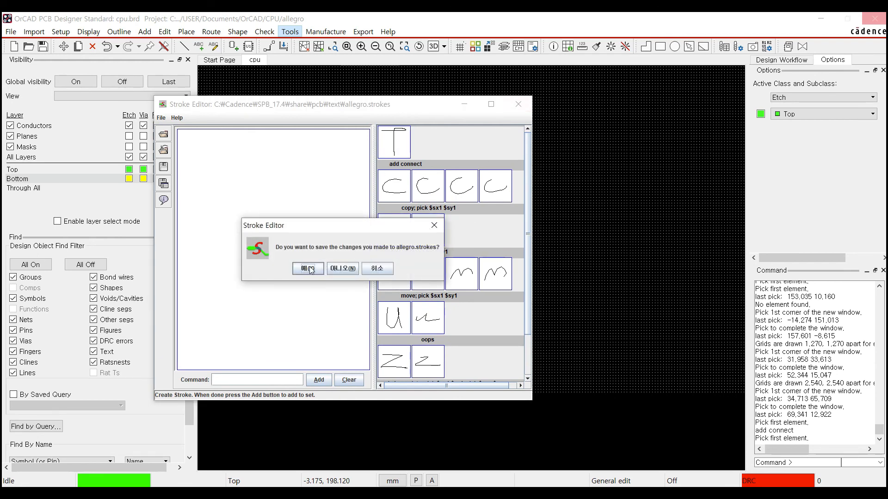
click(308, 269)
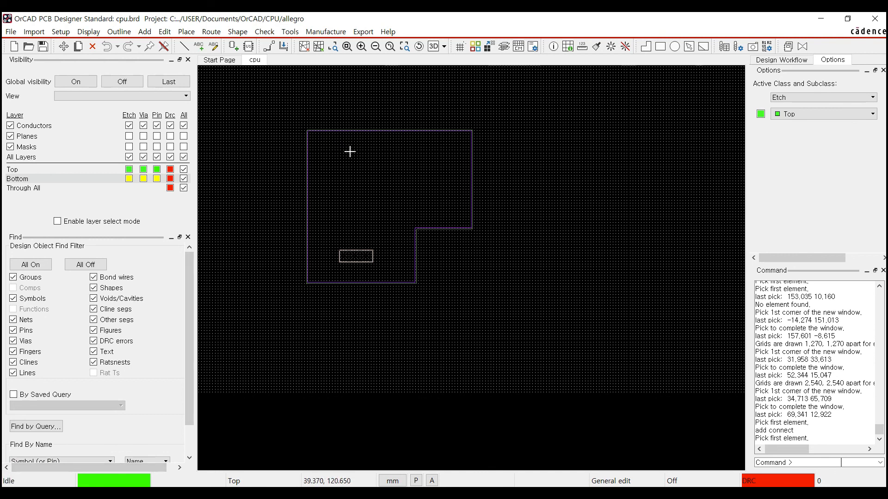
mouse_move(327, 152)
right_down()
mouse_move(485, 155)
mouse_move(484, 147)
mouse_move(424, 145)
mouse_move(422, 311)
right_up()
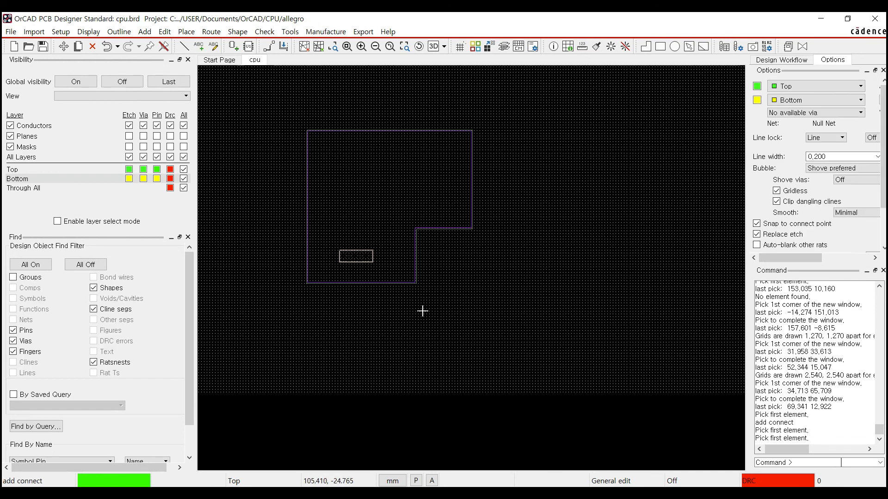